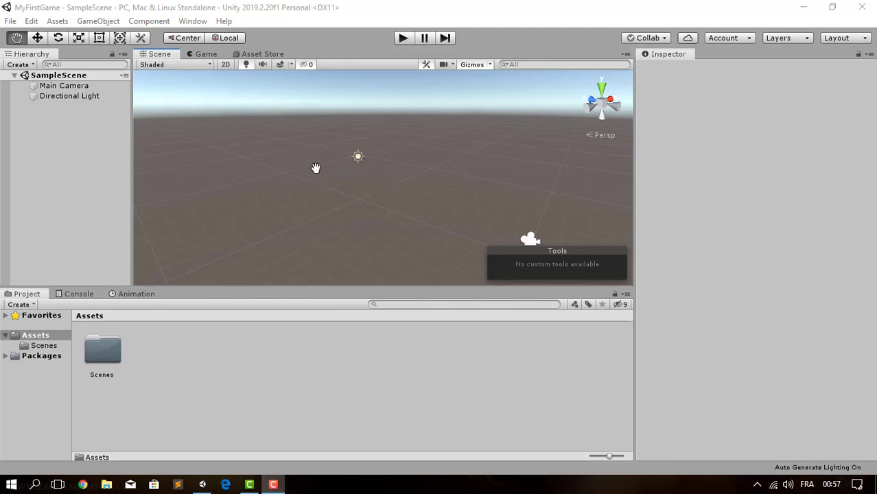
Step: Examine the component settings of the Main Camera and the Directional Light in SampleScene
left_click_drag(359, 133, 312, 123)
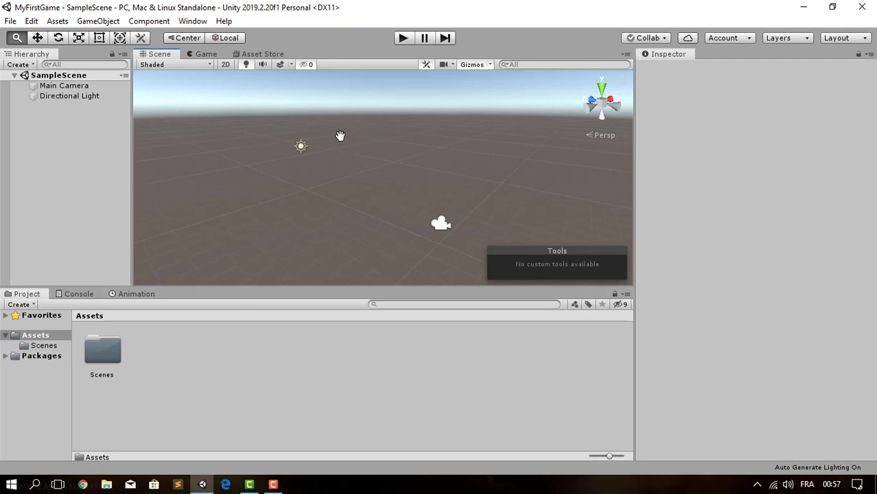
left_click_drag(340, 135, 319, 198)
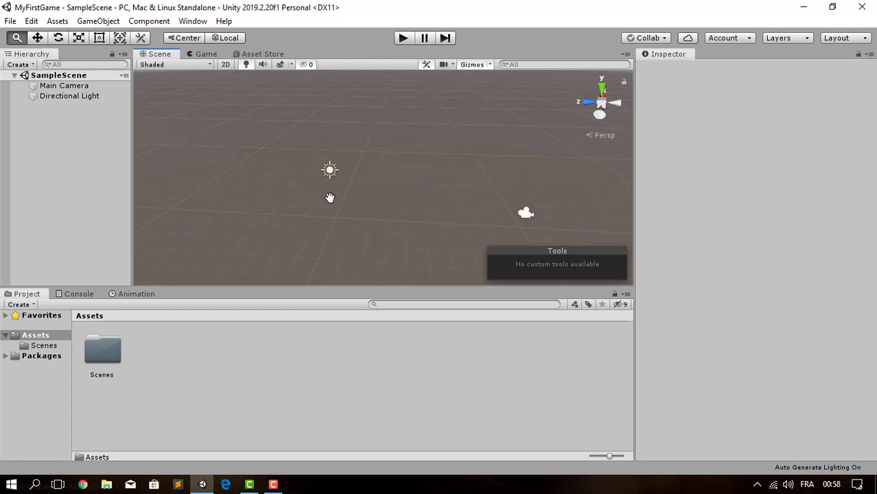
left_click(60, 89)
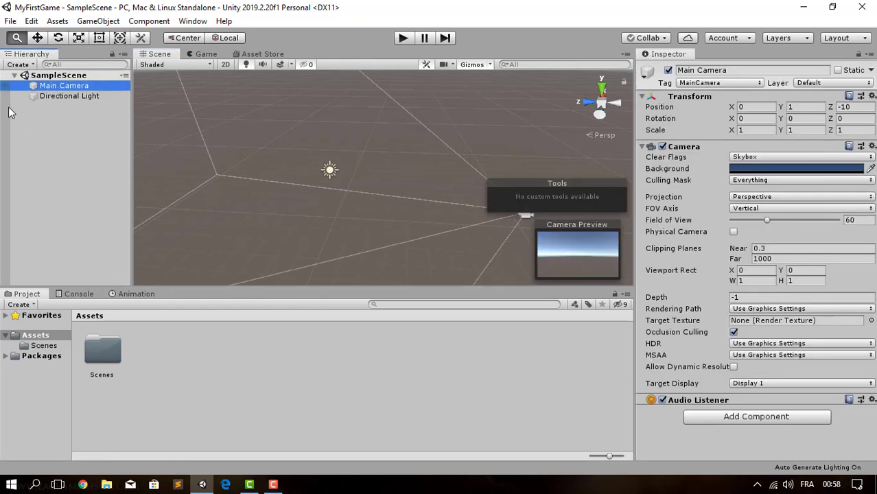
left_click(65, 97)
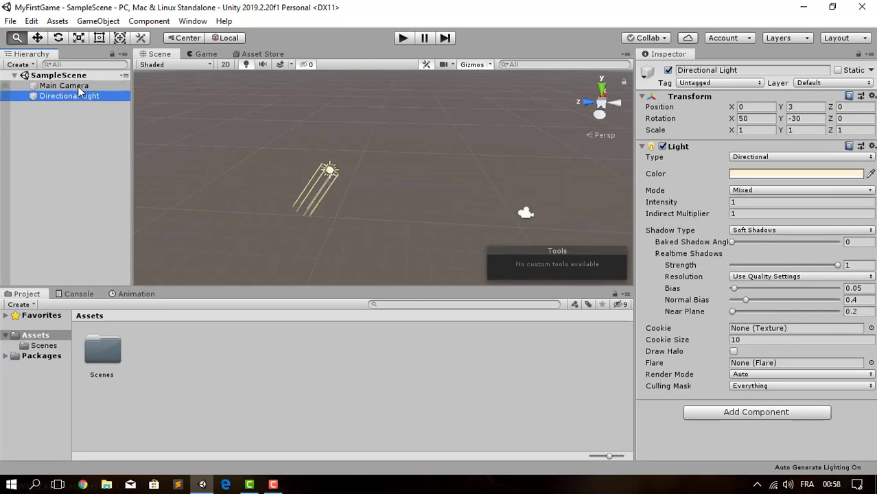
left_click(76, 86)
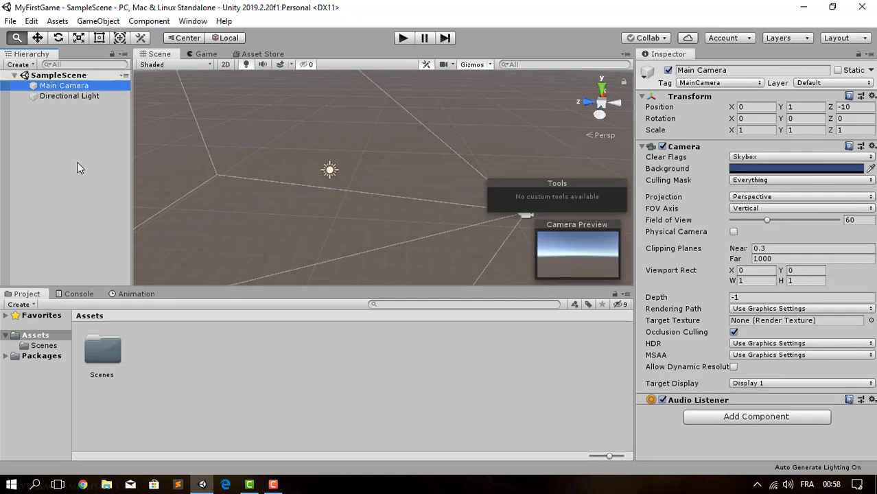
left_click(73, 149)
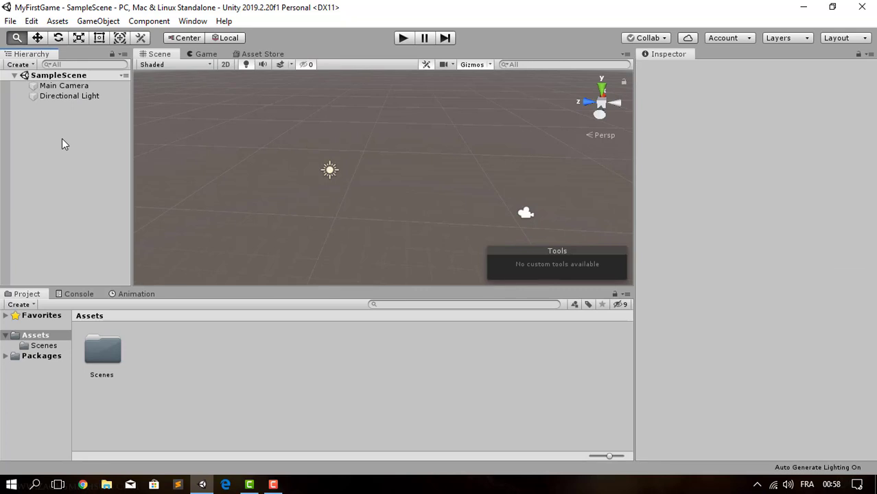
Step: Add a 3D cube to SampleScene and view it up close
right_click(62, 140)
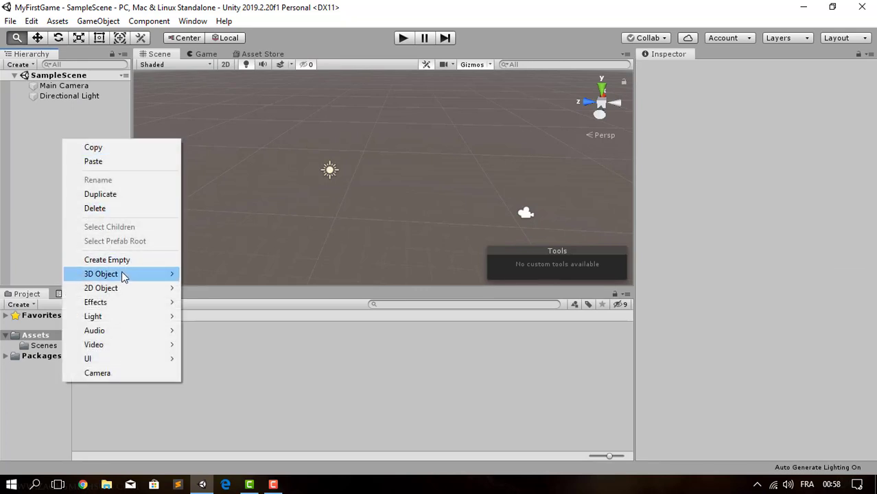
mouse_move(121, 274)
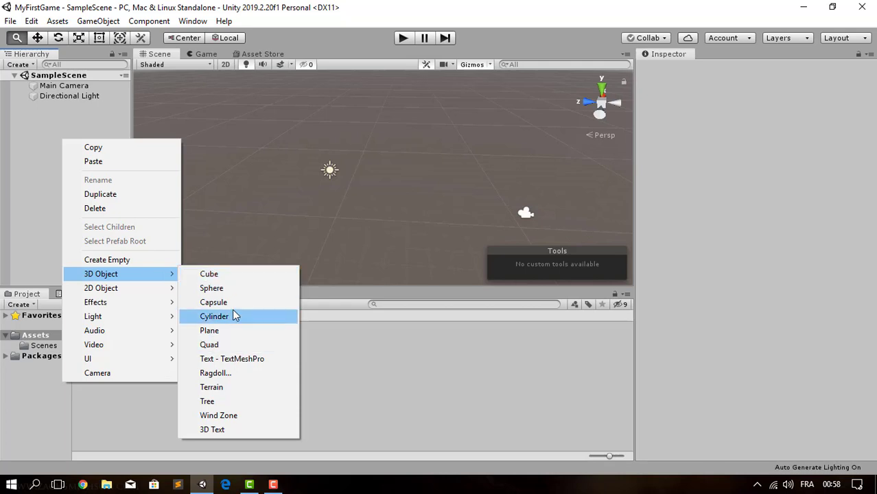
left_click(231, 278)
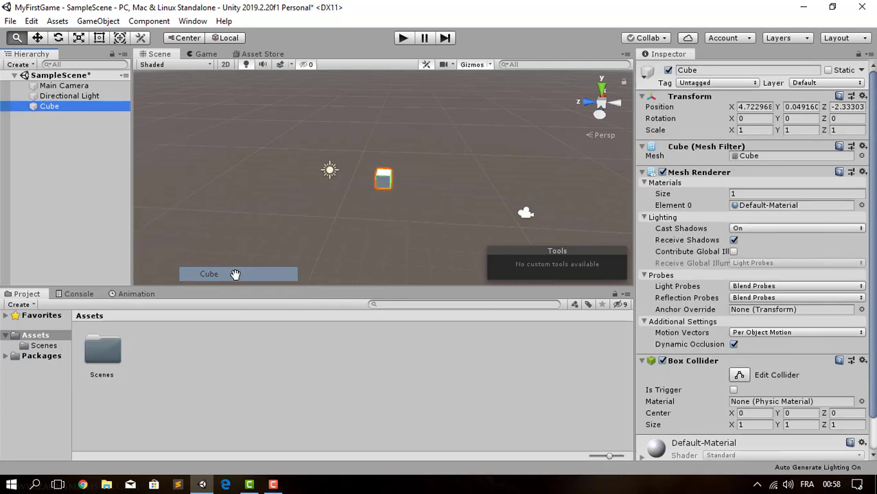
left_click(54, 106)
left_click(34, 108)
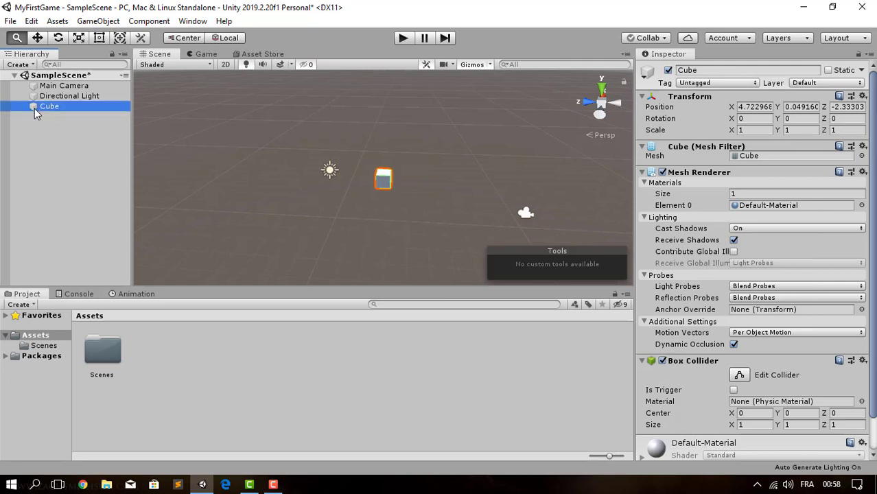
scroll(306, 163, "up", 5)
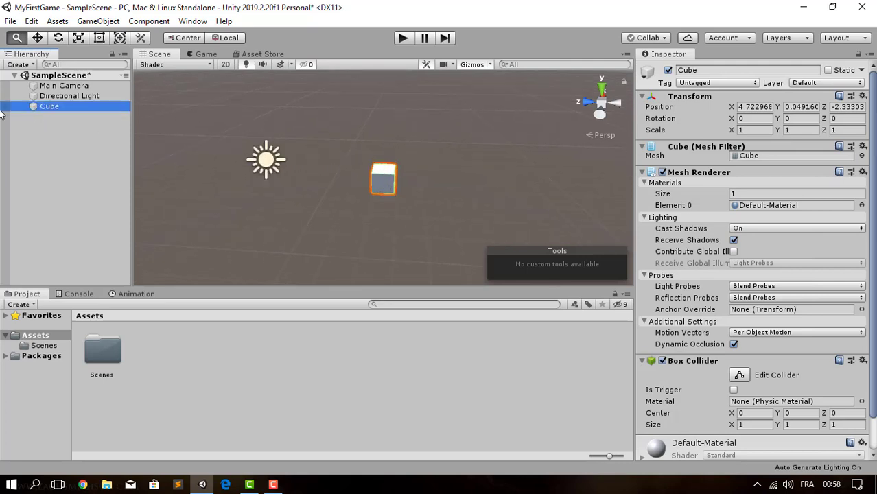
scroll(204, 147, "up", 4)
scroll(362, 170, "down", 2)
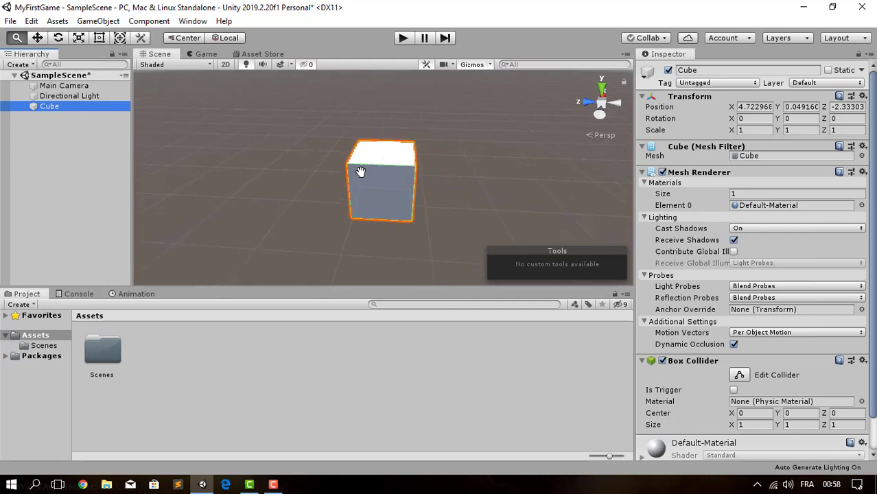
Step: Compare the components attached to the Main Camera, the Directional Light and the Cube
left_click(73, 86)
left_click(79, 97)
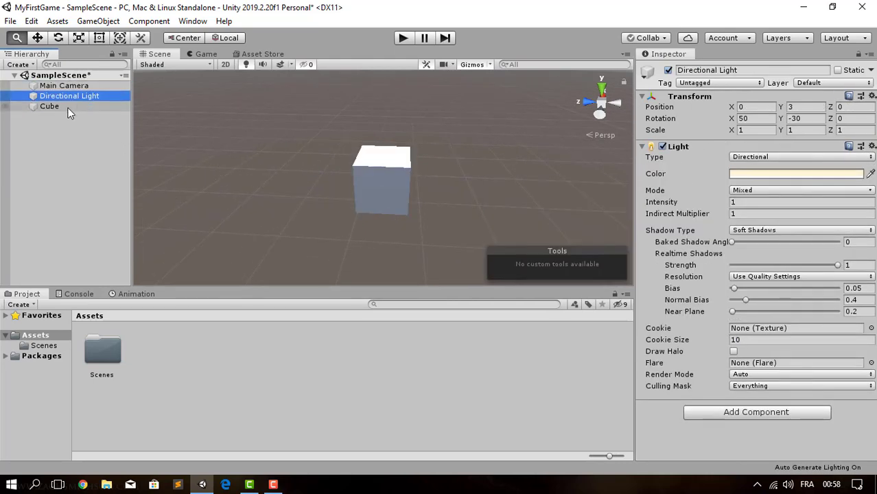
left_click(71, 107)
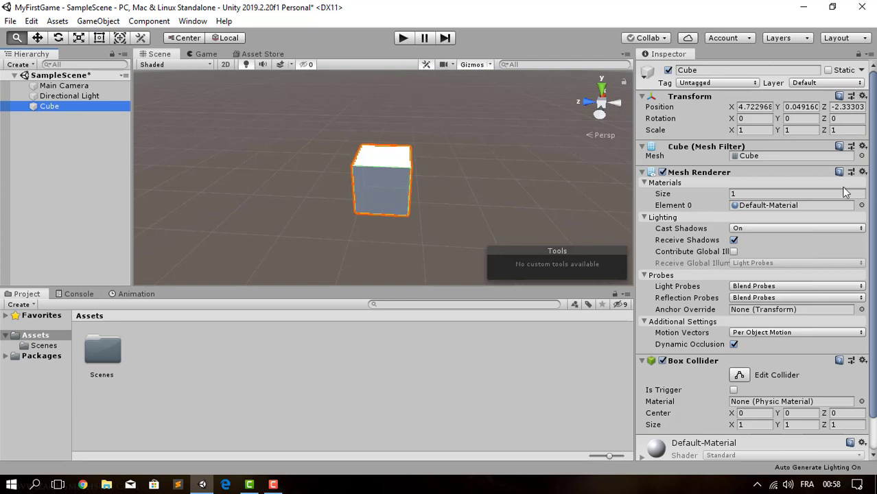
left_click(79, 88)
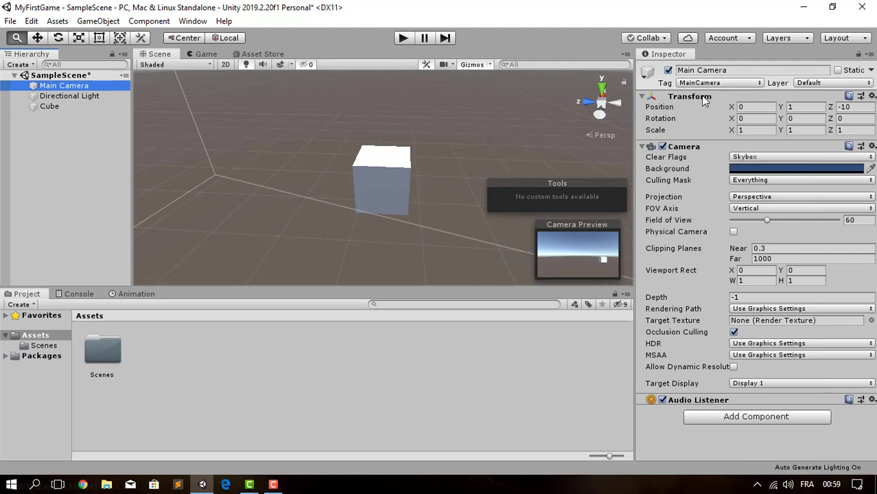
left_click(78, 96)
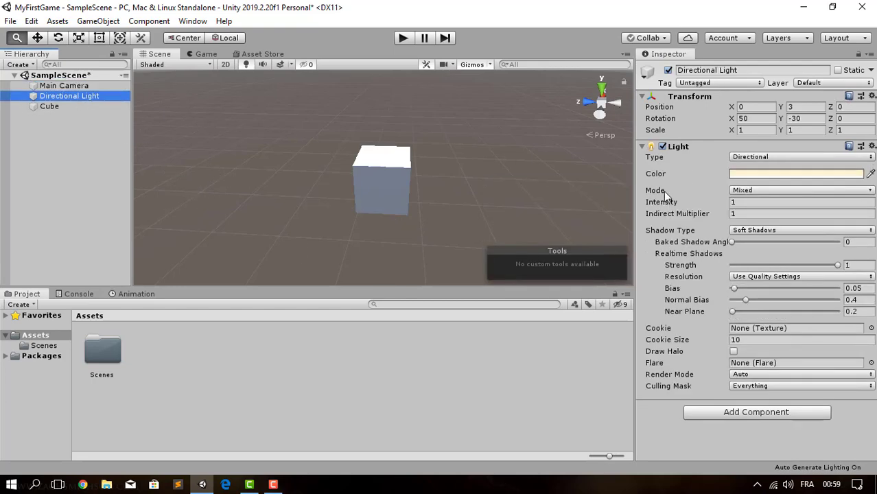
left_click(68, 106)
scroll(760, 214, "down", 2)
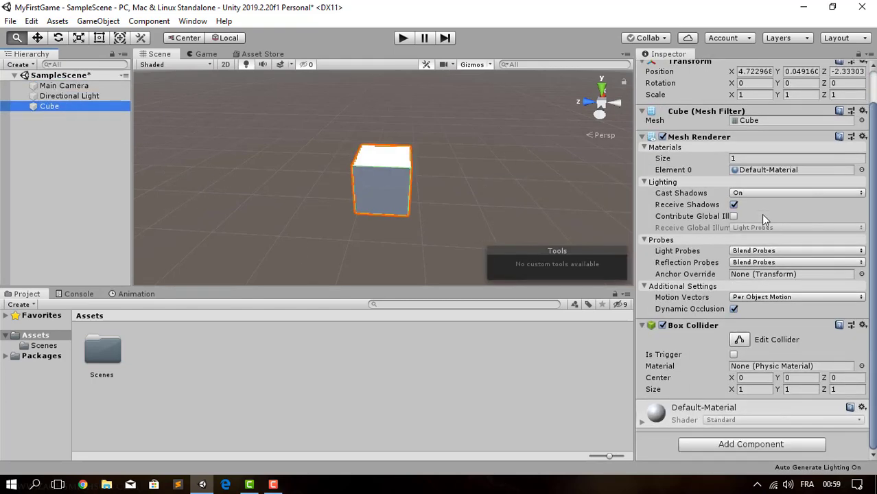
scroll(695, 211, "up", 2)
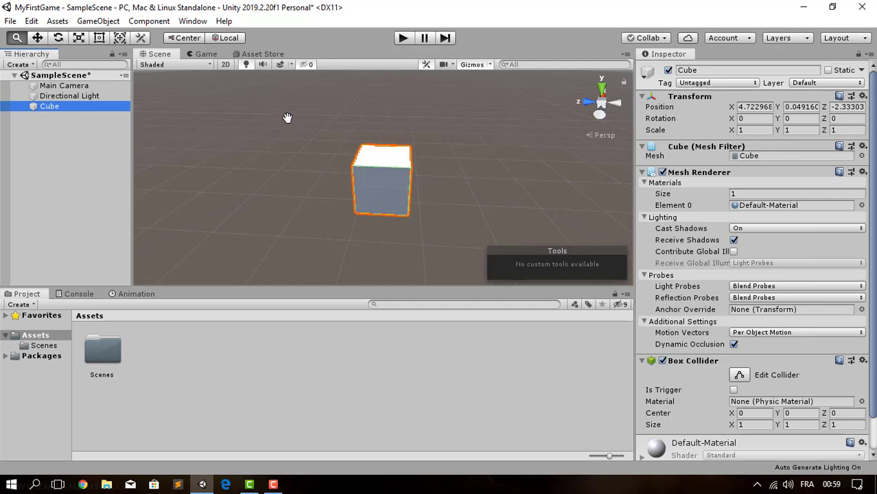
Step: Move the cube along its Z axis to a Z position of about -3.6 using the Move tool
left_click_drag(286, 117, 329, 126)
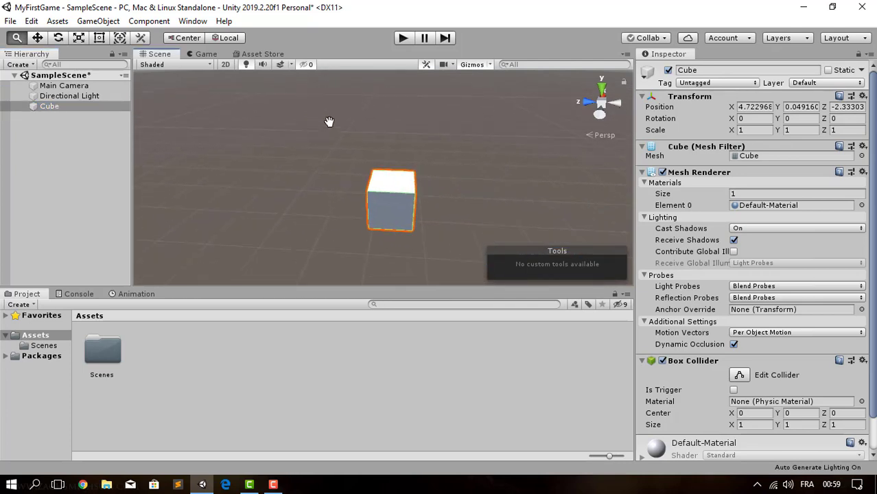
scroll(322, 123, "down", 3)
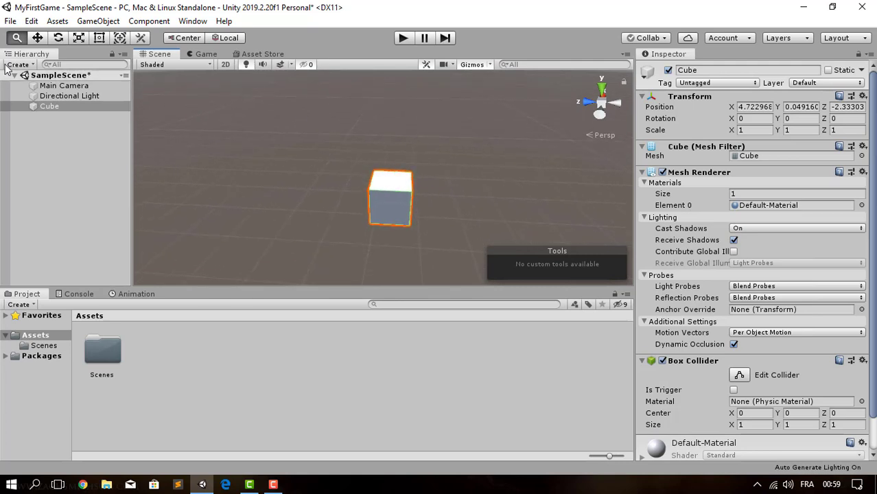
left_click(37, 38)
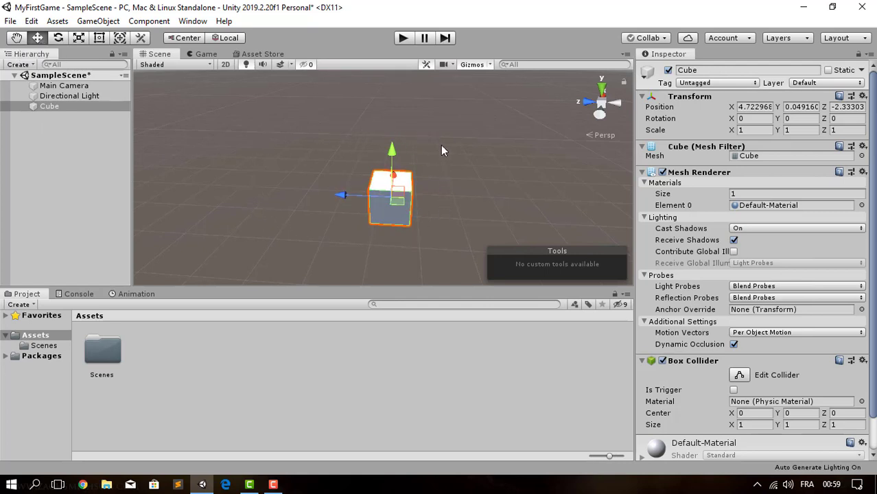
middle_click_drag(421, 204, 362, 201)
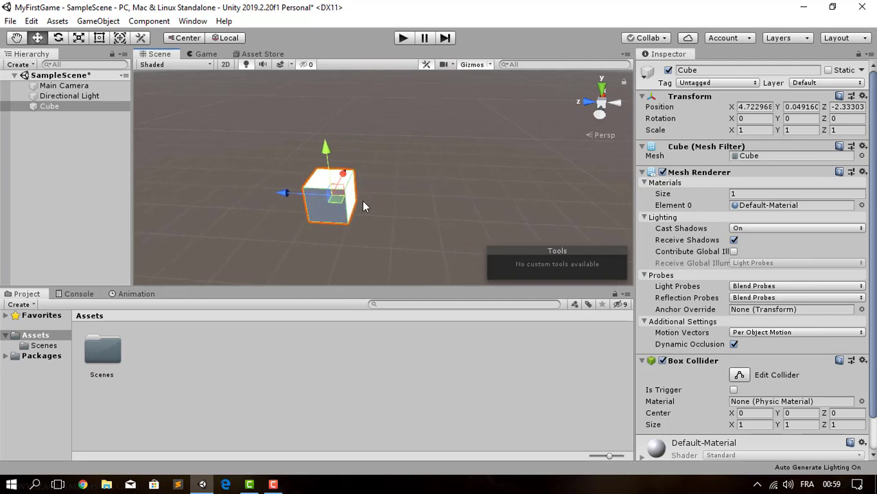
scroll(258, 198, "down", 3)
scroll(308, 193, "down", 2)
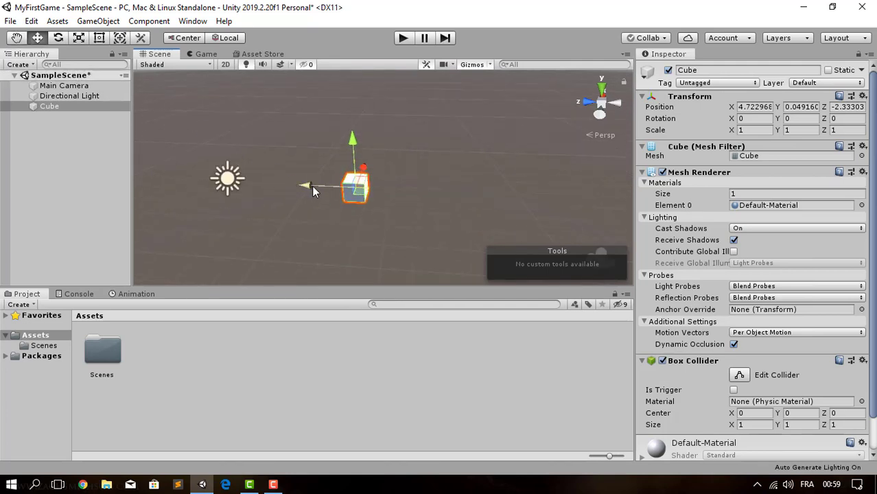
left_click_drag(310, 186, 343, 182)
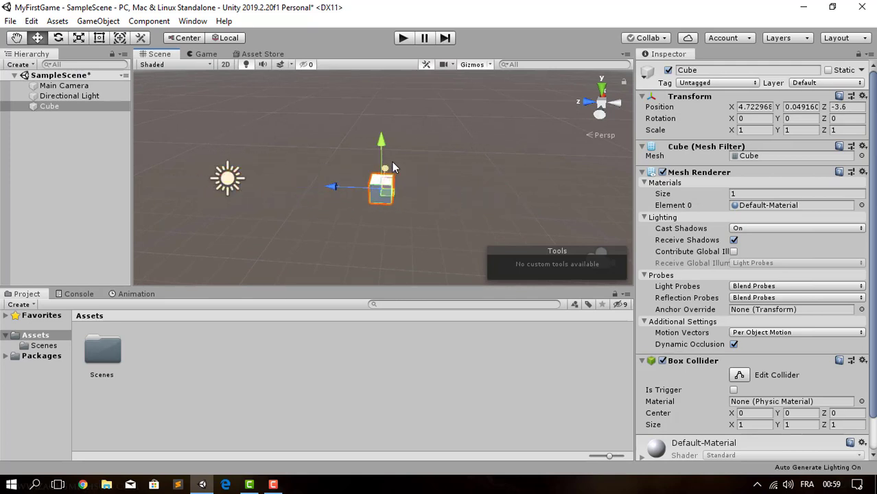
Step: Move the cube along X and Y to about X 5.6, Y -2.22, and shift it in the XZ plane to about X 4.93, Z -5.27
left_click_drag(389, 166, 365, 198)
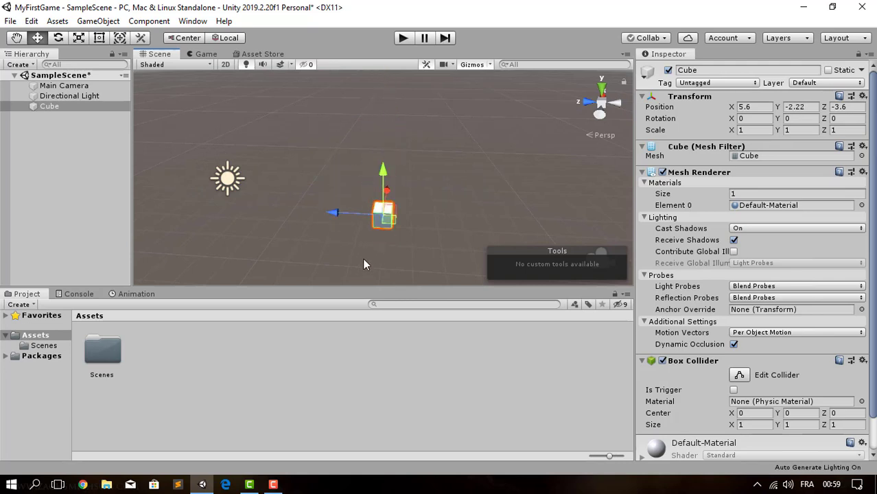
scroll(400, 226, "up", 5)
middle_click_drag(400, 226, 341, 186)
scroll(340, 186, "up", 3)
scroll(340, 187, "up", 4)
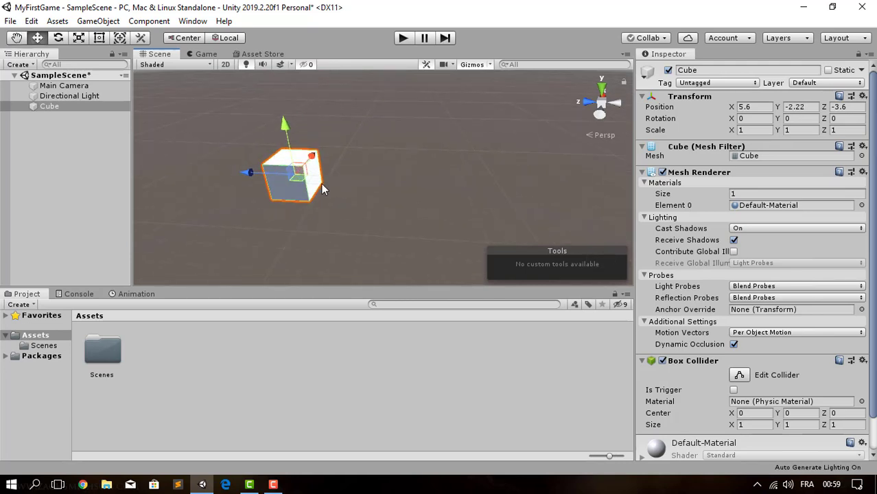
left_click_drag(295, 179, 354, 195)
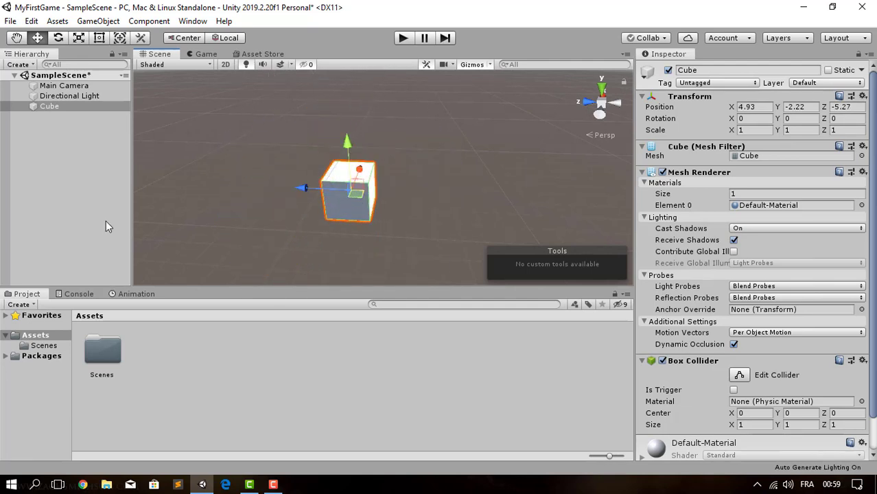
scroll(330, 161, "down", 7)
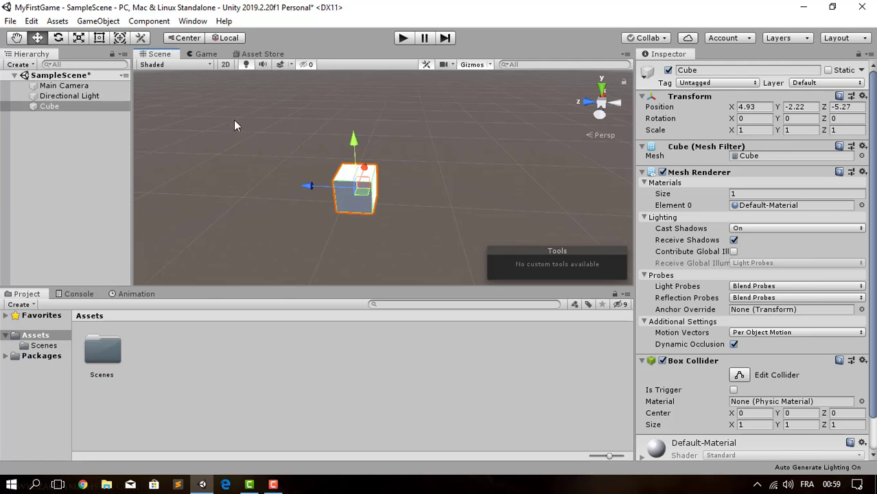
Step: Try rotating the cube about its Z axis with the Rotate tool, undoing the first rotation before trying again
left_click(58, 41)
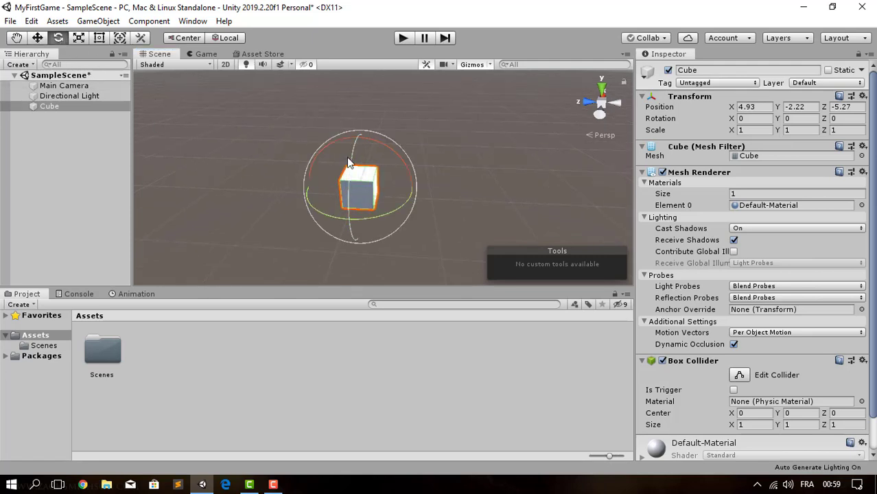
left_click_drag(353, 162, 416, 273)
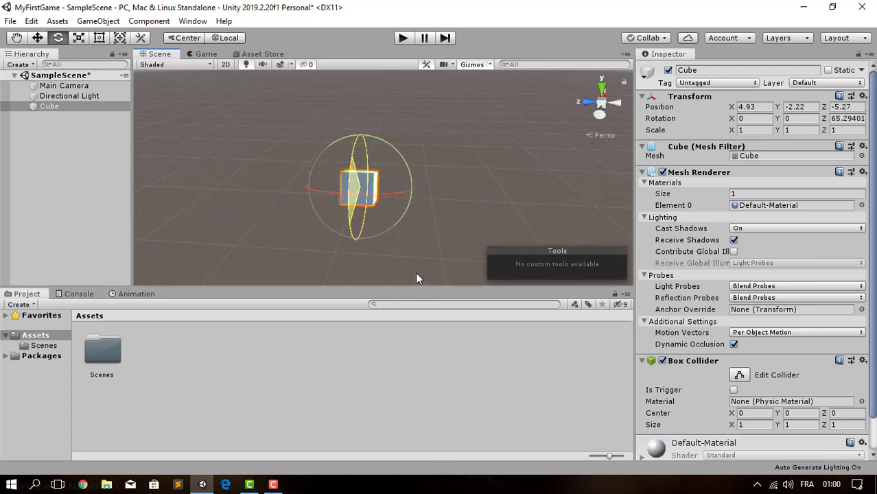
left_click_drag(416, 273, 400, 179)
key("ctrl+z")
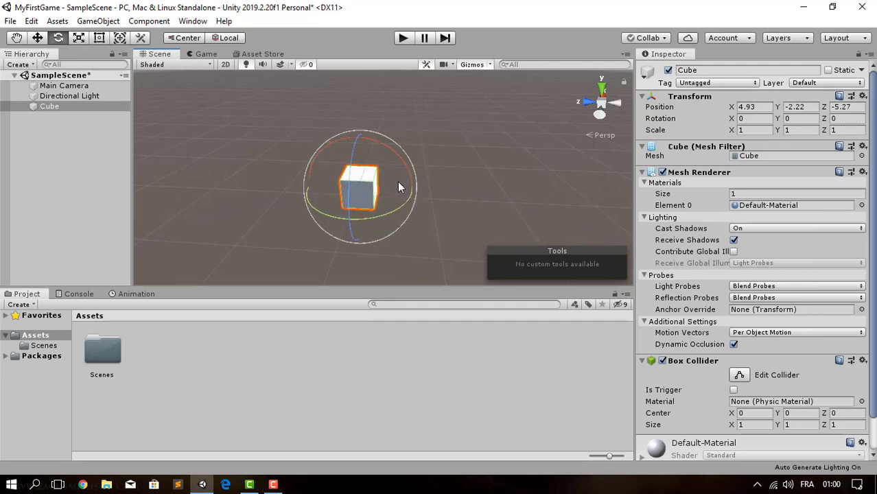
key("ctrl+z")
left_click_drag(349, 192, 353, 151)
left_click_drag(278, 144, 268, 165)
Step: Undo the remaining cube rotations and the moves made since it was shifted along the Z axis
key("ctrl+z")
key("ctrl+z")
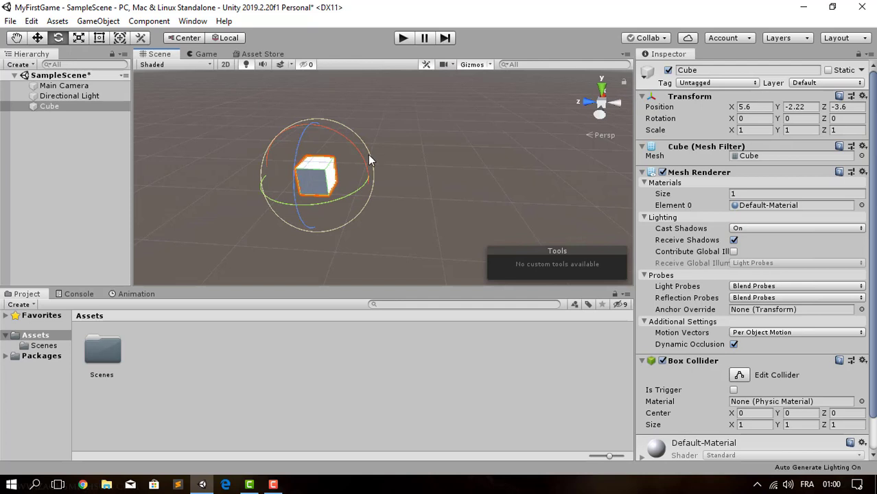
key("ctrl+z")
key("ctrl+z")
scroll(409, 161, "up", 3)
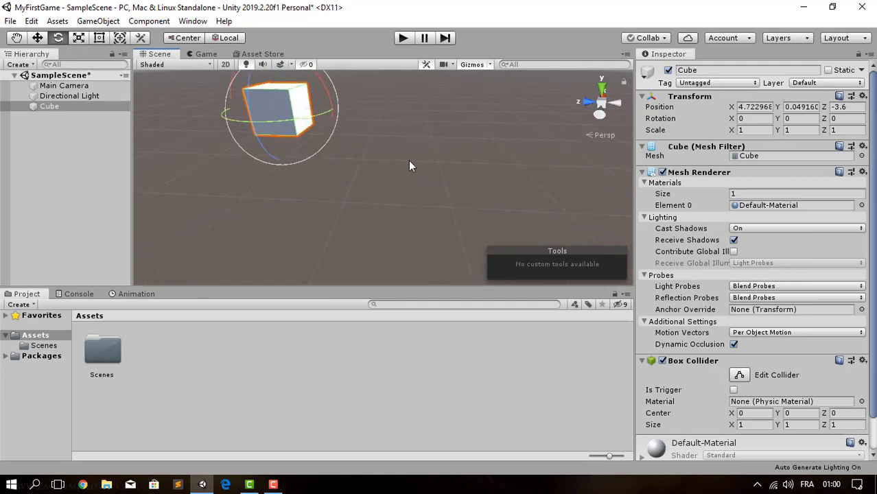
scroll(343, 127, "down", 8)
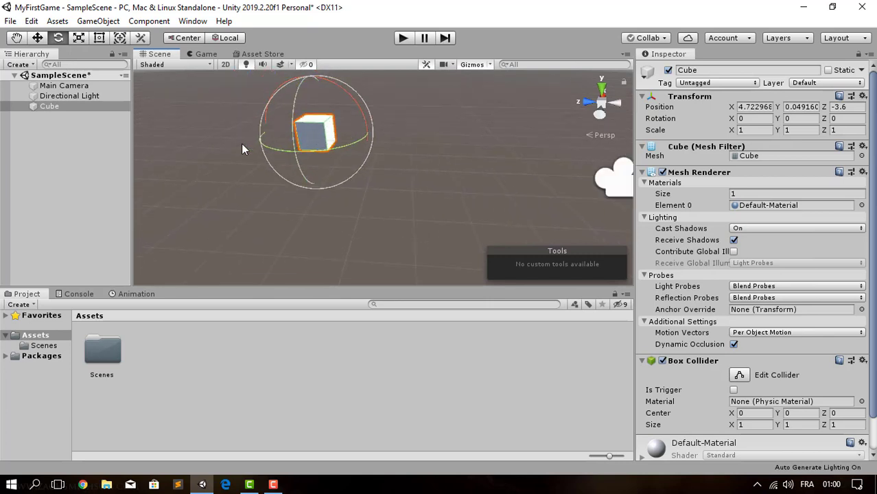
Step: Scale the cube uniformly to about 1.31 and stretch it along Z to about 2.8 with the Scale tool
left_click(79, 37)
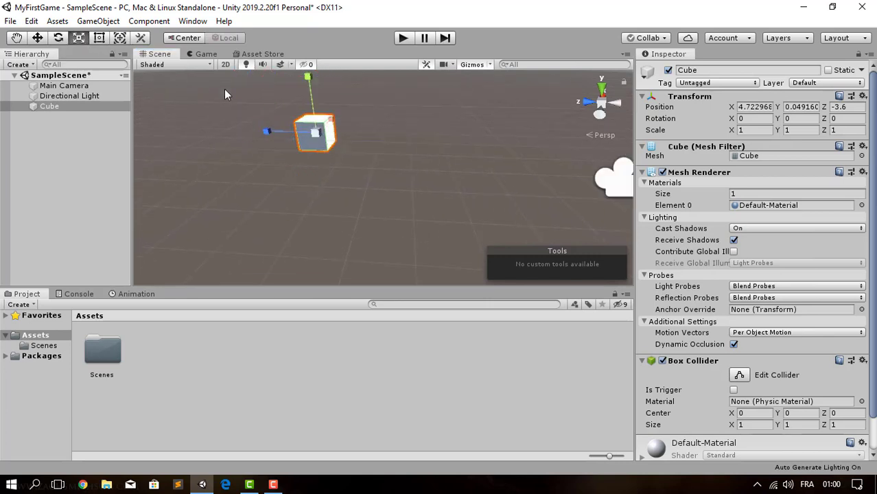
middle_click_drag(392, 132, 468, 175)
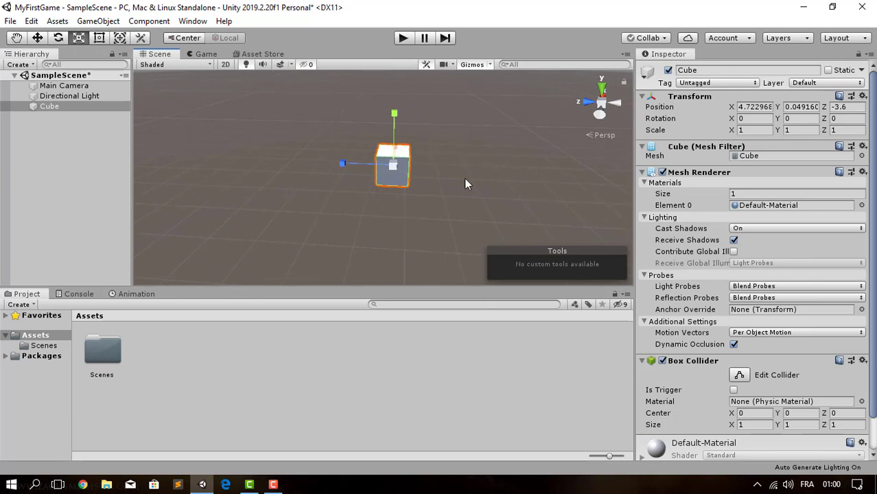
scroll(464, 179, "up", 3)
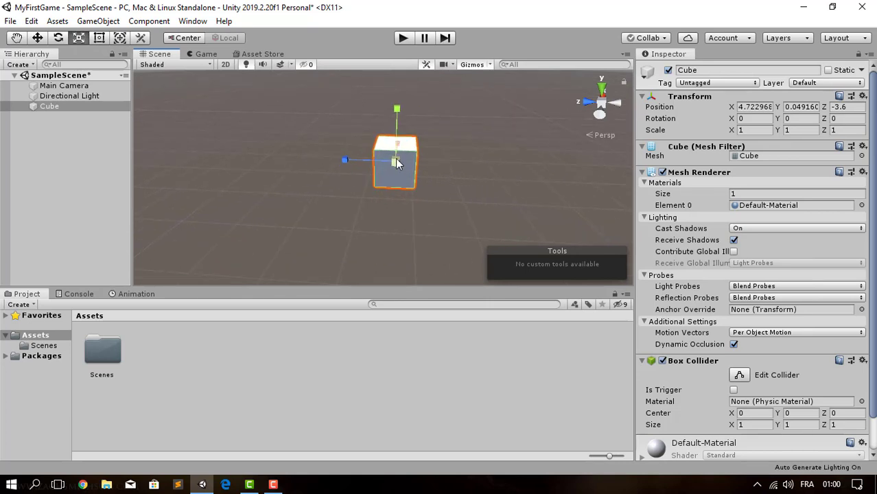
left_click_drag(398, 163, 388, 203)
left_click_drag(393, 192, 323, 152)
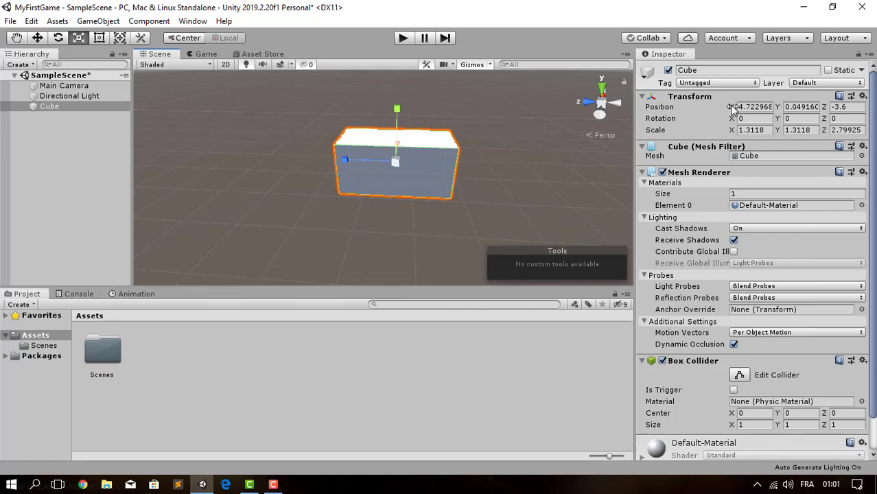
Step: Shift the cube's X position to 6.66 by scrubbing the value, set it to exactly 8, and deselect the cube
scroll(425, 107, "down", 5)
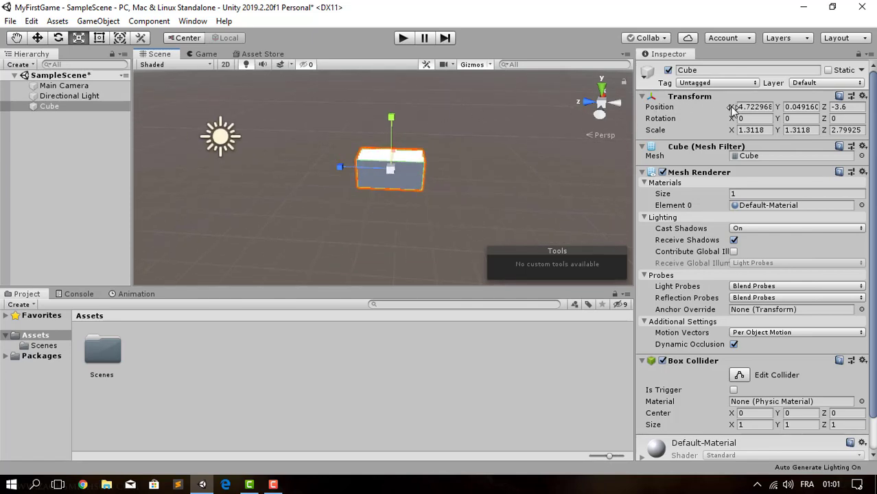
left_click_drag(733, 109, 752, 107)
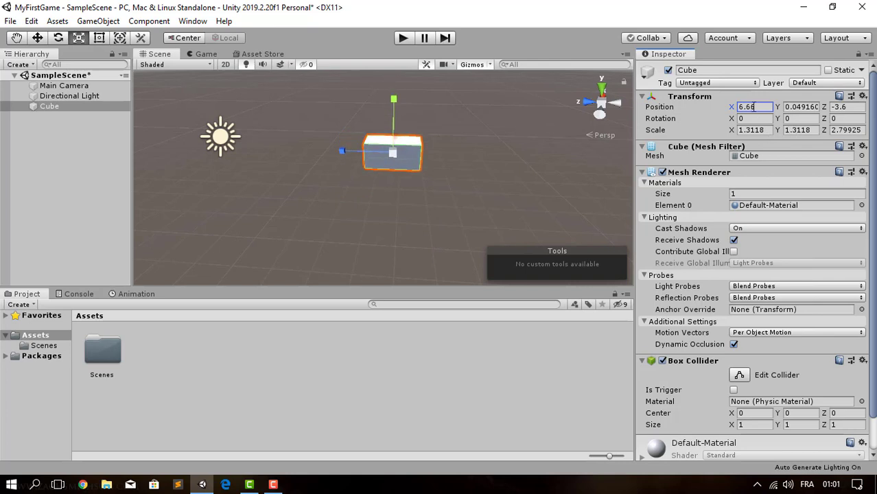
double_click(756, 108)
type("8")
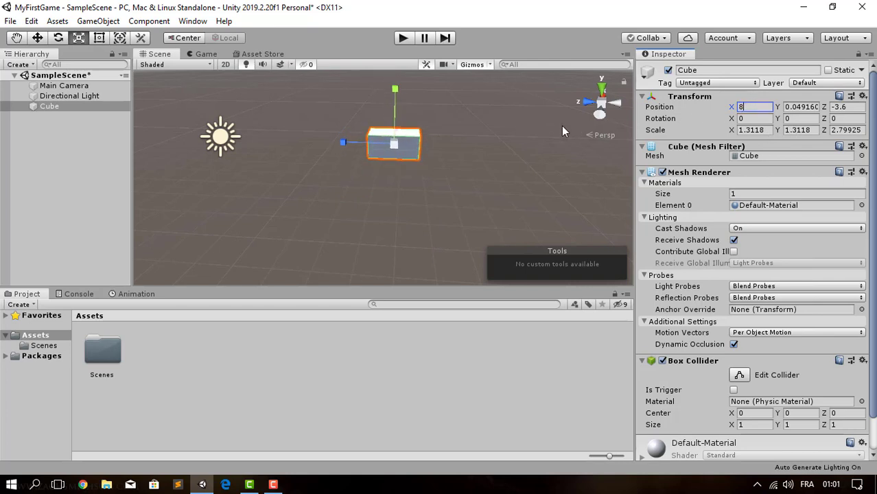
left_click(487, 162)
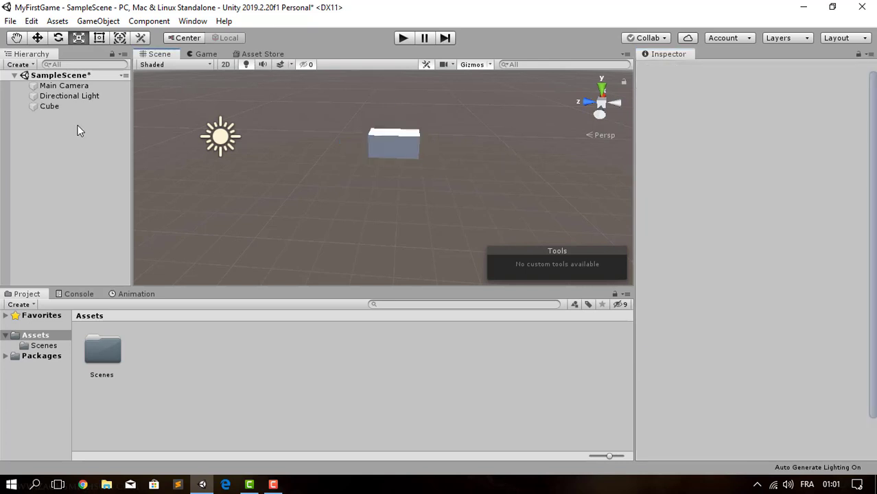
Step: Select the cube and reset its Transform component to the default values
left_click(68, 108)
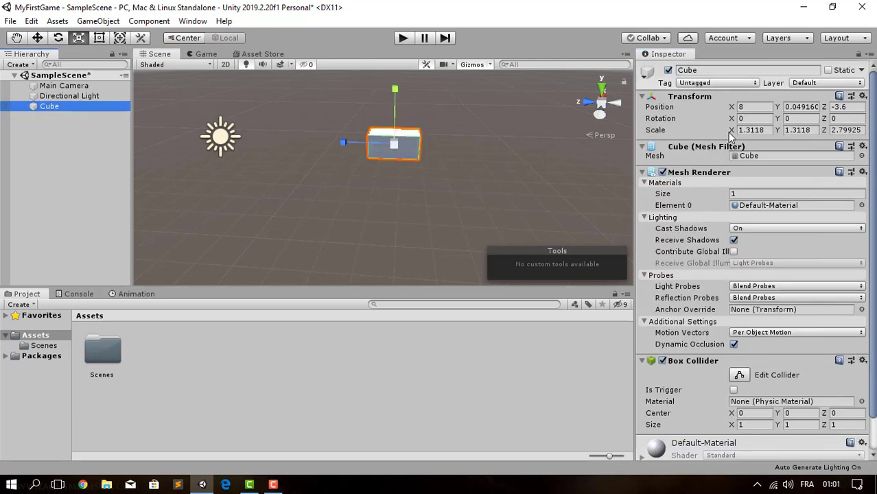
left_click(863, 97)
left_click(768, 112)
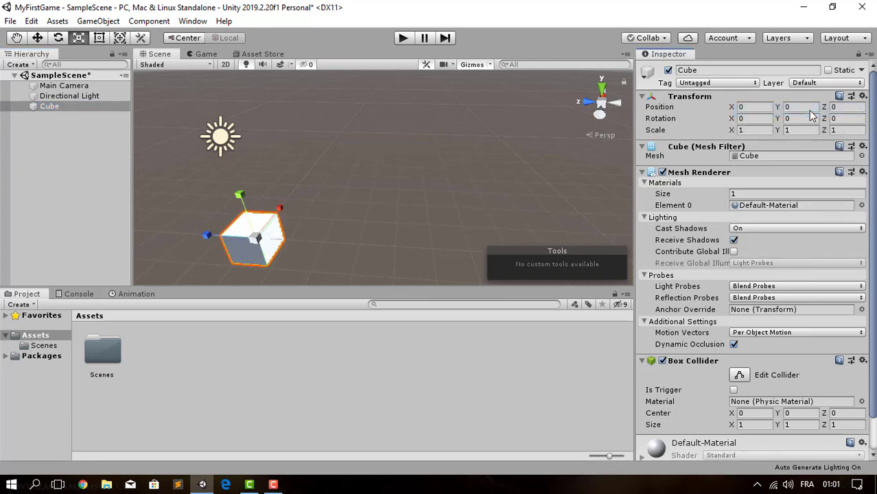
Step: Disable the cube's Mesh Renderer to examine the bare collider outline, and enable it again
scroll(389, 194, "down", 2)
scroll(336, 204, "down", 2)
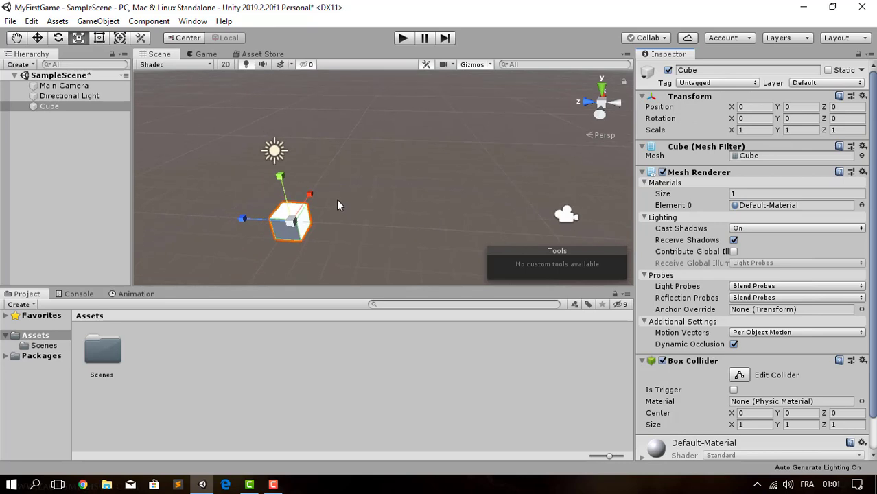
middle_click_drag(336, 204, 469, 142)
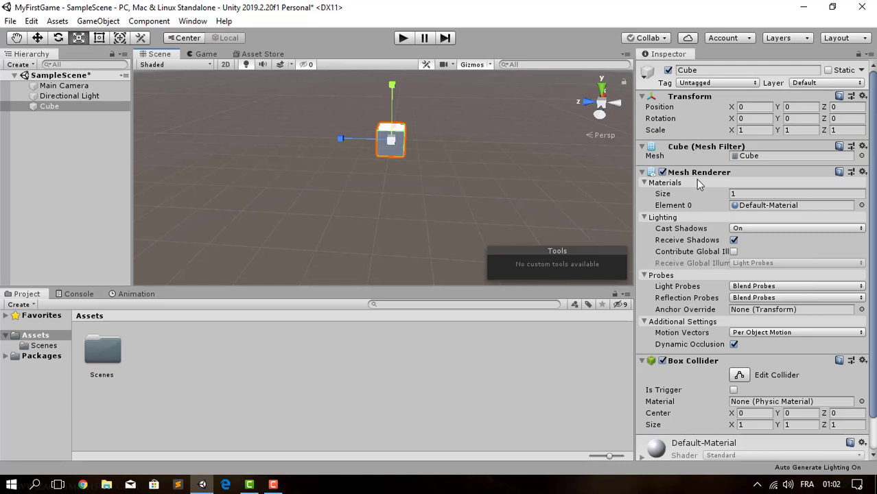
scroll(704, 177, "down", 3)
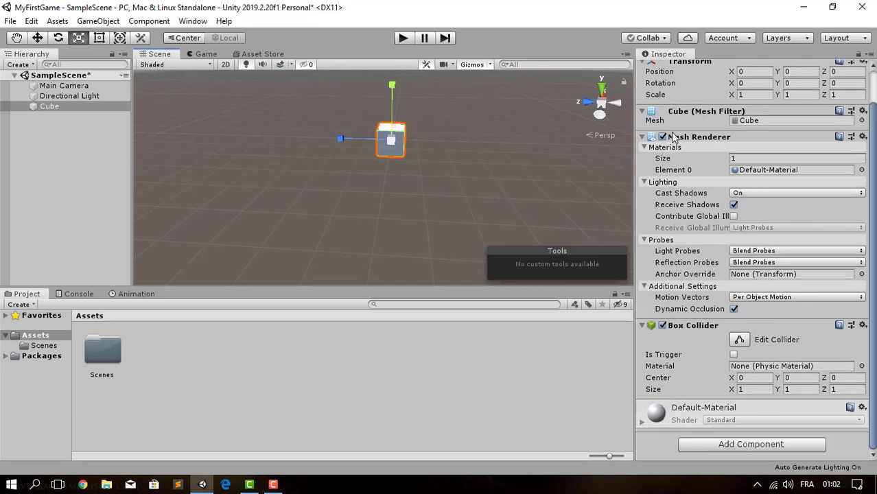
scroll(355, 111, "up", 5)
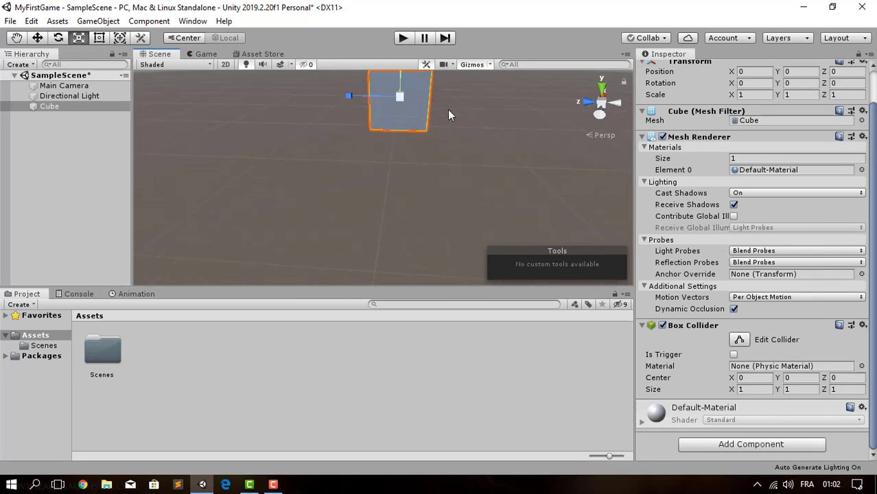
middle_click_drag(464, 147, 417, 271)
middle_click_drag(405, 213, 452, 159)
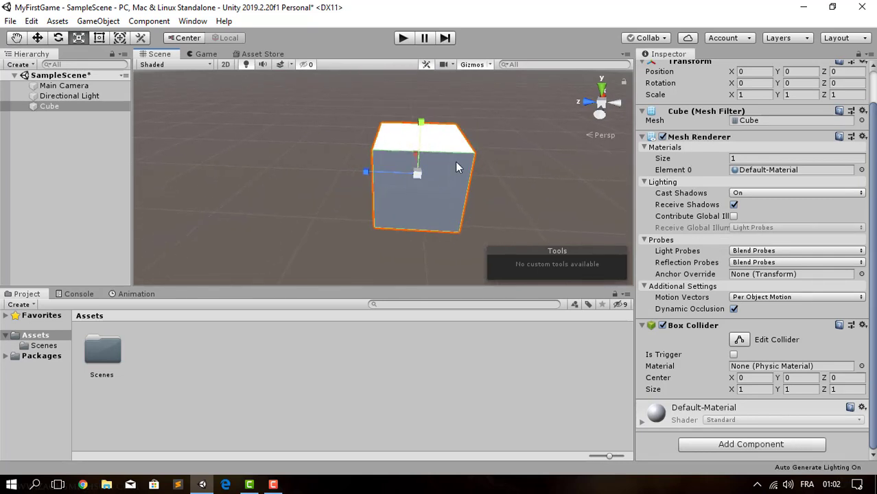
scroll(487, 142, "up", 2)
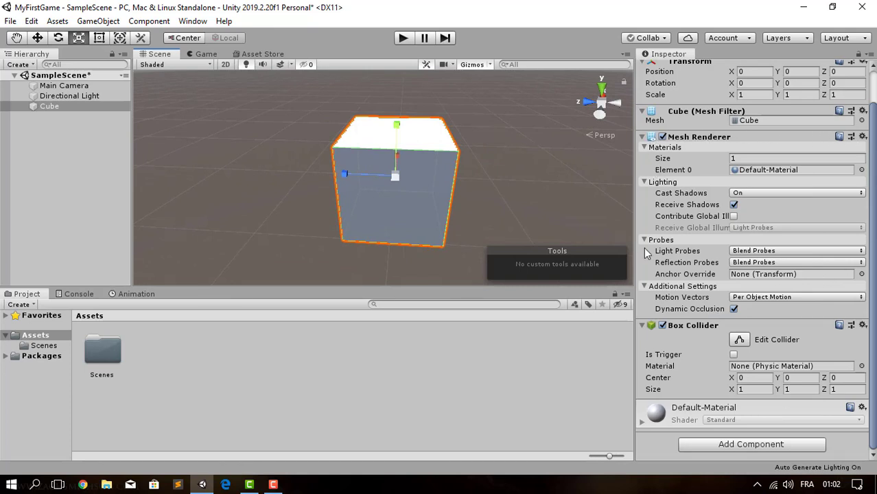
left_click(662, 137)
scroll(537, 174, "up", 5)
middle_click_drag(511, 173, 376, 182)
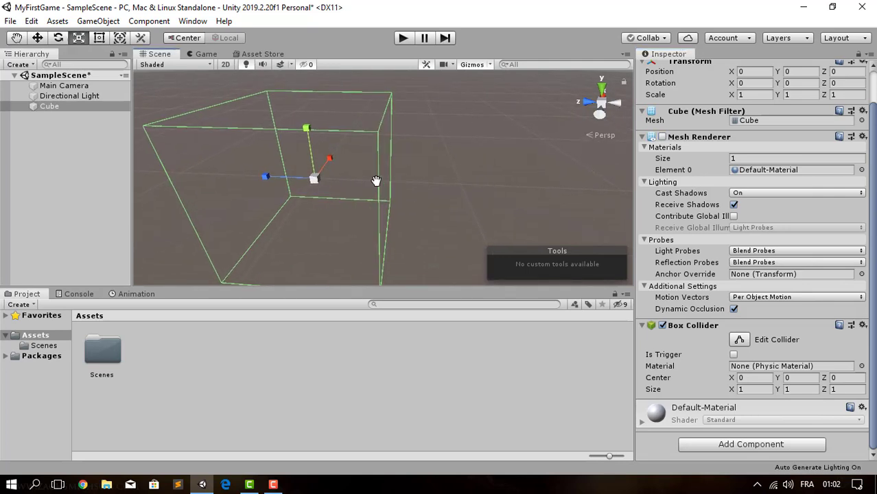
left_click(662, 137)
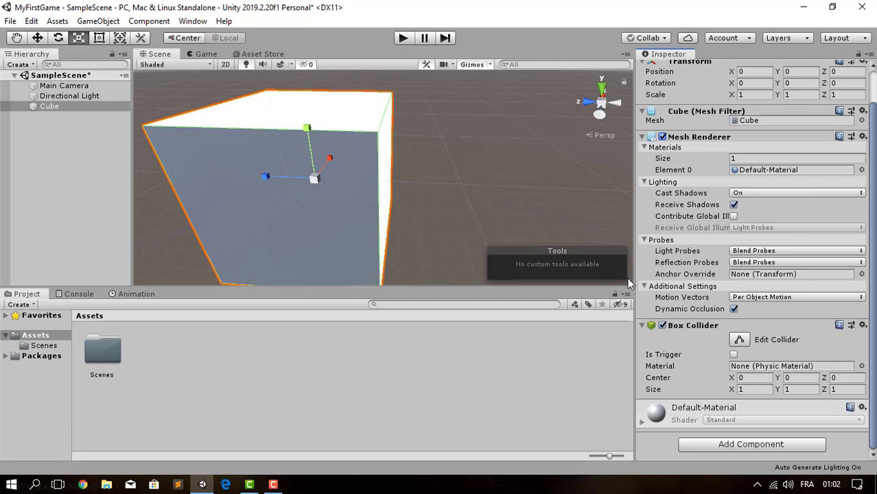
Step: Add a Rigidbody physics component to the cube
scroll(318, 159, "down", 3)
scroll(318, 162, "down", 2)
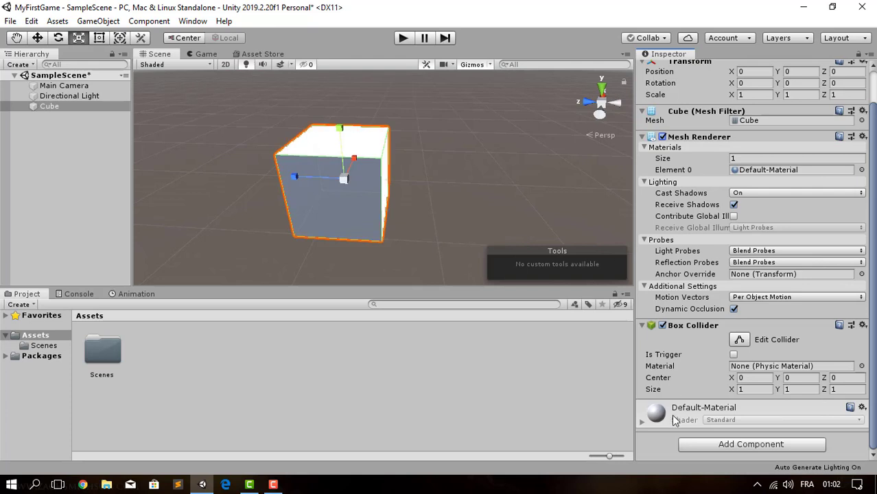
left_click(714, 446)
key("Escape")
left_click(695, 444)
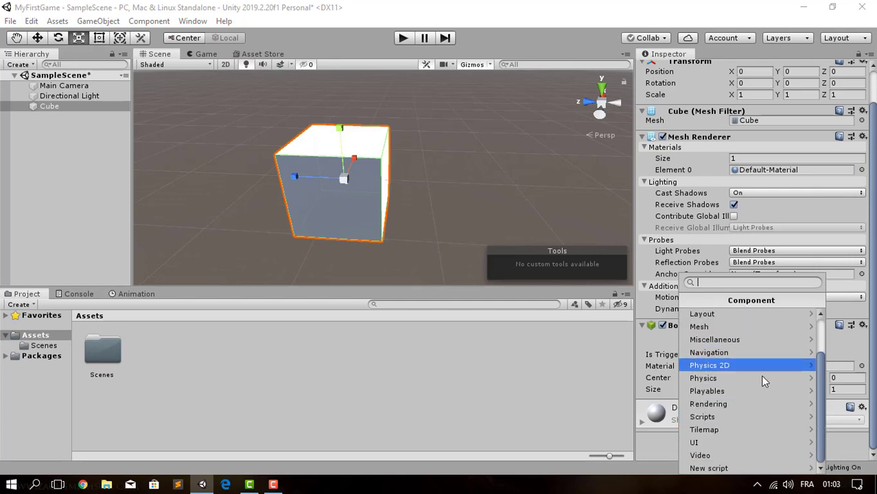
scroll(745, 419, "up", 2)
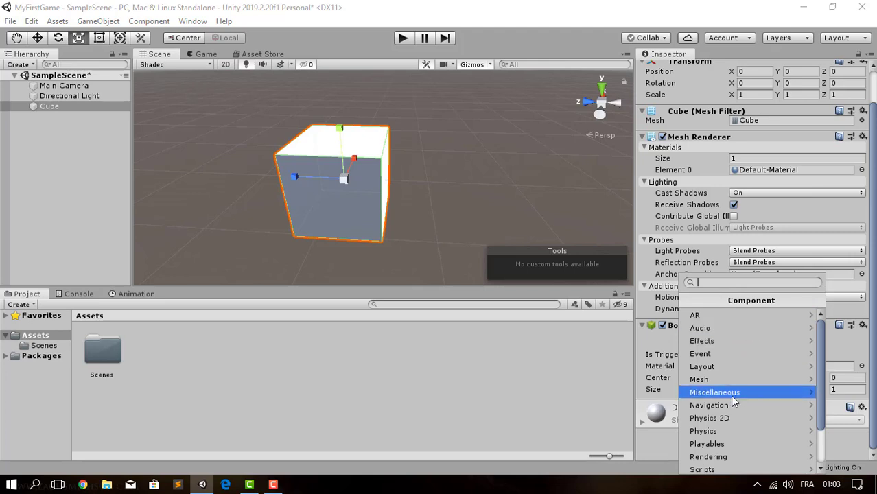
left_click(752, 430)
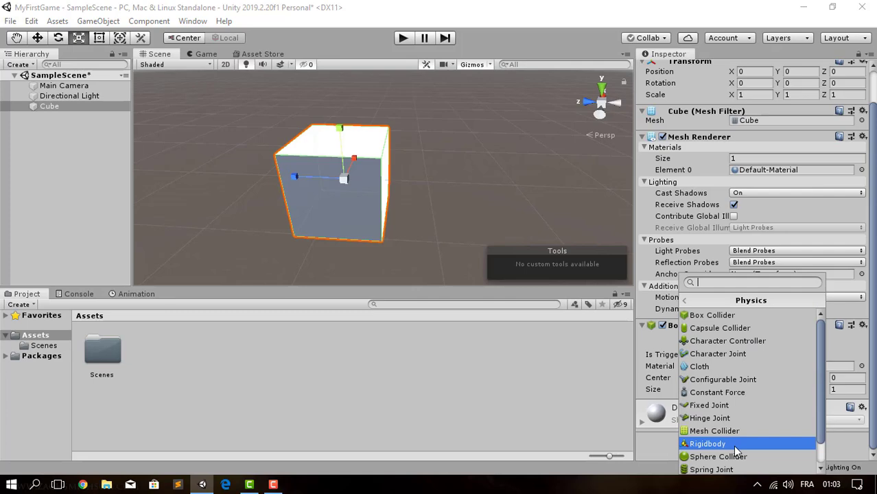
left_click(735, 445)
scroll(714, 325, "down", 3)
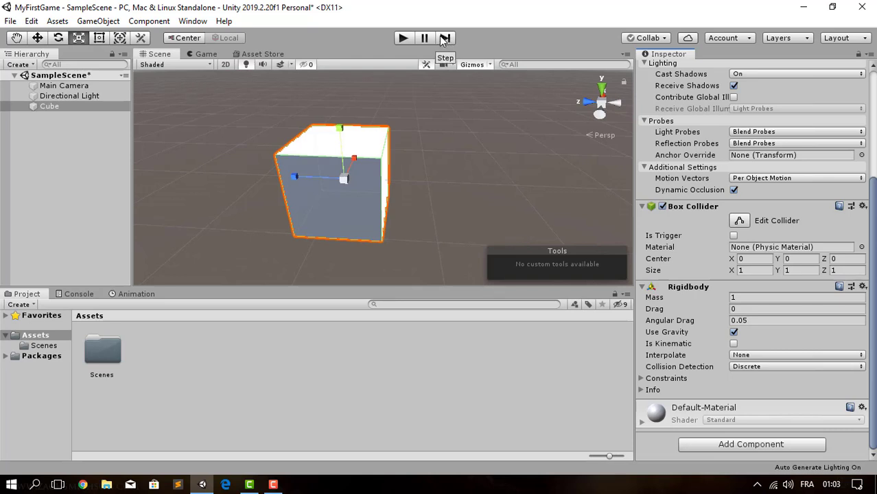
Step: Run the scene to watch how the cube behaves with gravity, and stop it
scroll(433, 167, "down", 2)
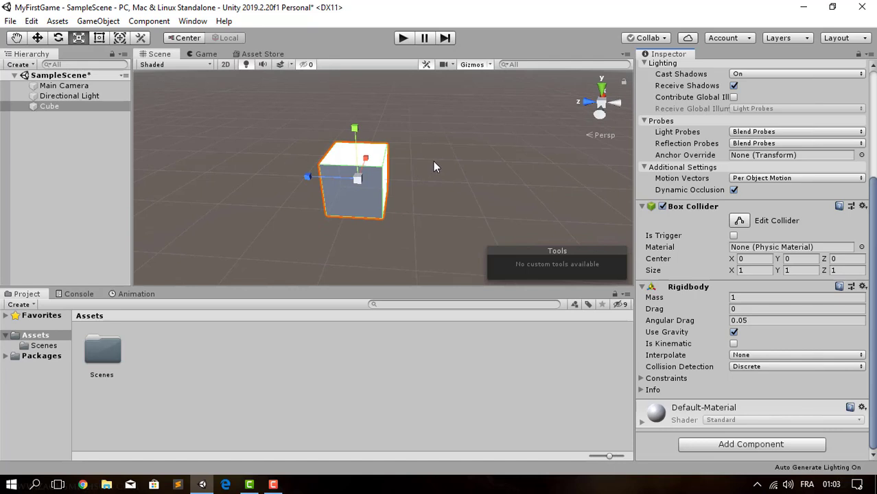
left_click(404, 39)
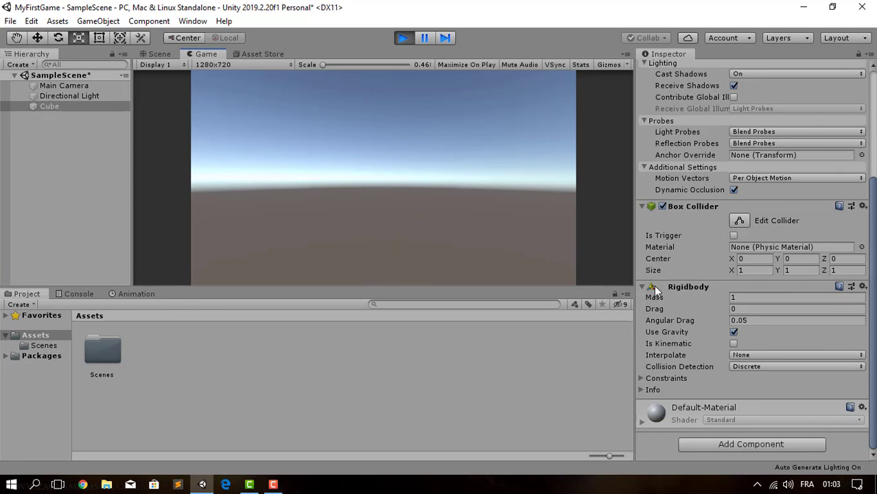
left_click(402, 39)
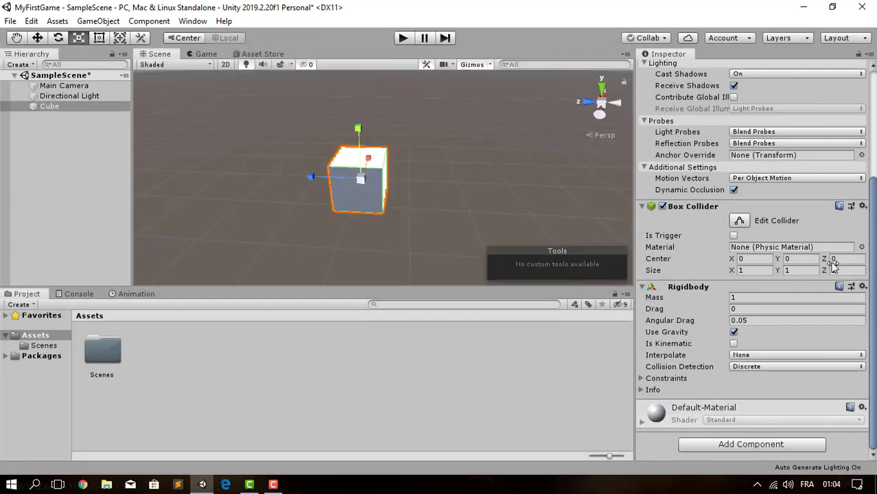
Step: Remove the Rigidbody component from the cube
left_click(861, 287)
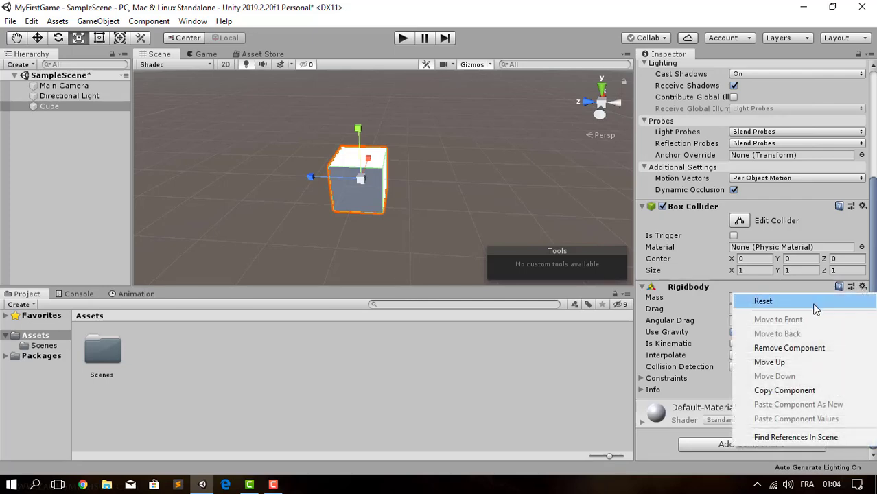
left_click(817, 350)
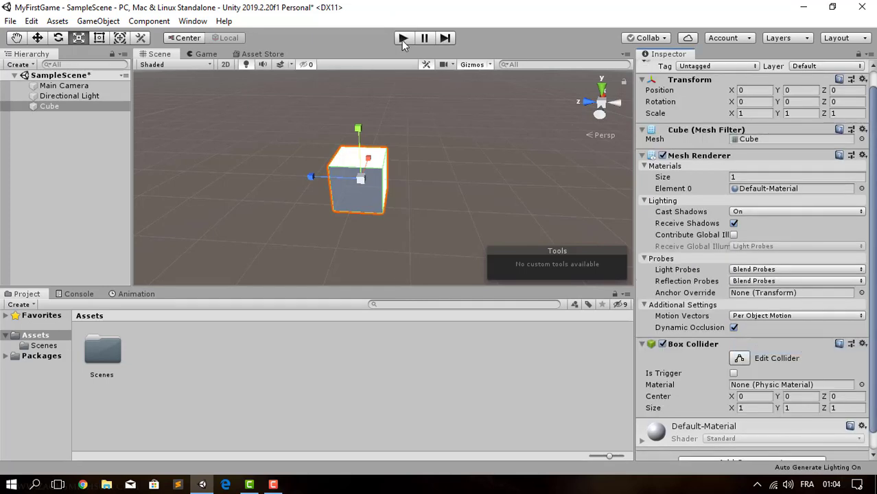
Step: Run and stop the scene twice to check the cube in the Game view without a Rigidbody
left_click(402, 39)
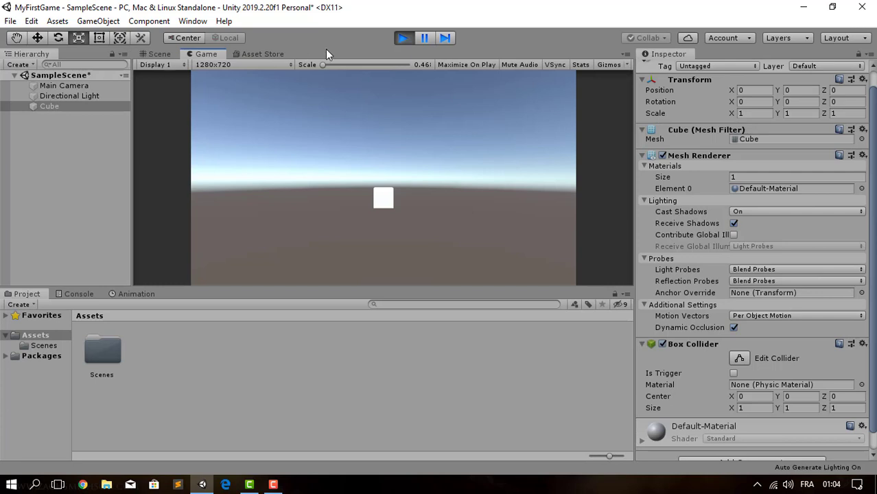
left_click(404, 38)
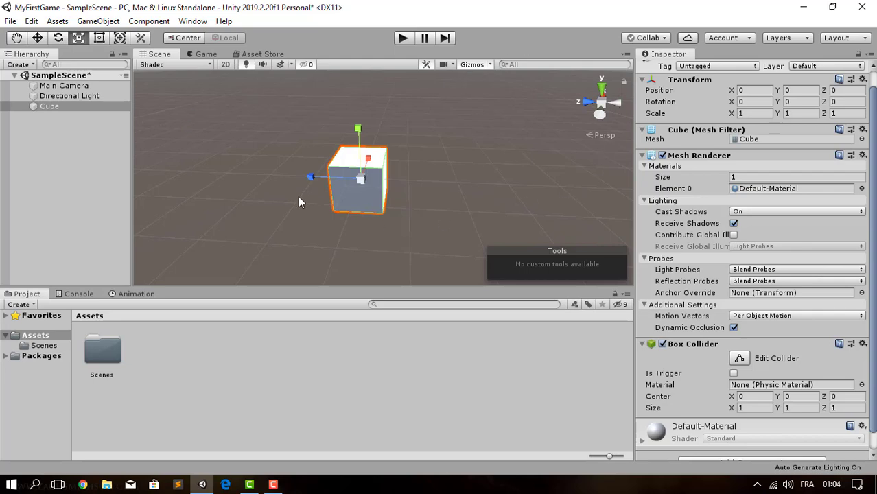
left_click(404, 38)
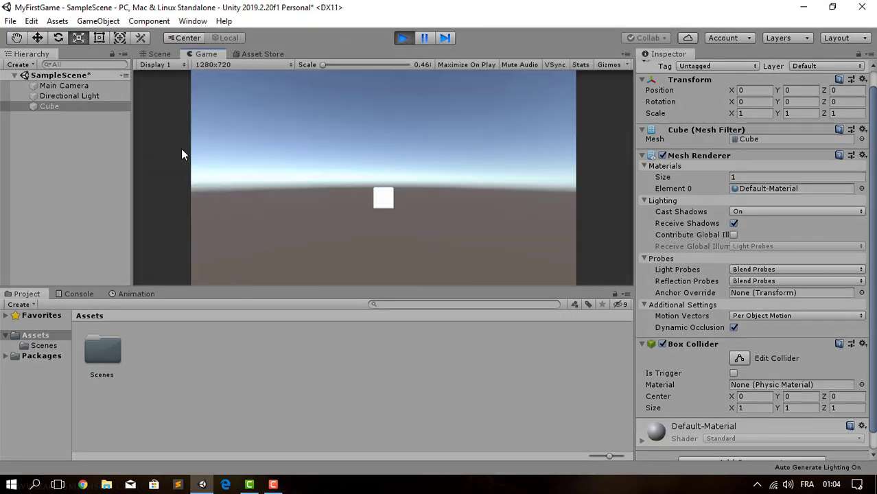
left_click(403, 38)
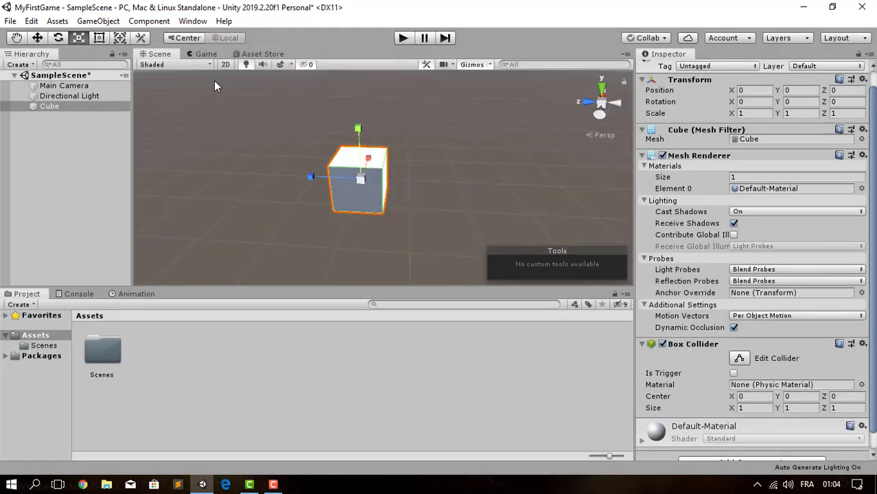
Step: Select the Main Camera and examine its placement relative to the cube in the scene
left_click(64, 85)
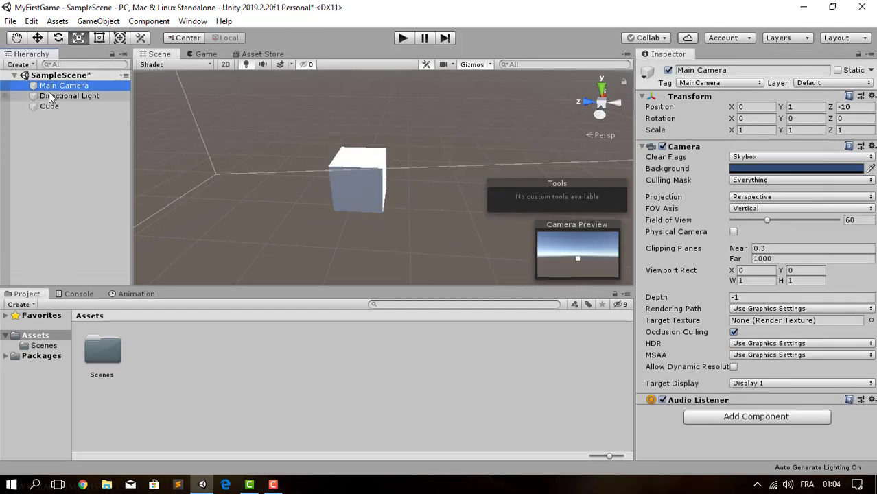
scroll(433, 137, "down", 5)
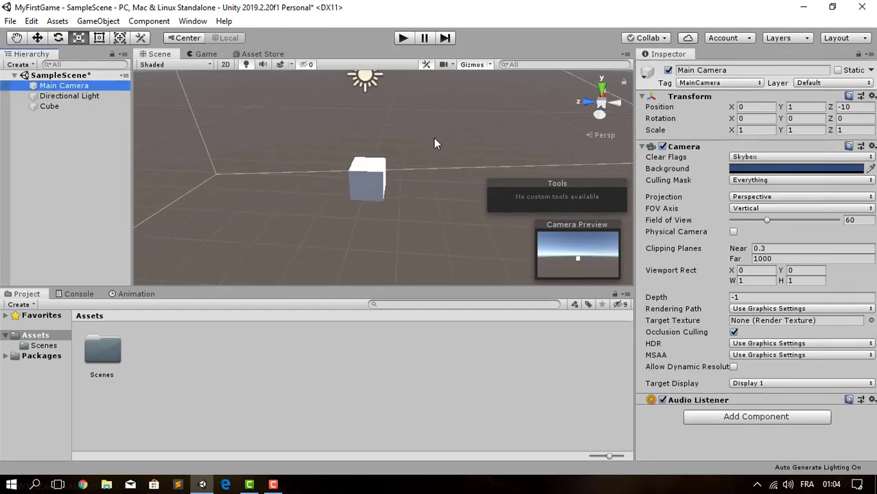
scroll(494, 153, "down", 1)
middle_click_drag(436, 180, 351, 177)
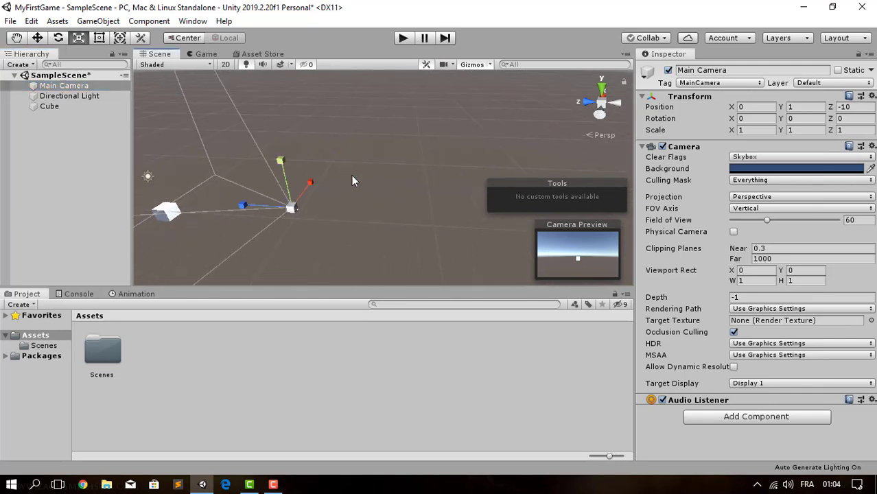
Step: Examine the Main Camera and its view frustum in the Scene view from several angles and distances
left_click_drag(351, 175, 324, 177, "alt")
middle_click_drag(444, 218, 292, 189)
middle_click_drag(381, 206, 319, 194)
right_click_drag(439, 193, 257, 182)
middle_click_drag(343, 184, 393, 142)
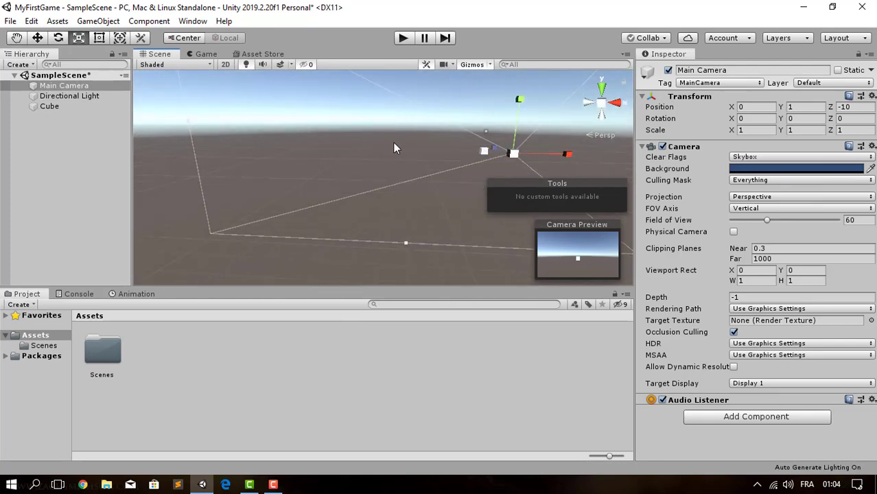
right_click_drag(396, 195, 430, 126)
scroll(320, 141, "down", 4)
mouse_move(346, 162)
right_mouse_down()
mouse_move(312, 166)
mouse_move(349, 148)
right_mouse_up()
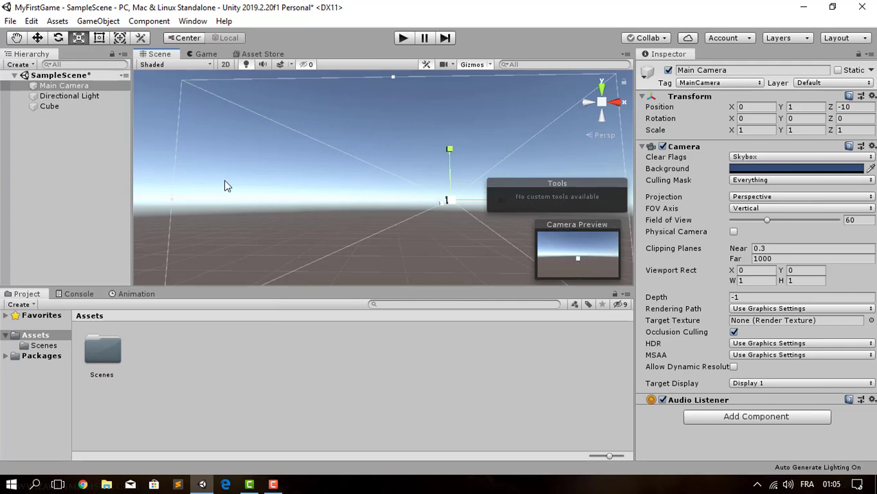
right_click_drag(216, 169, 295, 193)
middle_click_drag(295, 188, 444, 210)
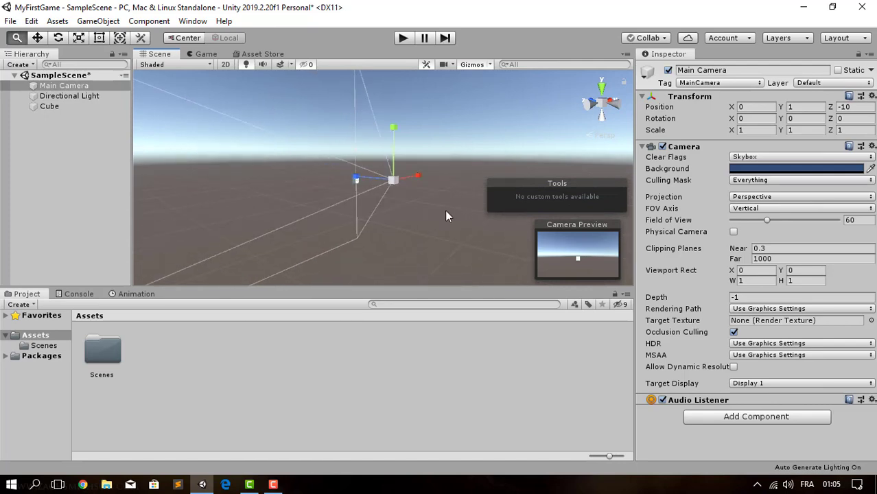
middle_click_drag(332, 191, 468, 203)
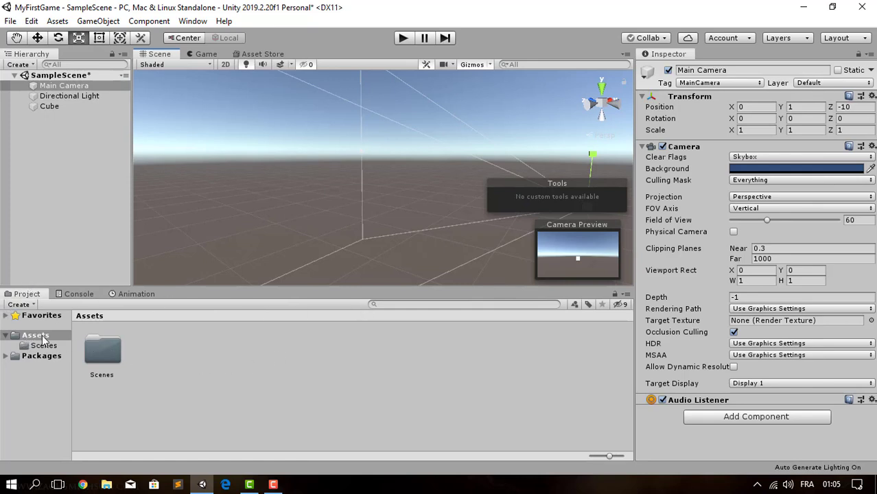
Step: Look inside the Scenes folder at the SampleScene asset and return to the Assets folder
double_click(103, 350)
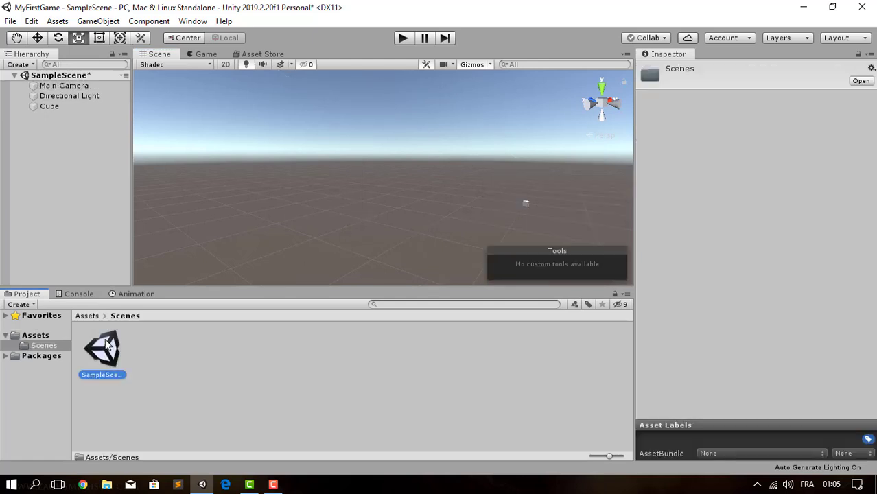
left_click(106, 347)
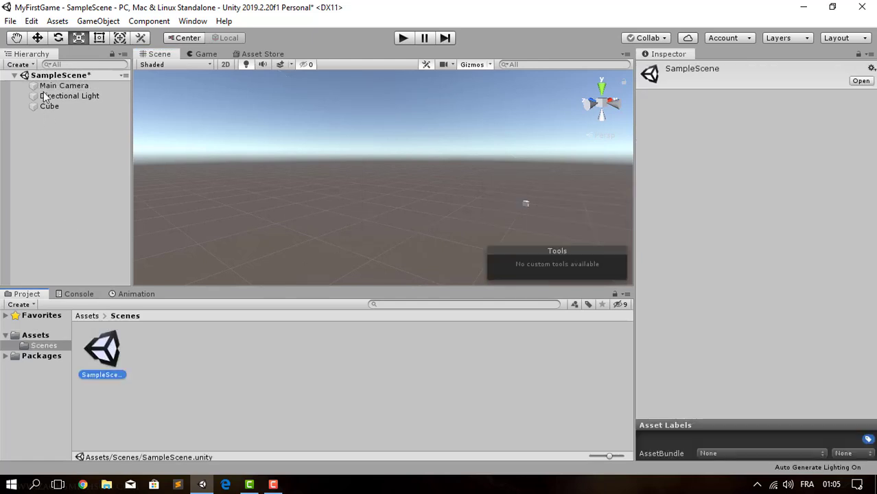
left_click(87, 317)
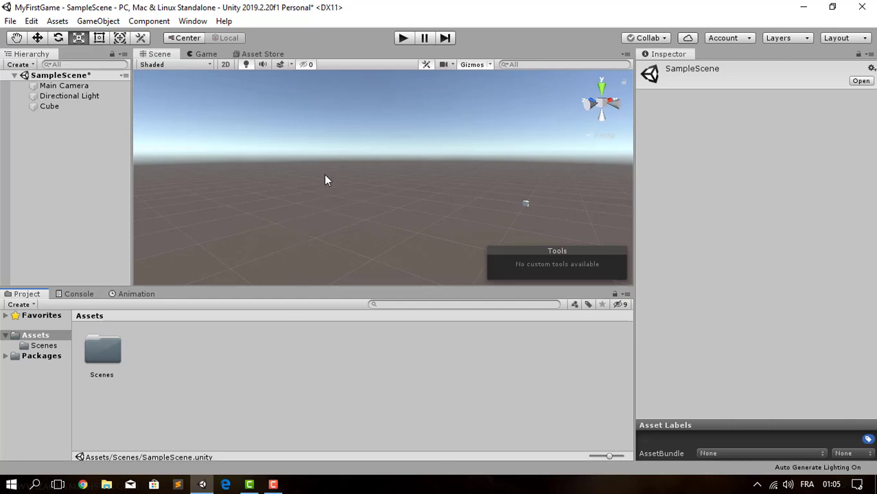
Step: Select the cube and bring it up close in the Scene view
scroll(401, 182, "up", 2)
middle_click_drag(552, 198, 369, 162)
scroll(368, 162, "up", 2)
scroll(365, 190, "up", 5)
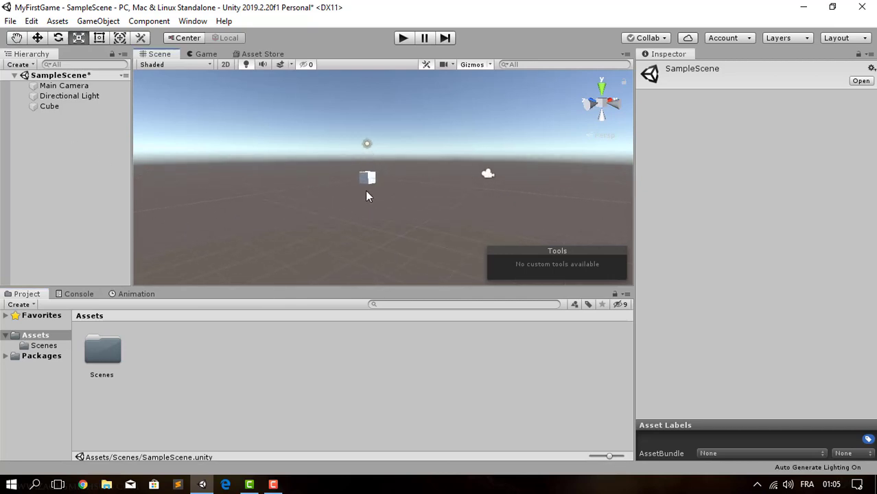
left_click(29, 106)
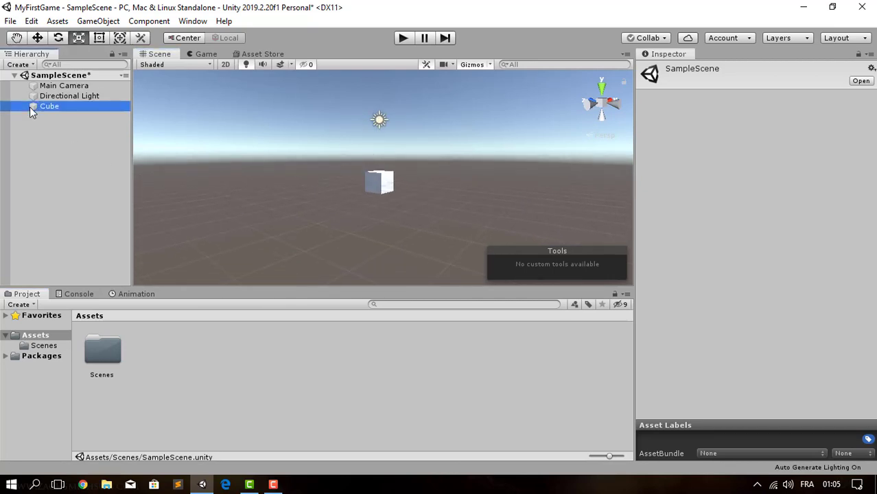
scroll(325, 133, "up", 6)
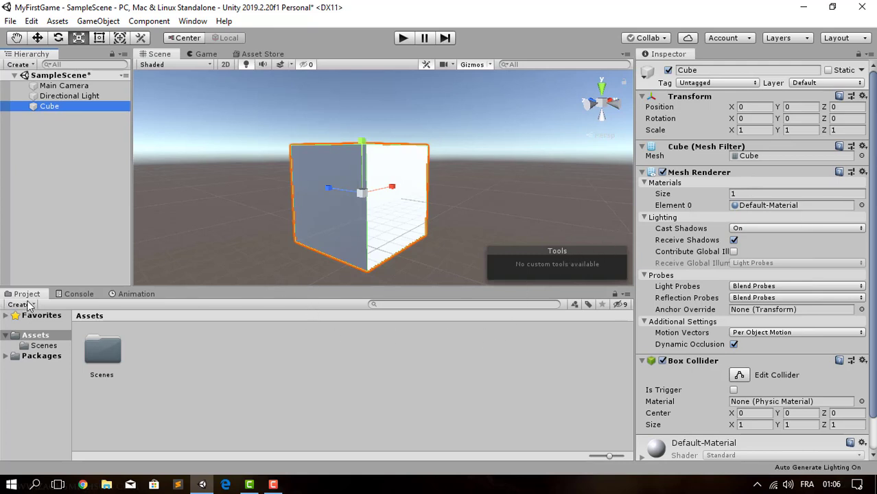
Step: Create a material in the Assets folder, keeping the default name New Material
right_click(192, 352)
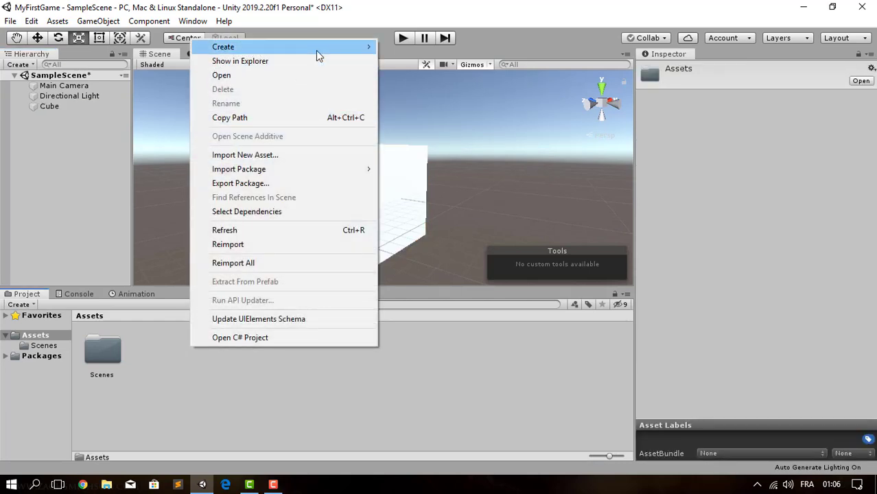
mouse_move(316, 50)
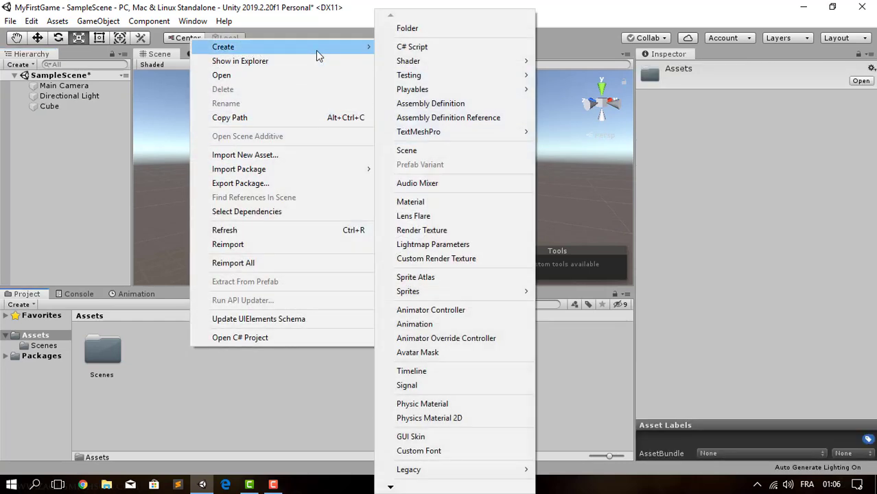
left_click(440, 201)
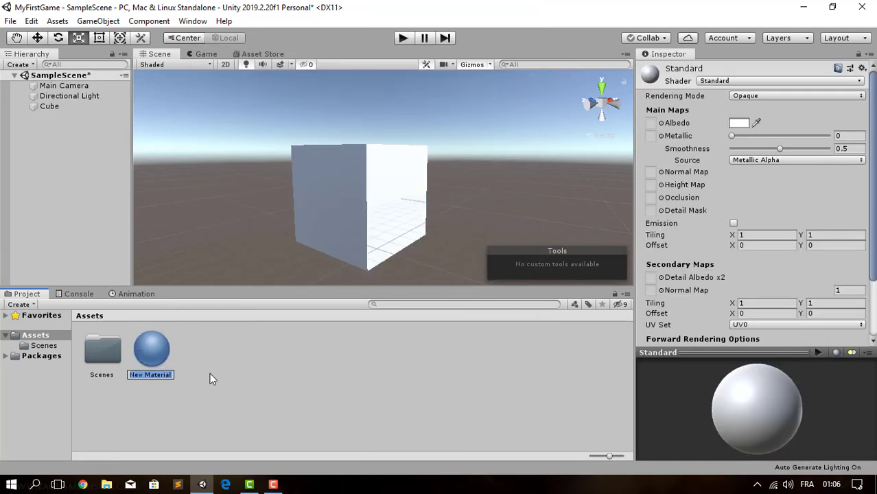
left_click(169, 378)
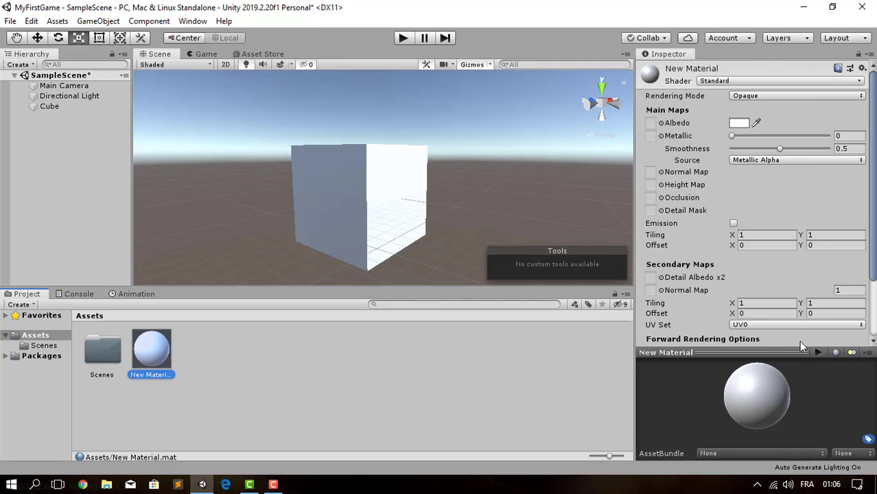
Step: Set the new material's albedo color to a bright, saturated blue
left_click(745, 123)
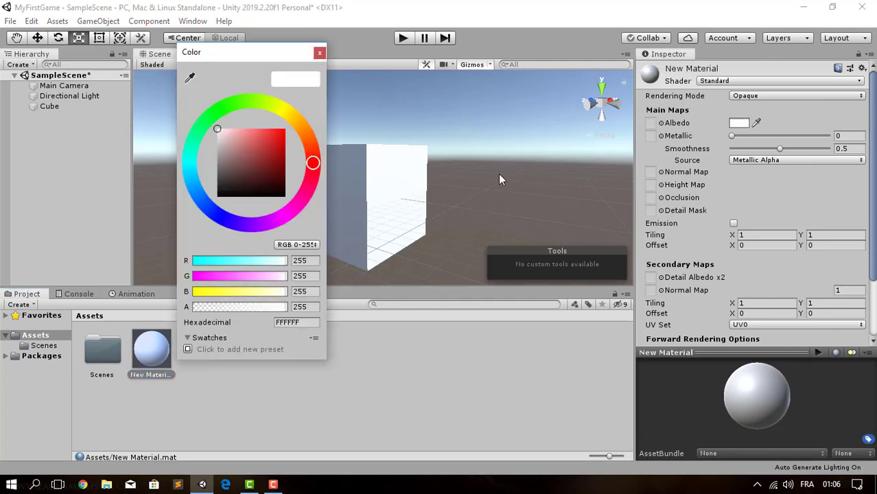
left_click(211, 210)
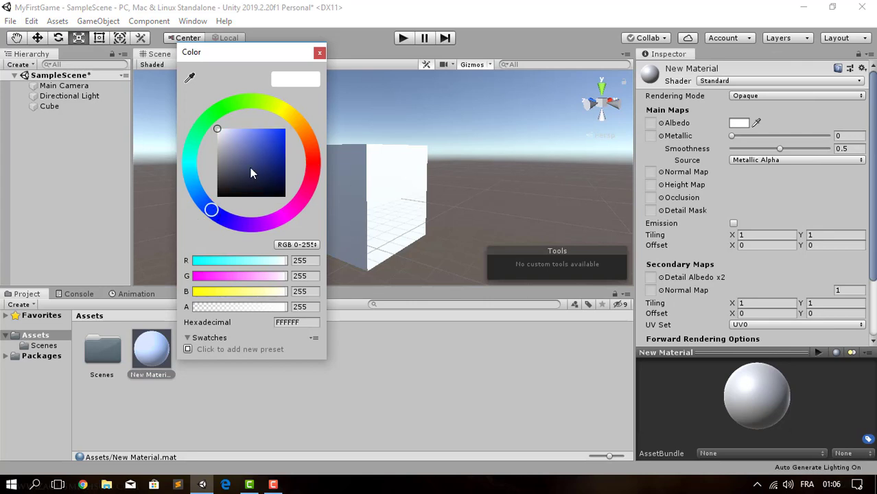
left_click(275, 139)
left_click(319, 53)
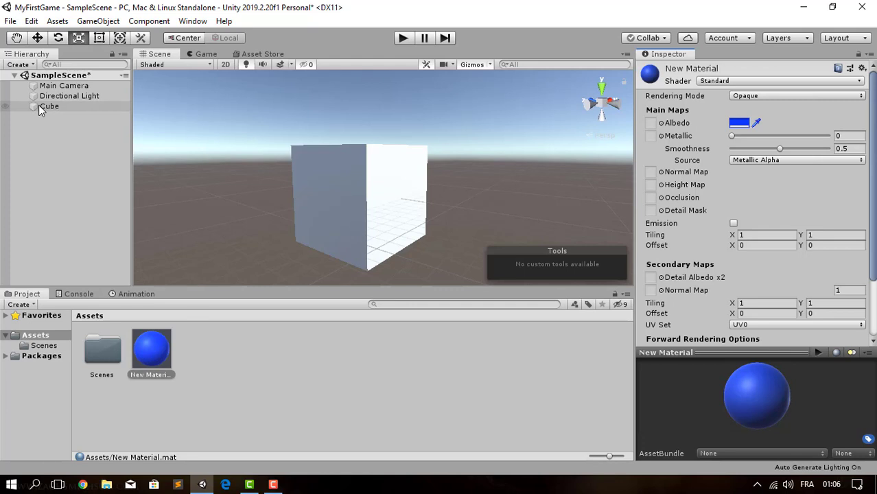
Step: Apply the blue New Material to the cube in the scene and view it from slightly above
left_click(146, 351)
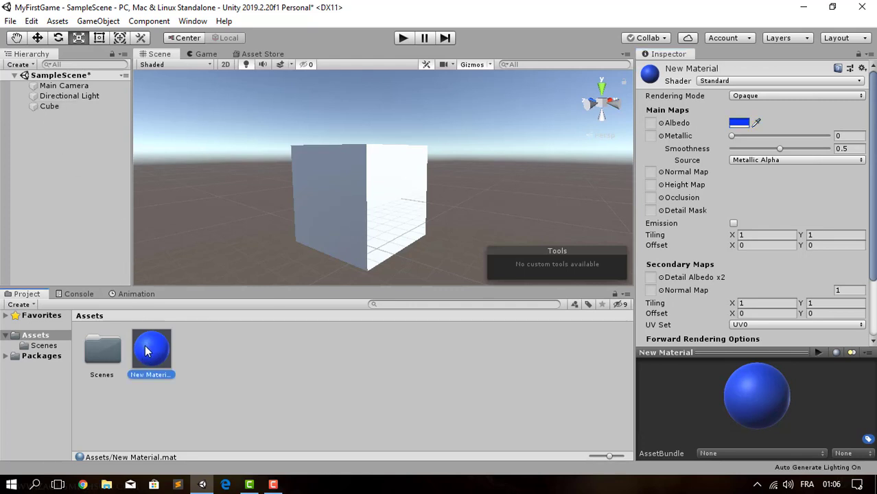
left_click_drag(146, 351, 353, 160)
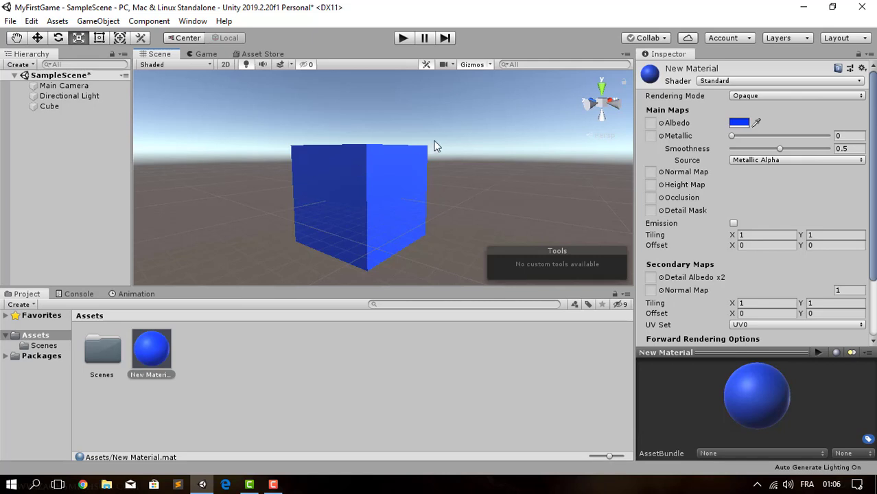
scroll(376, 133, "down", 5)
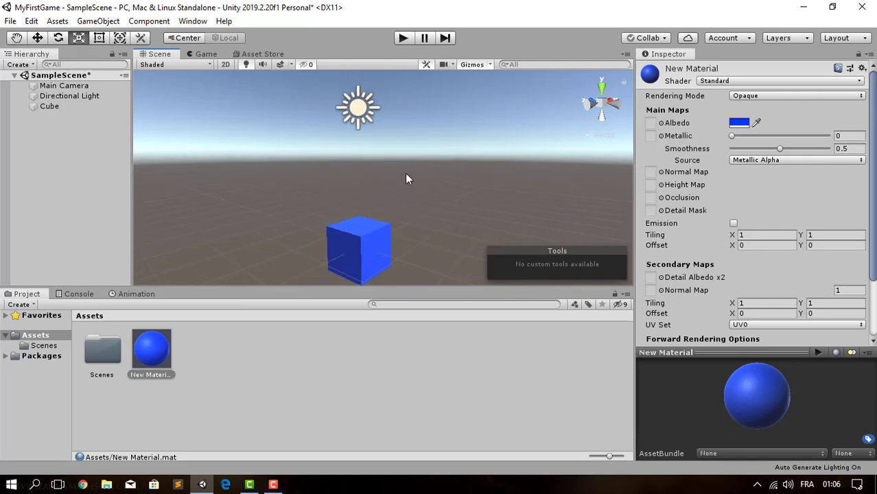
left_click_drag(406, 178, 412, 220, "alt")
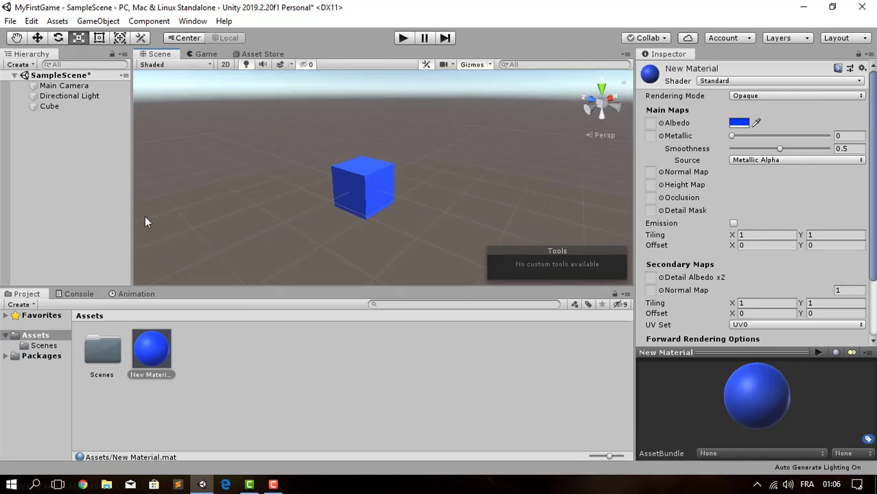
Step: Look at the Console, and create an animation clip for the cube saved as New Animation.anim in the Assets folder
left_click(55, 106)
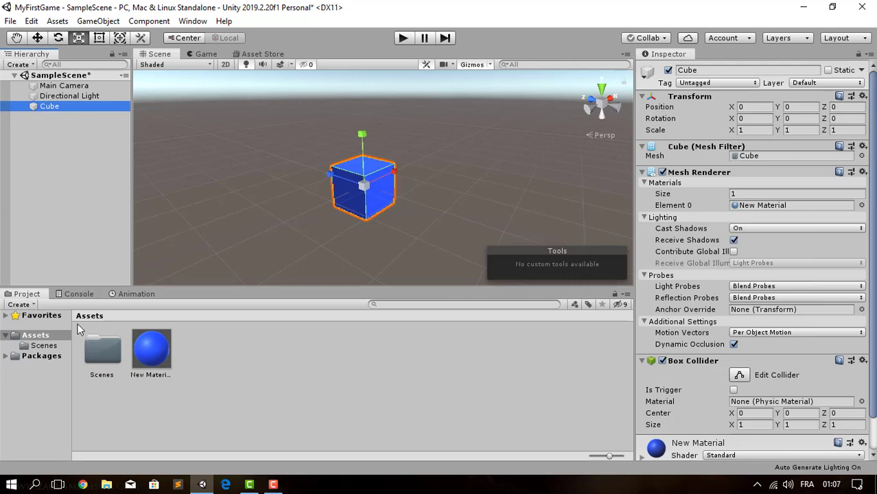
left_click(75, 294)
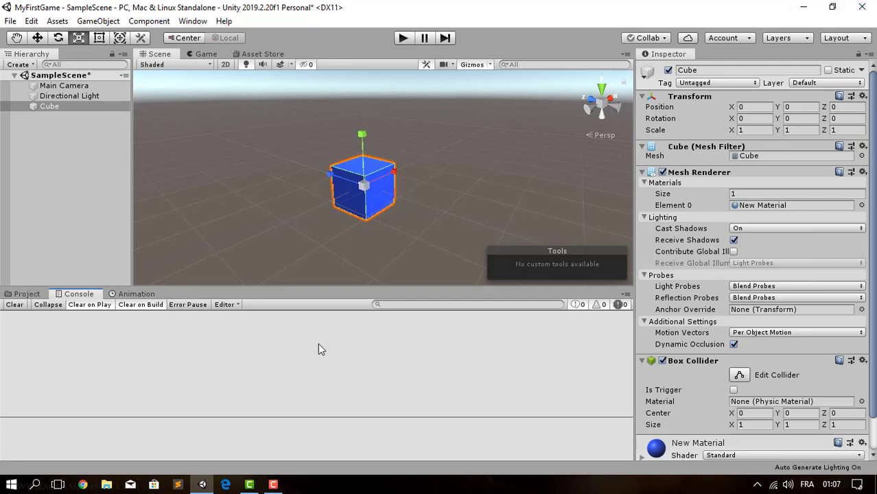
left_click(134, 295)
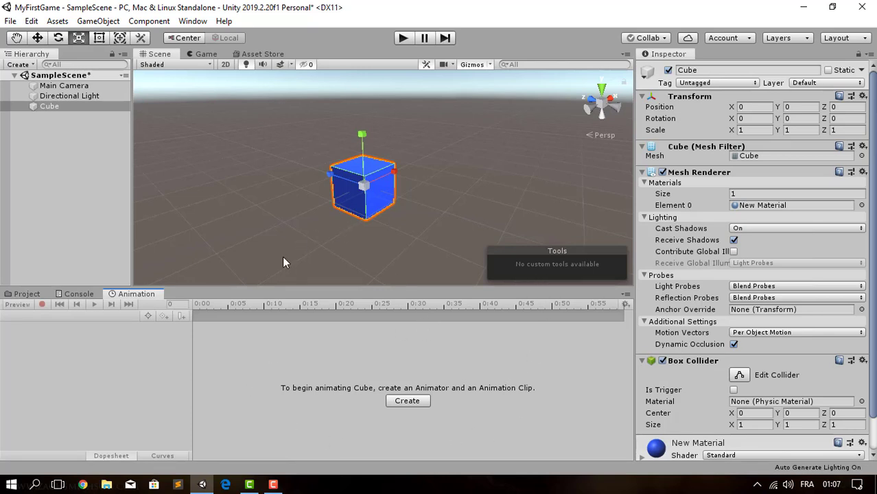
left_click(405, 401)
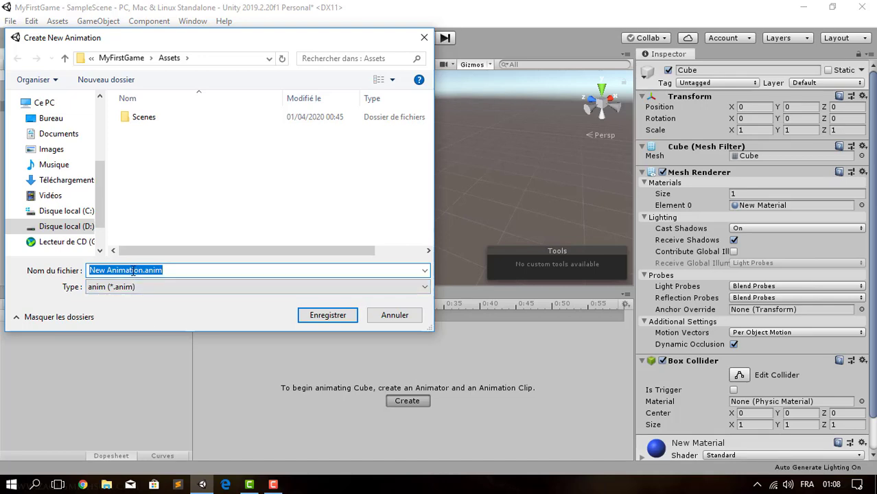
left_click(310, 316)
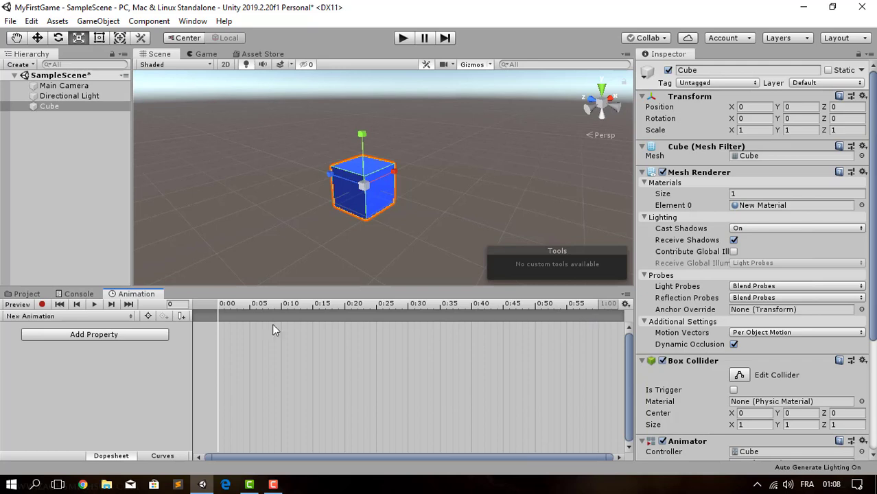
Step: Start recording the animation and key the cube's X position at 0.1 on frame 0
left_click(43, 304)
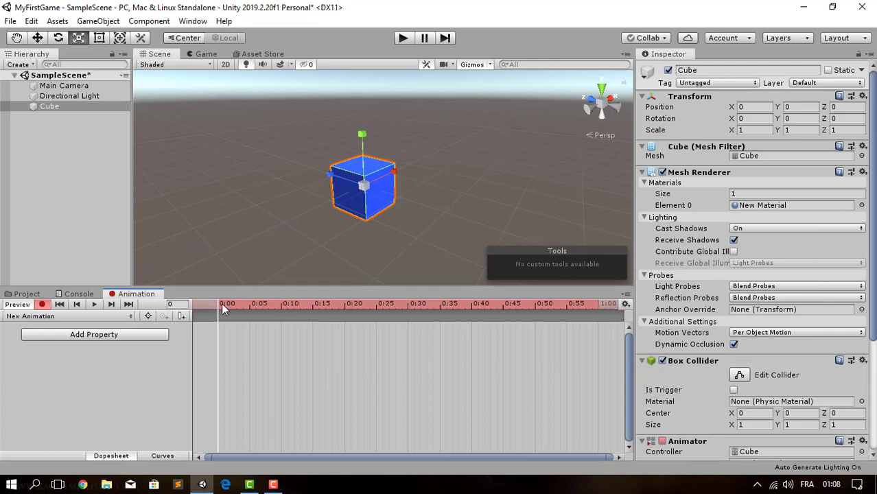
left_click(751, 107)
type("0.1")
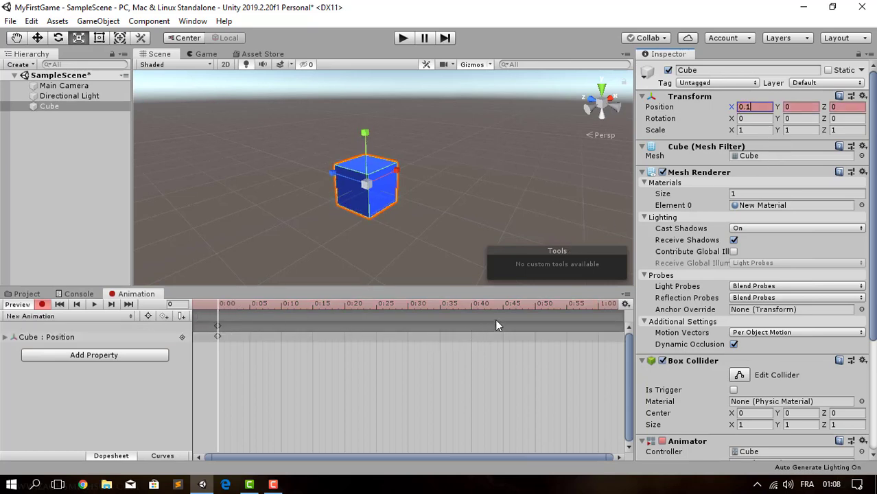
Step: Key the cube's X position at 5 on frame 50 and stop recording the animation
left_click(534, 306)
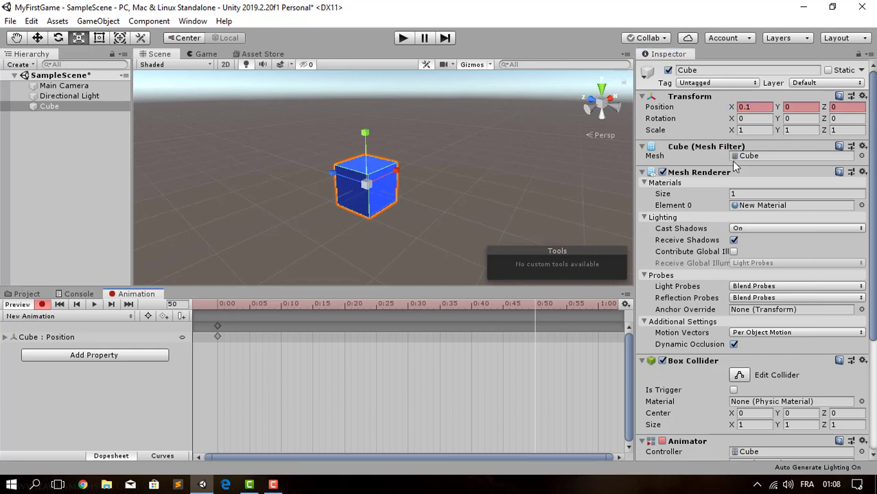
left_click(760, 109)
type("5")
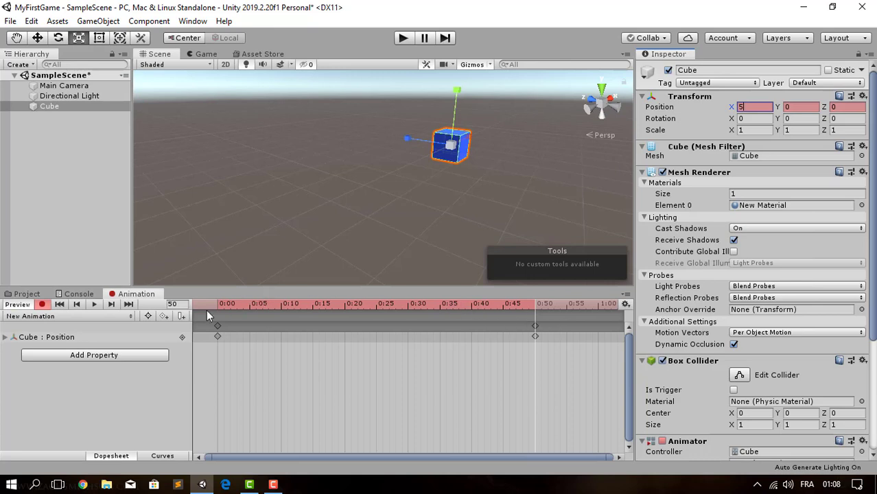
left_click(42, 305)
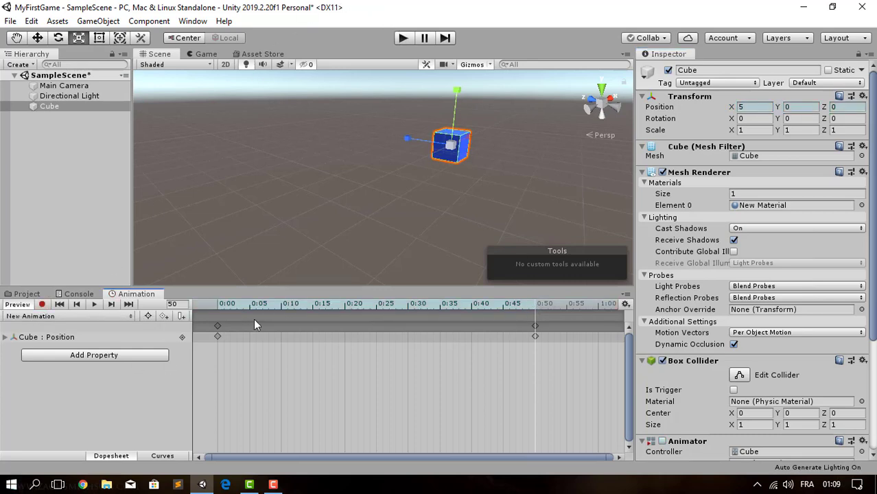
Step: Return the animation timeline to frame 0, run the scene to watch the cube move, and stop it
left_click(217, 310)
left_click(404, 38)
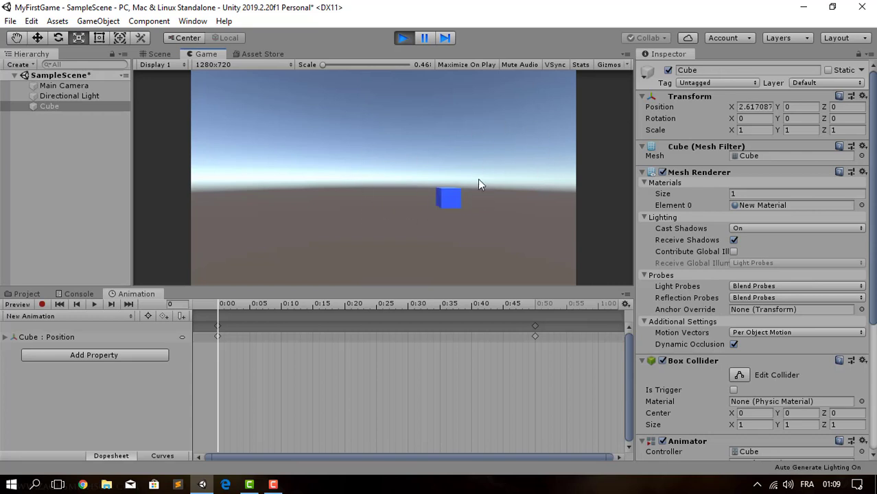
left_click(403, 39)
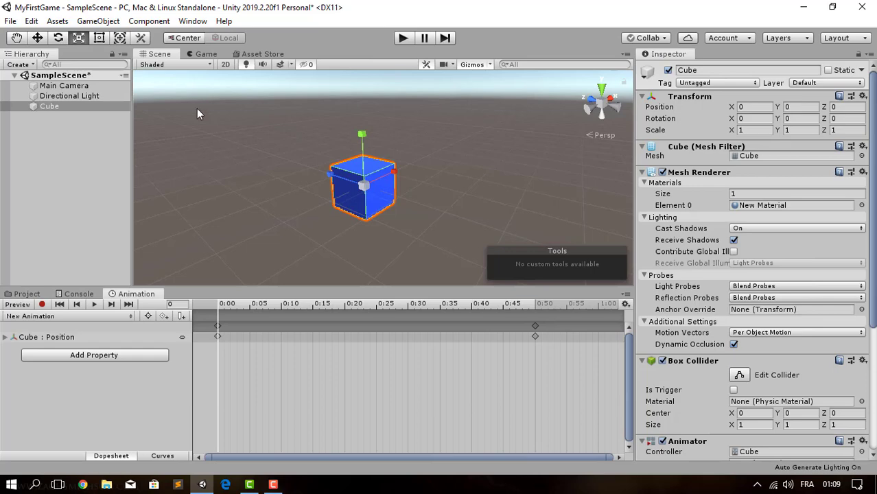
Step: Open the Asset Store inside the editor and enlarge its viewing area vertically
left_click(246, 54)
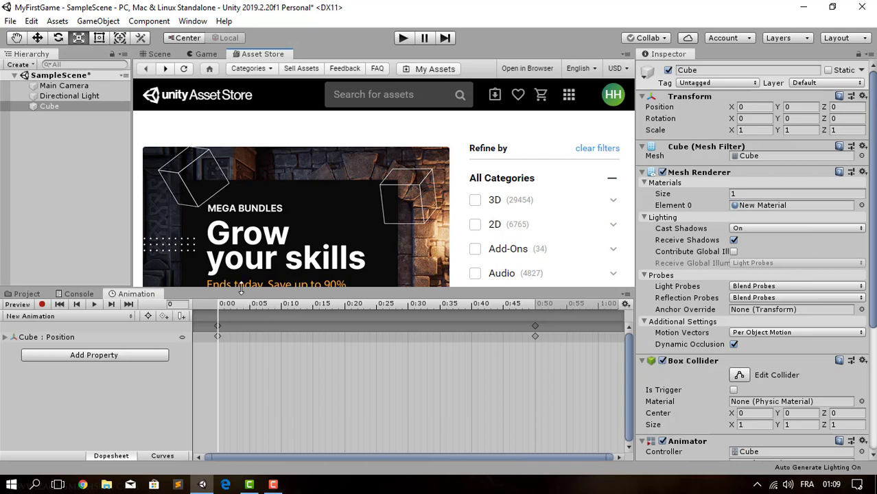
left_click_drag(237, 286, 239, 329)
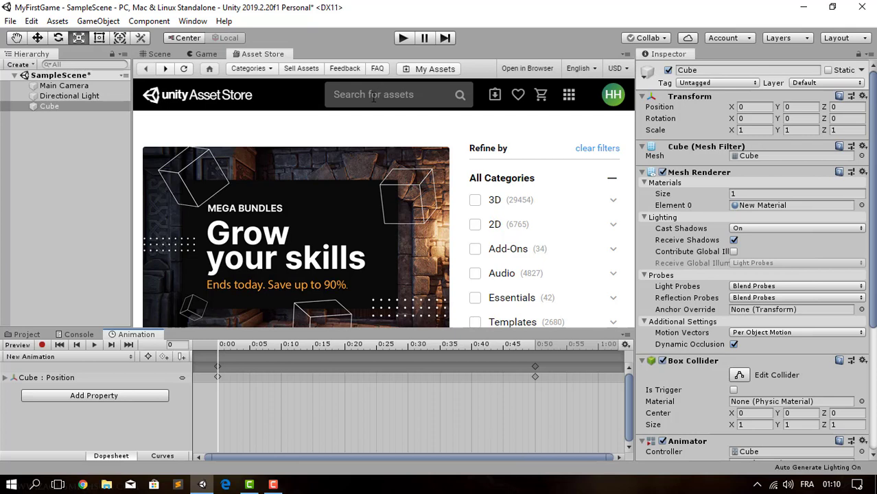
Step: Search the Asset Store for the recent term "environment pack" and browse the results
left_click(372, 96)
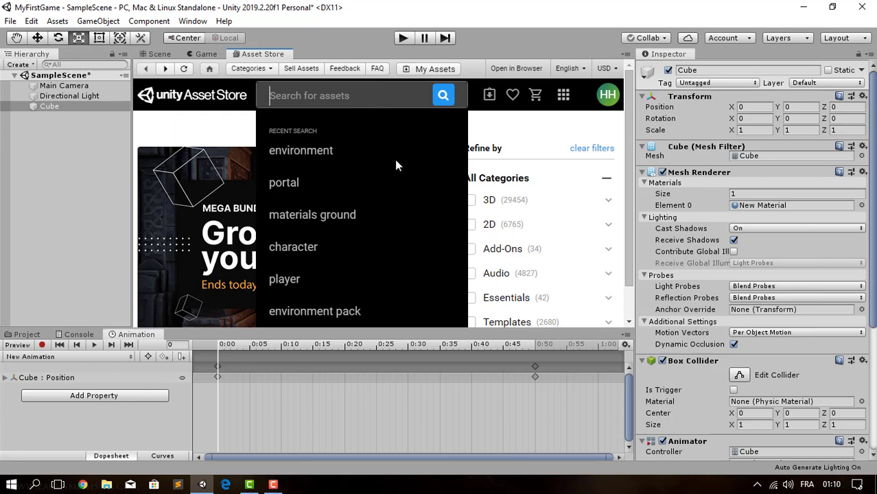
left_click(387, 309)
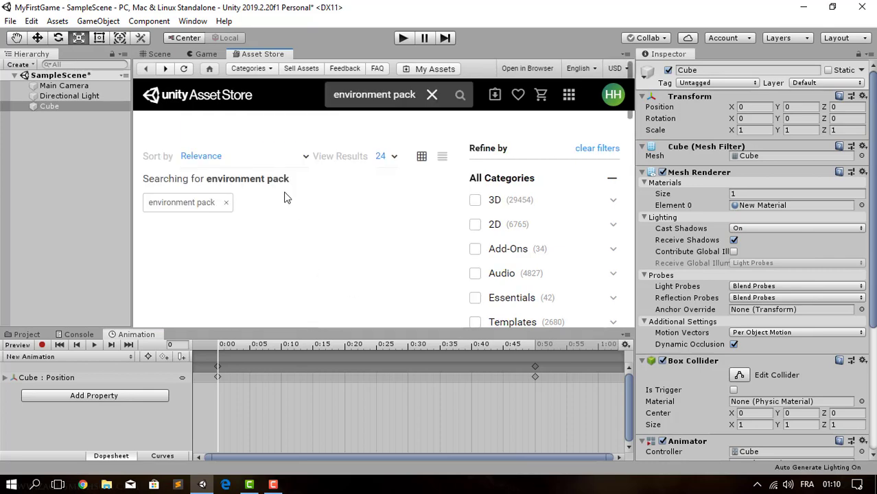
scroll(287, 198, "down", 4)
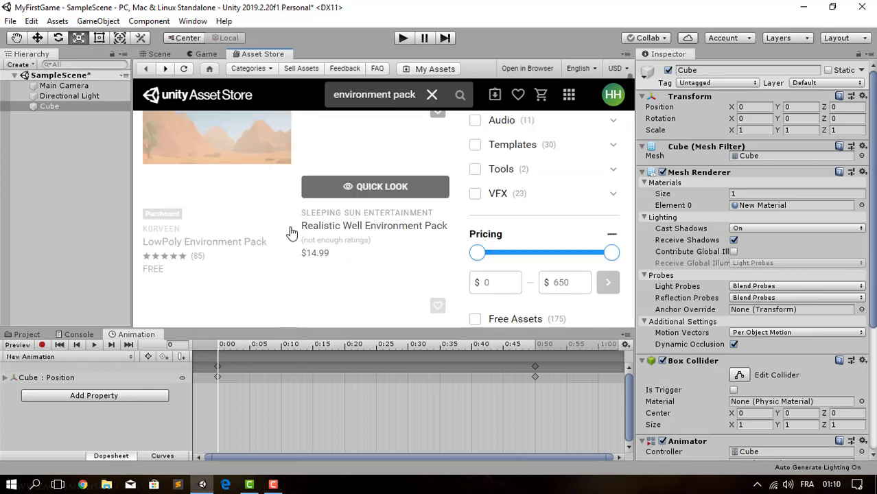
scroll(295, 197, "down", 4)
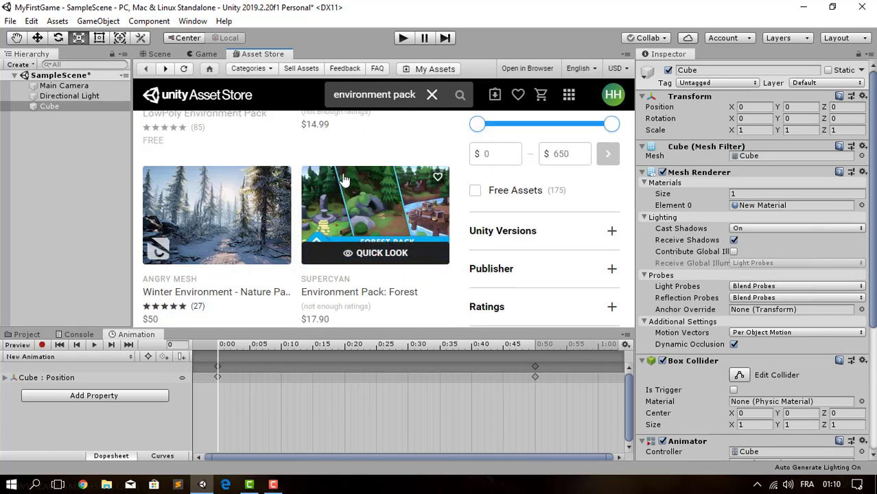
scroll(344, 179, "down", 3)
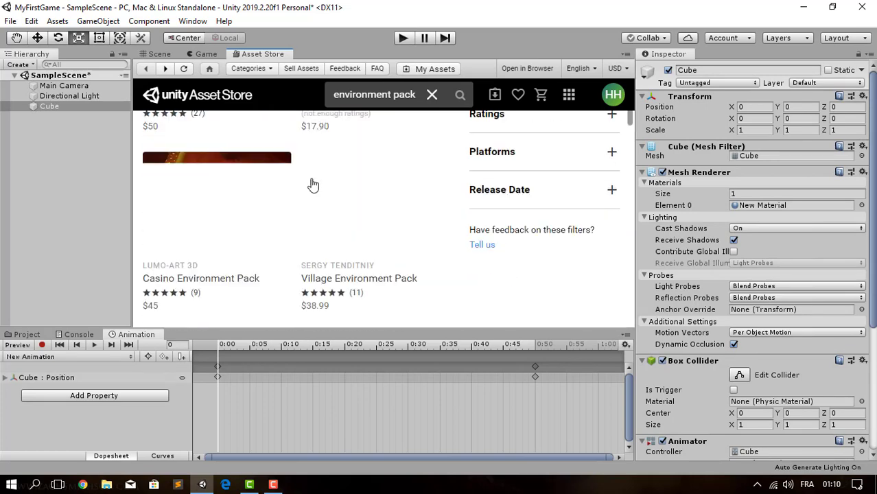
scroll(313, 185, "down", 1)
scroll(385, 243, "up", 8)
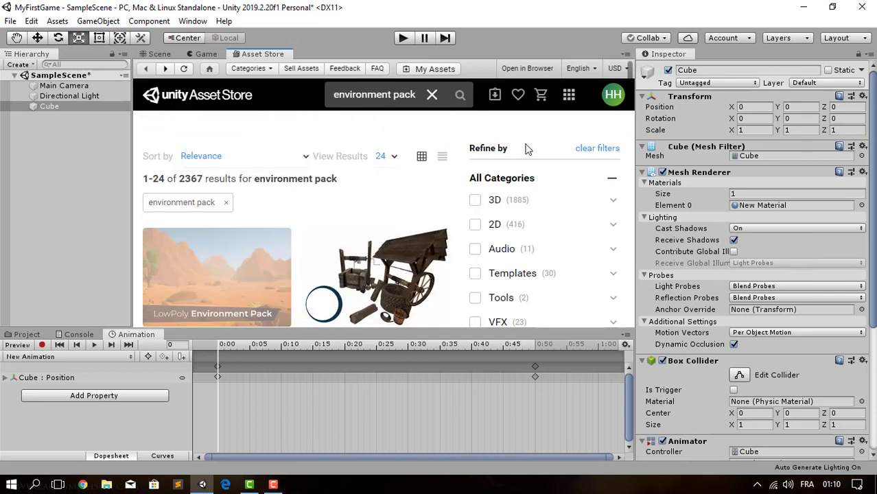
Step: Review the available search filters and limit the environment pack results to free assets
scroll(527, 164, "down", 8)
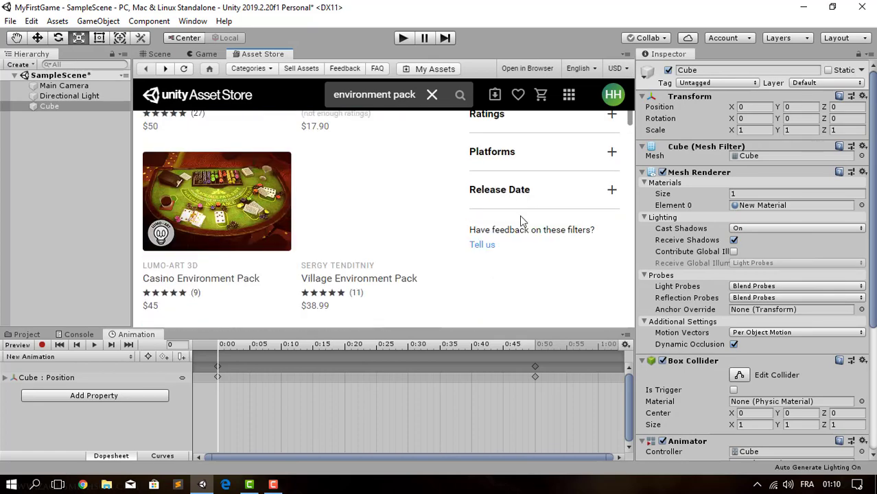
scroll(520, 219, "up", 8)
scroll(435, 175, "down", 6)
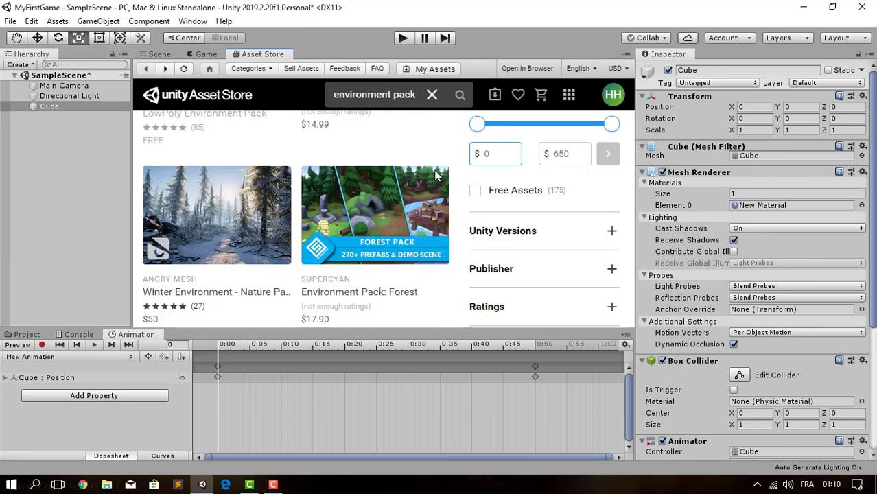
scroll(435, 175, "up", 6)
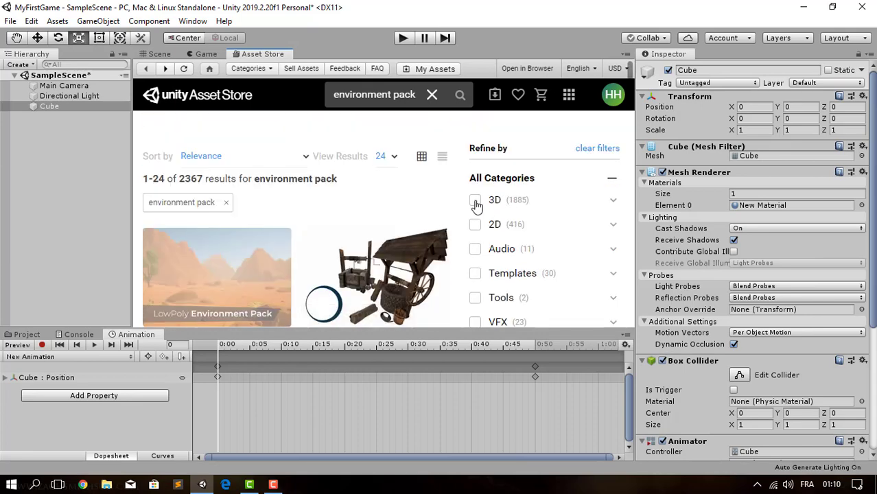
scroll(302, 212, "down", 2)
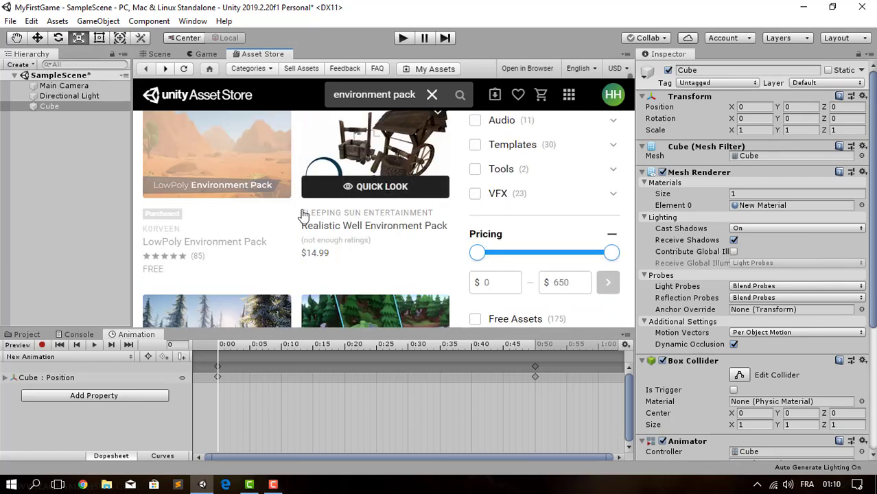
scroll(481, 220, "down", 1)
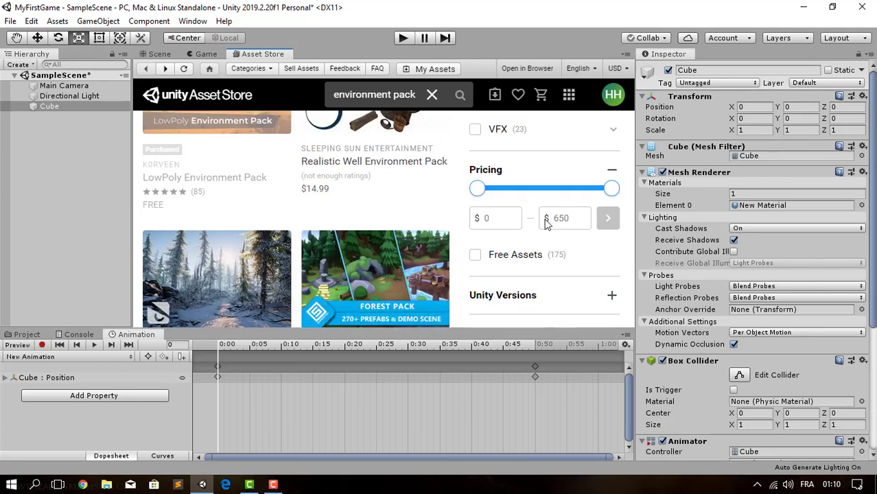
left_click(476, 255)
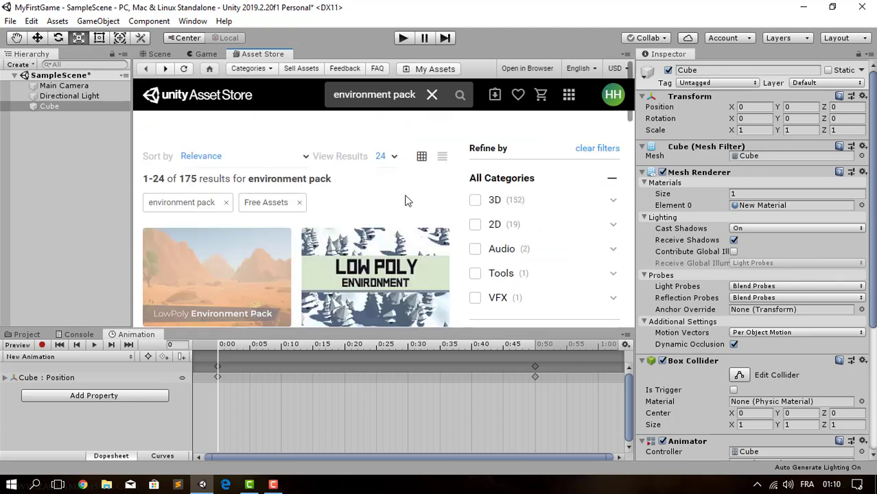
Step: Examine the free environment packs in the filtered results, comparing their previews and ratings
scroll(405, 199, "down", 2)
scroll(370, 199, "down", 3)
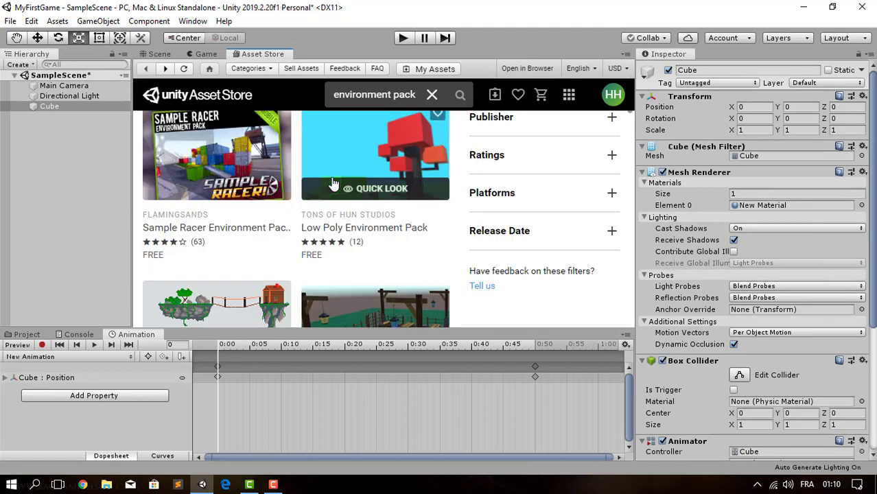
scroll(333, 184, "down", 2)
scroll(205, 164, "down", 3)
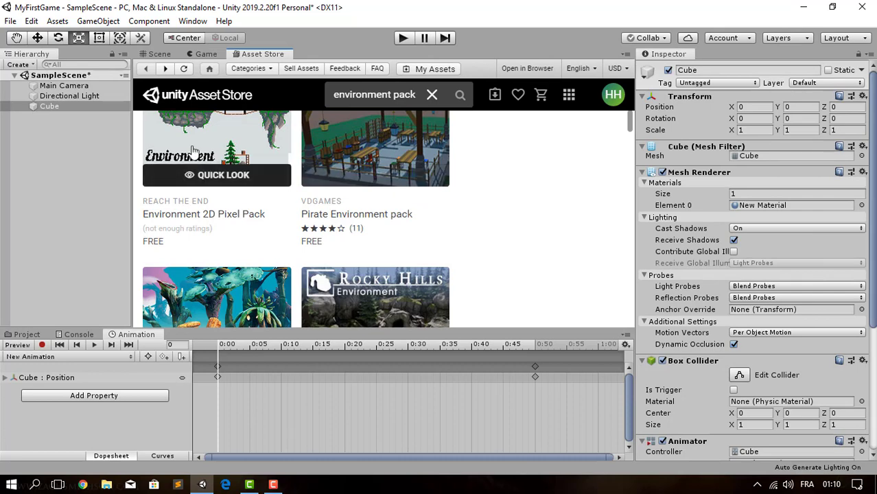
scroll(294, 176, "down", 1)
scroll(222, 179, "down", 1)
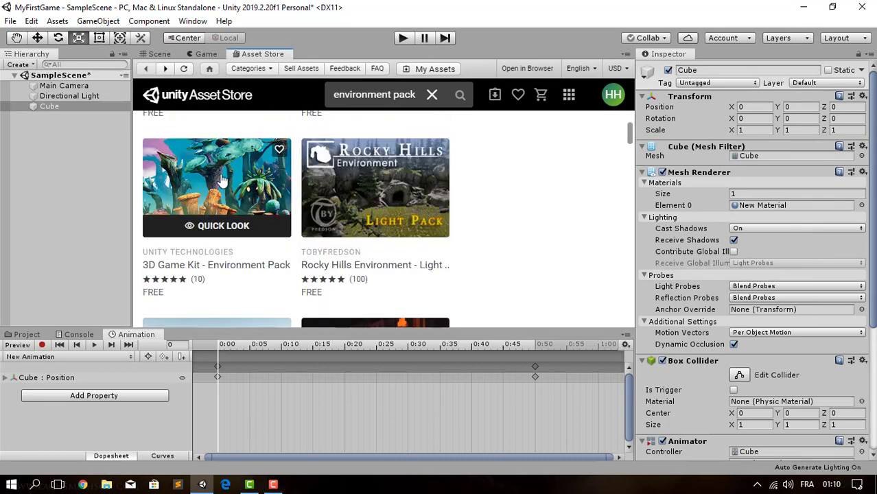
scroll(221, 180, "down", 3)
scroll(410, 202, "up", 5)
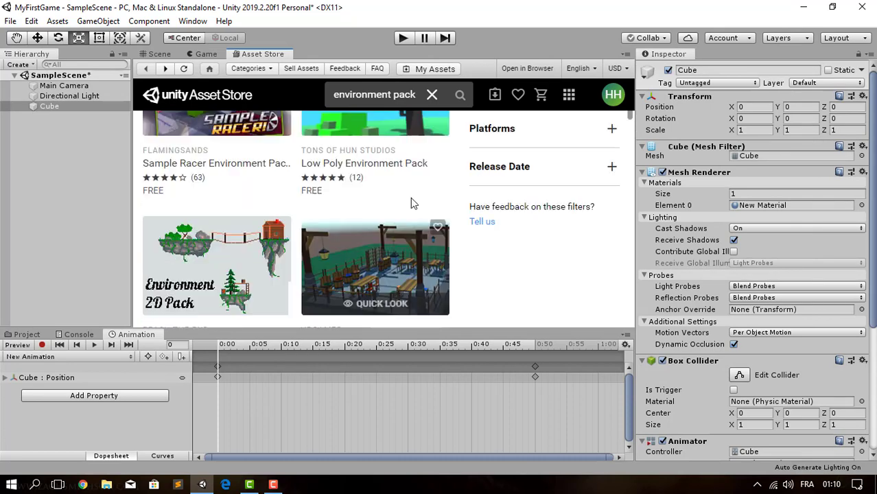
scroll(412, 203, "up", 3)
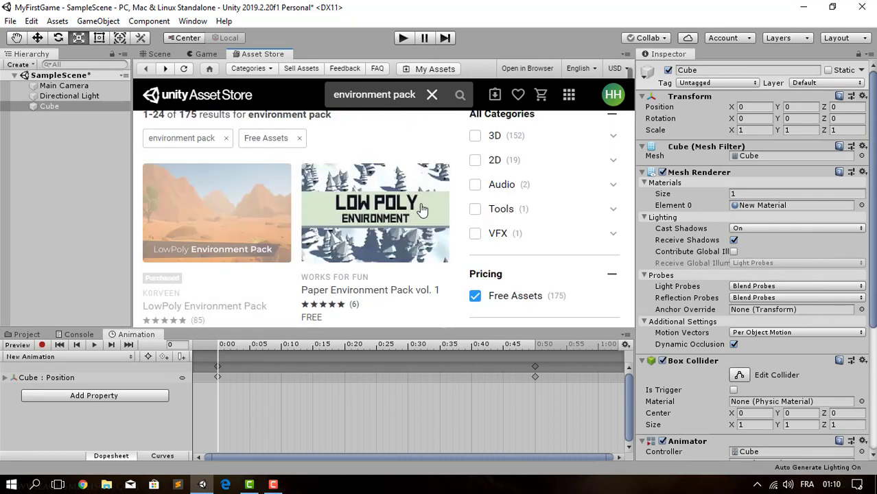
Step: Open the LowPoly Environment Pack page and import the package with all its files into the project
left_click(228, 201)
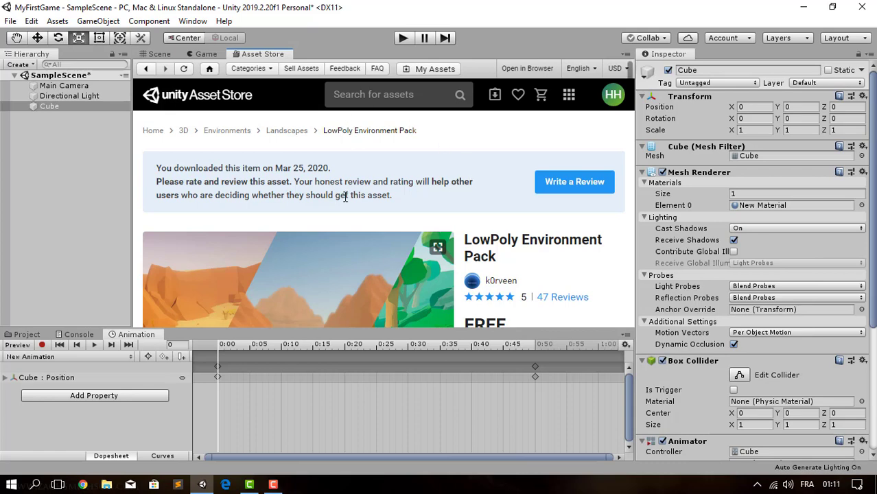
scroll(436, 152, "down", 1)
scroll(374, 178, "down", 1)
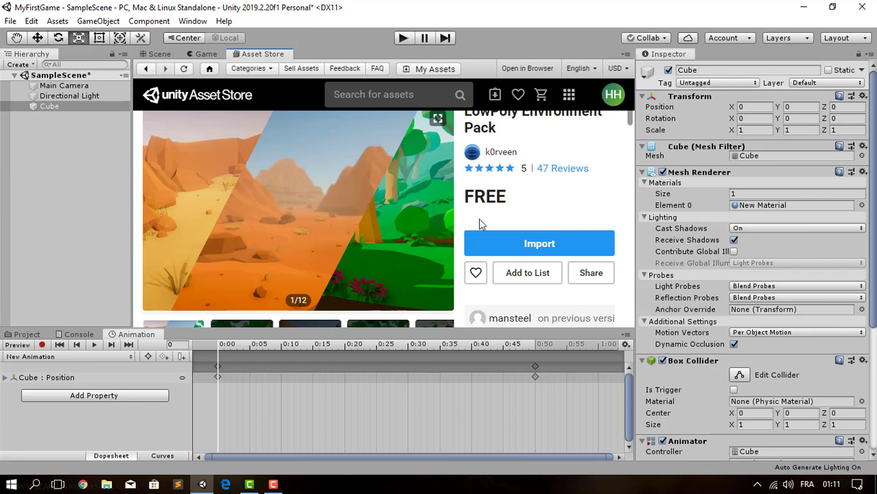
left_click(536, 252)
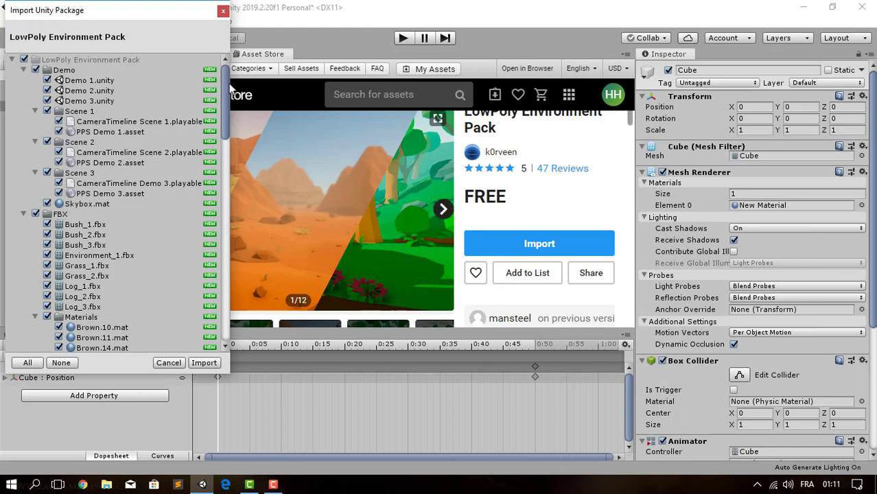
left_click_drag(225, 83, 216, 67)
left_click(198, 362)
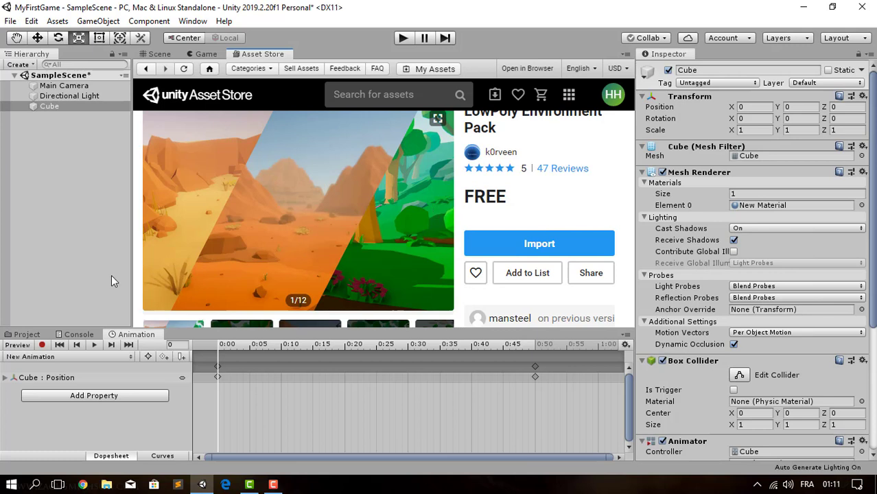
Step: Show the project's assets, open the imported LowPoly Environment Pack folder, and compare it with the store page
left_click(22, 335)
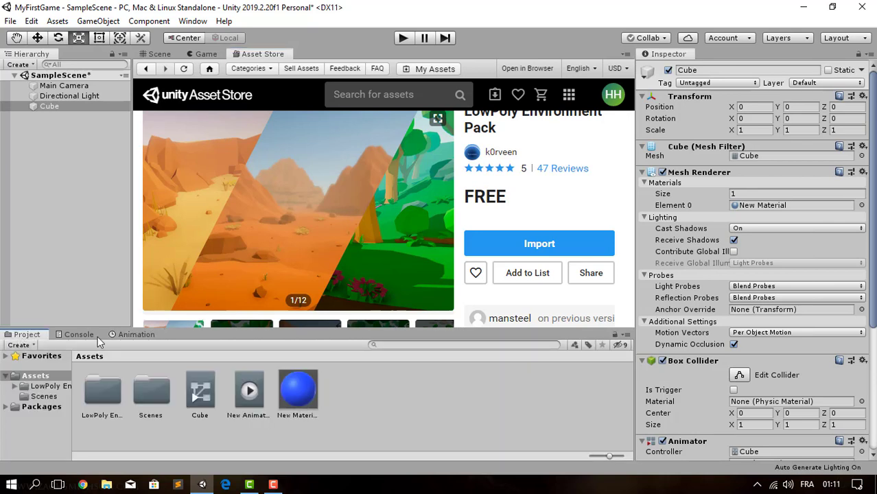
left_click(100, 396)
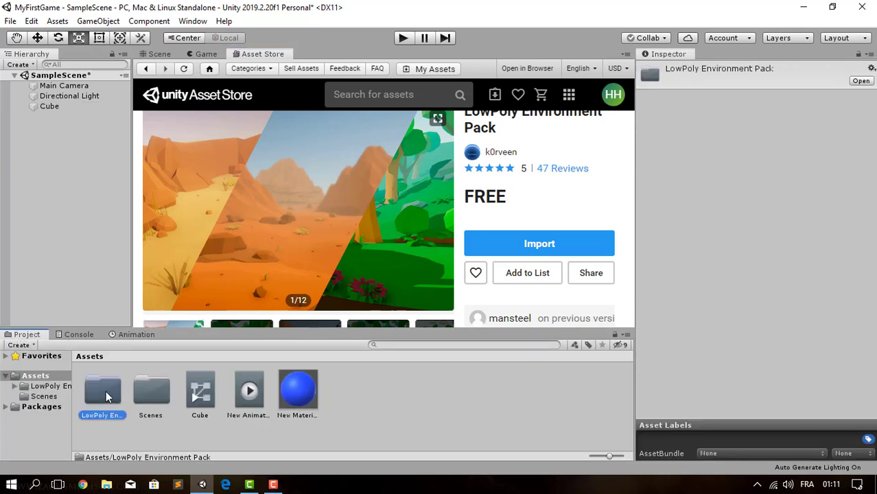
scroll(490, 233, "up", 2)
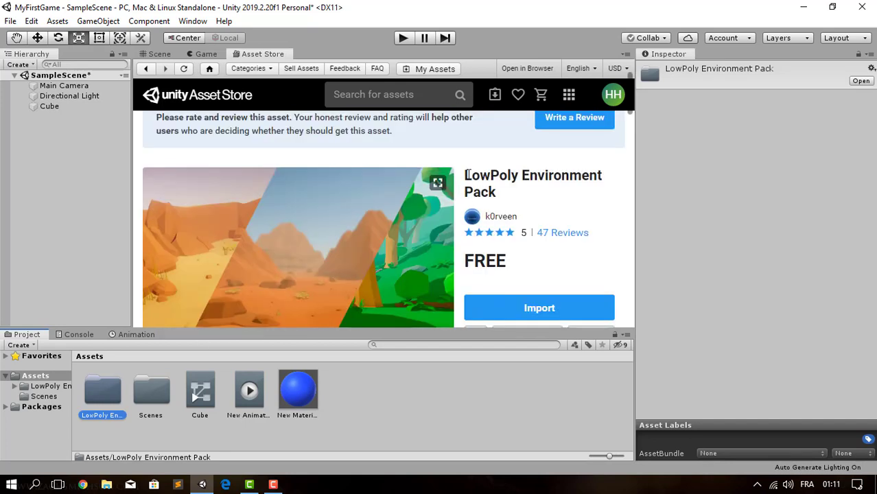
double_click(113, 384)
scroll(264, 246, "down", 5)
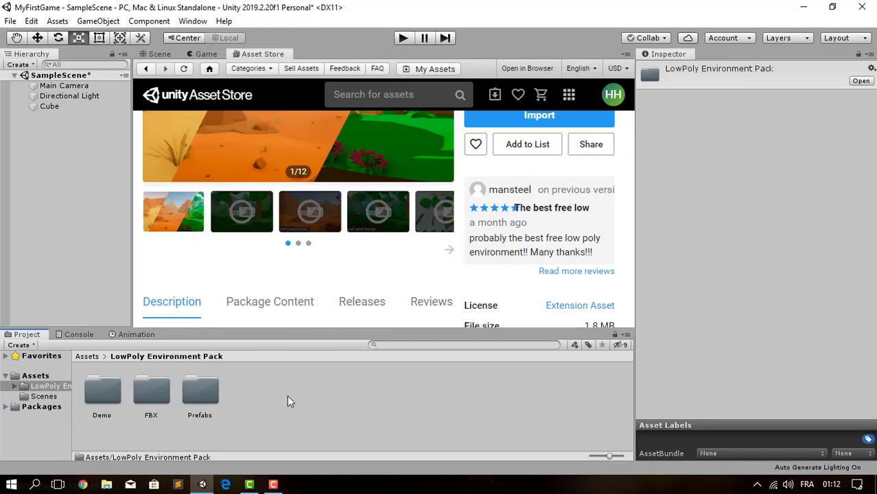
scroll(383, 185, "up", 5)
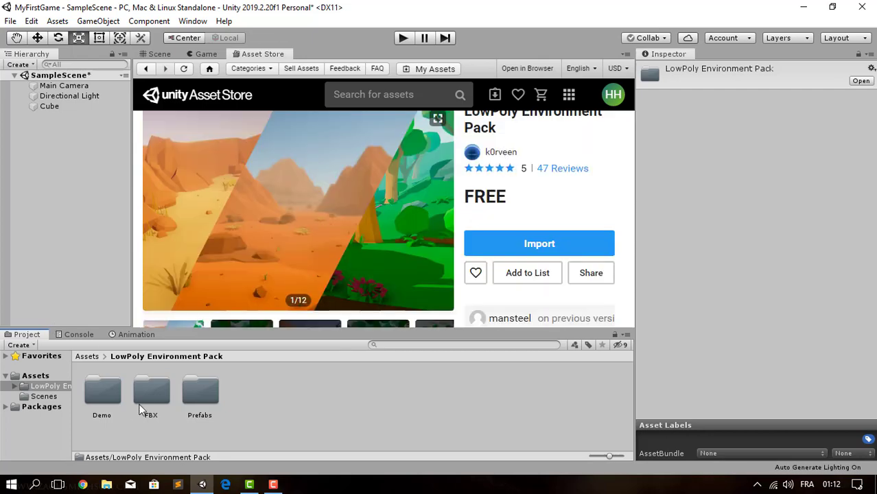
Step: Open the pack's Prefabs folder and enlarge the project area vertically to show more of the prefabs
double_click(195, 391)
scroll(278, 407, "down", 2)
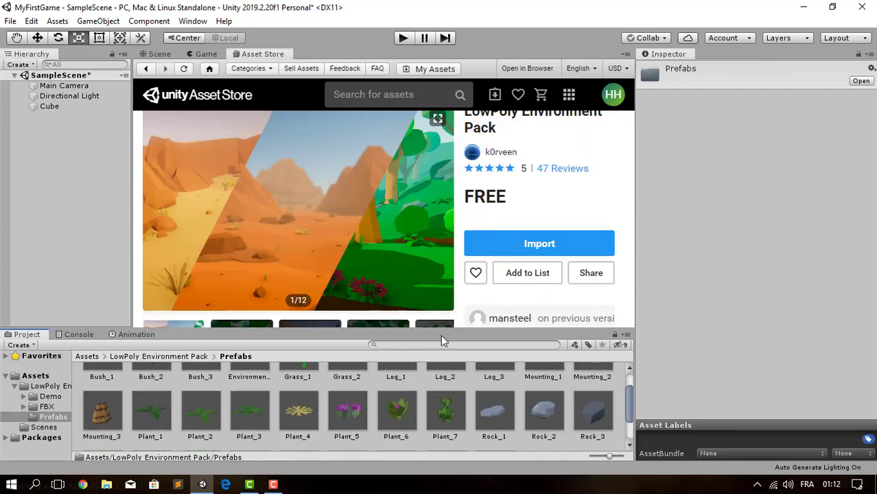
left_click_drag(454, 329, 453, 250)
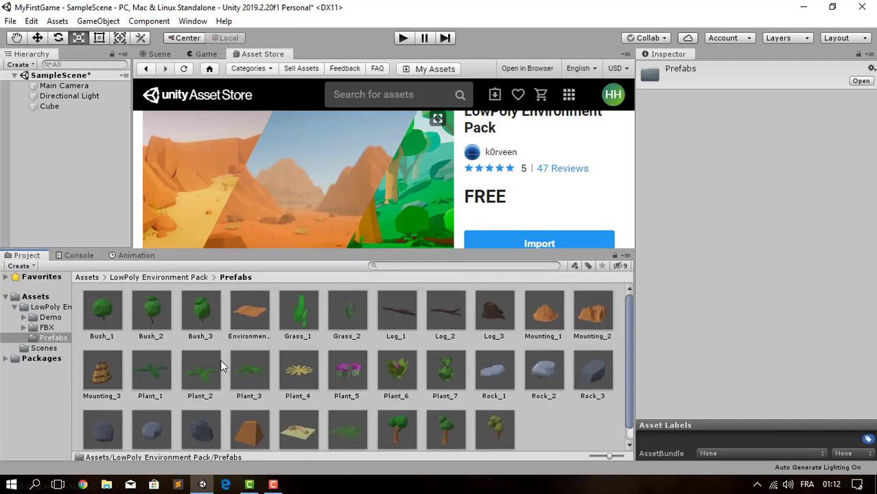
Step: Open the pack's Demo folder, look inside its Scene 1 subfolder, and go back to Demo
left_click(148, 278)
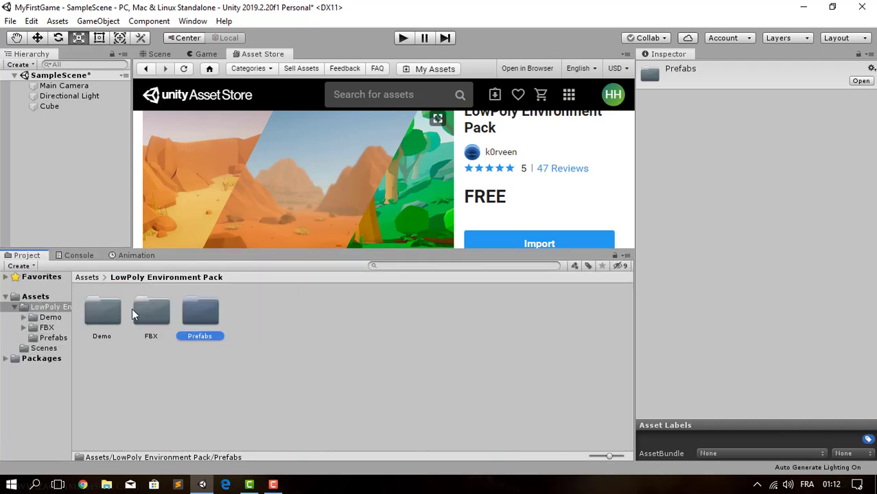
double_click(103, 313)
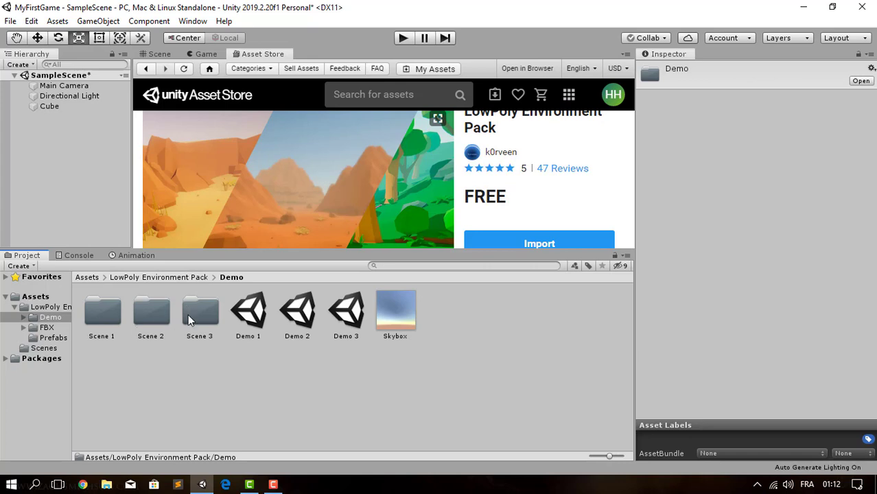
double_click(89, 317)
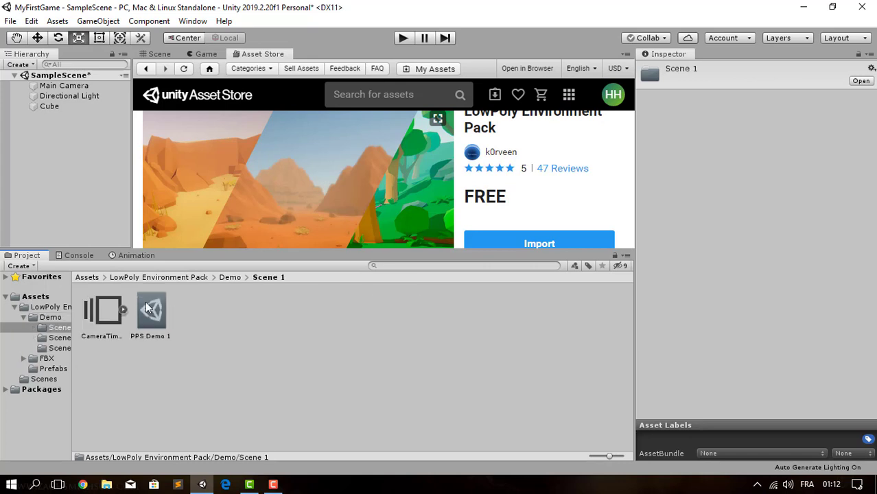
left_click(224, 277)
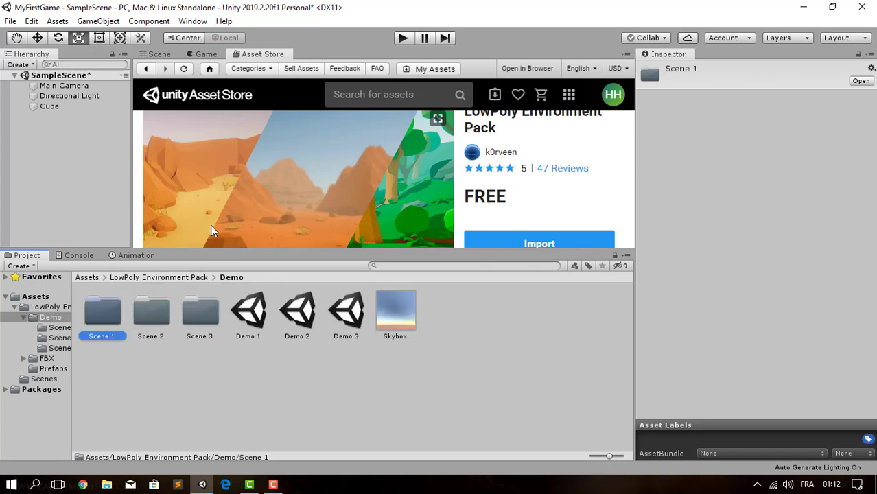
Step: Switch to the Scene view and open the Demo 1 scene, saving the changes made to SampleScene
left_click(160, 54)
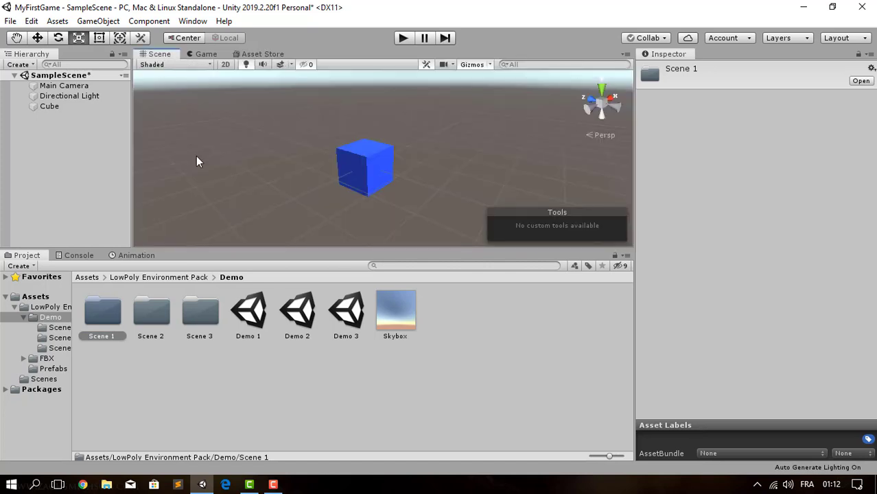
double_click(251, 313)
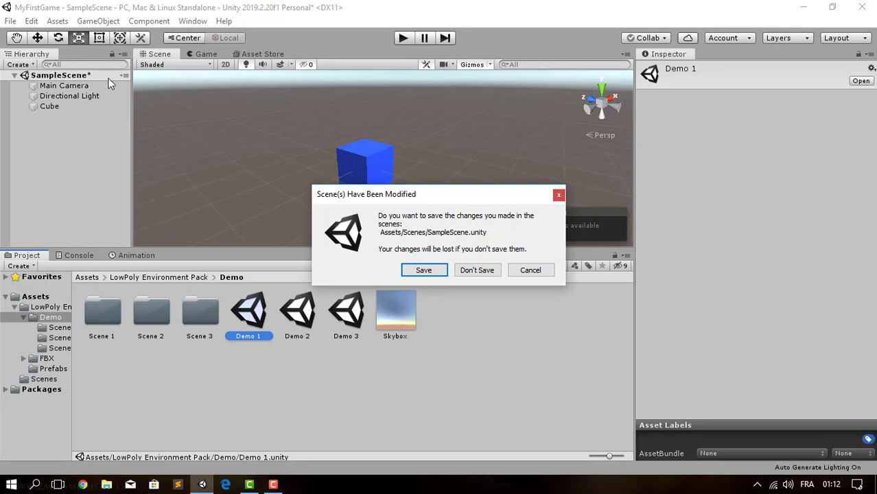
left_click(432, 273)
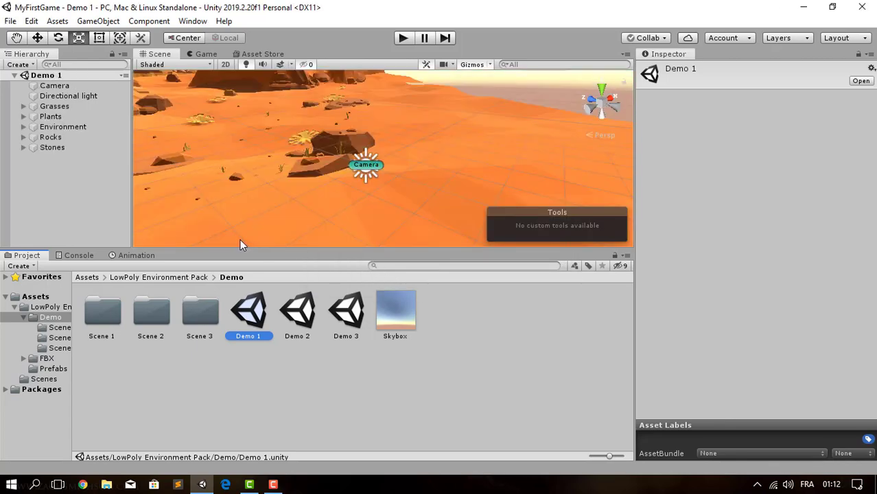
Step: Look over the Demo 1 desert terrain, and open the Demo 2 scene to view its sandy terrain up close
scroll(340, 190, "down", 8)
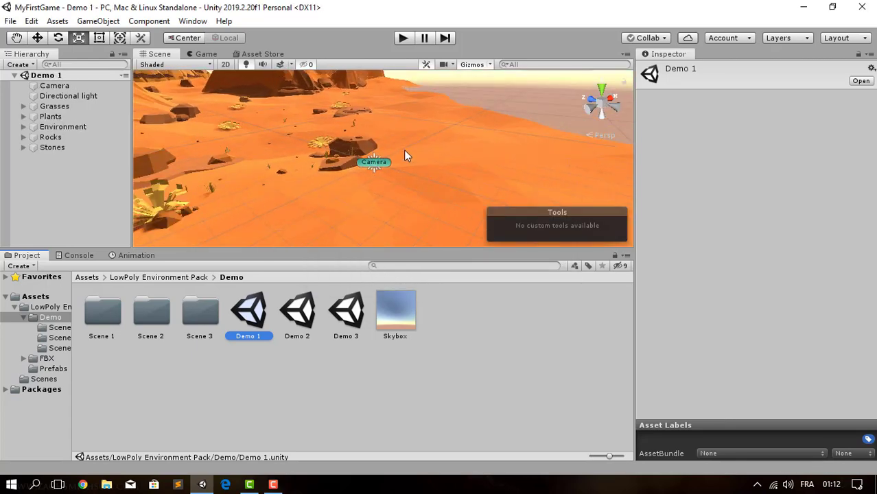
left_click_drag(412, 158, 287, 204, "alt")
scroll(368, 153, "down", 3)
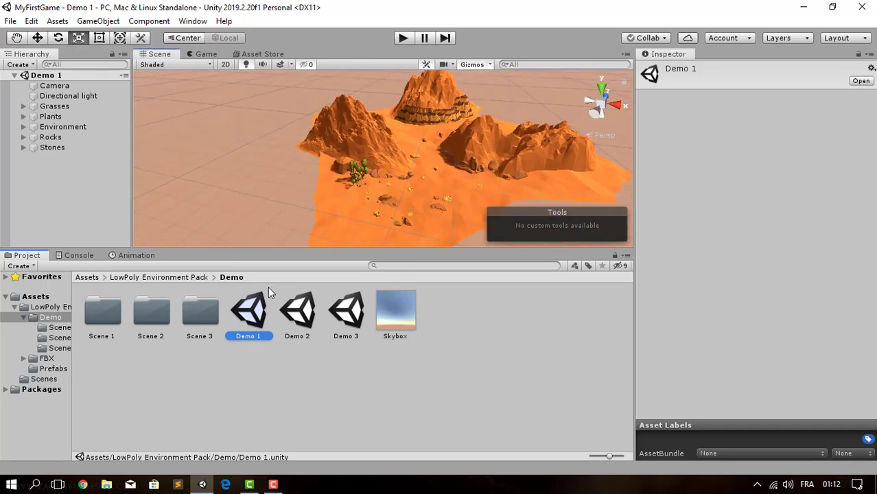
double_click(307, 312)
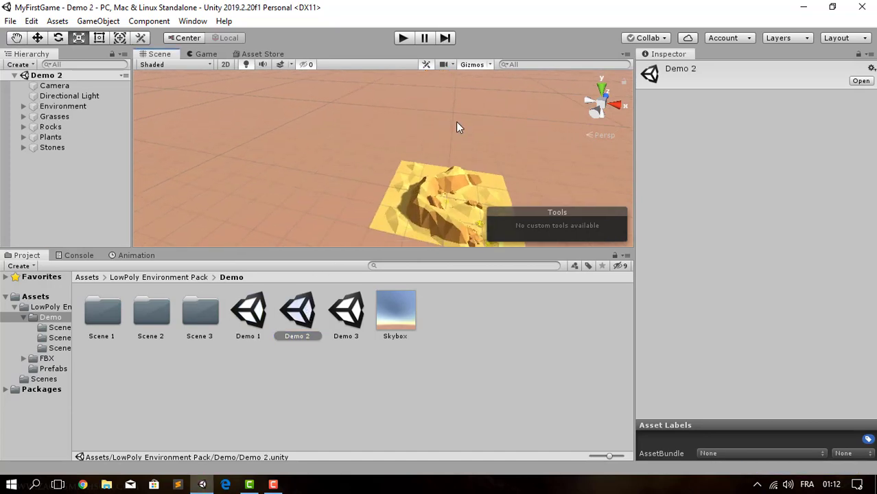
scroll(449, 214, "up", 5)
middle_click_drag(447, 211, 162, 71)
Step: Open the Demo 3 scene and examine its forested terrain from several angles and distances
double_click(333, 320)
scroll(365, 133, "down", 3)
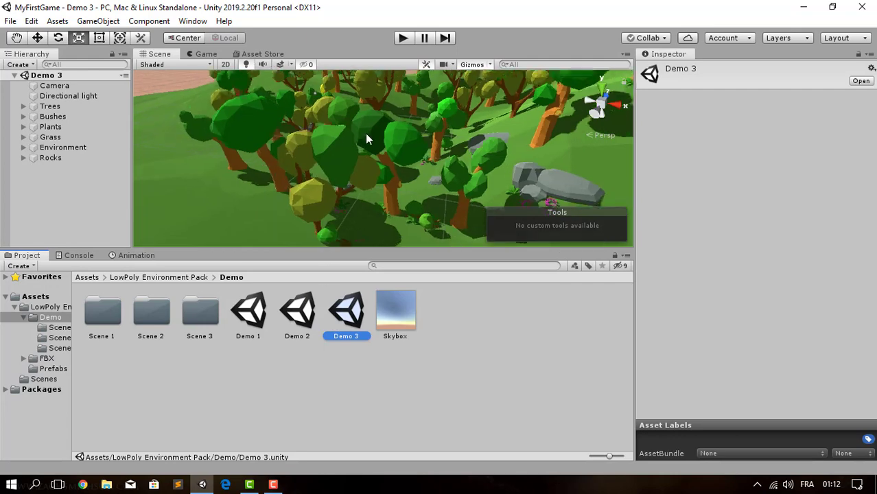
scroll(366, 135, "down", 4)
right_click_drag(366, 134, 297, 121)
scroll(413, 116, "up", 2)
middle_click_drag(413, 117, 425, 142)
scroll(257, 148, "down", 3)
right_click_drag(313, 168, 425, 178)
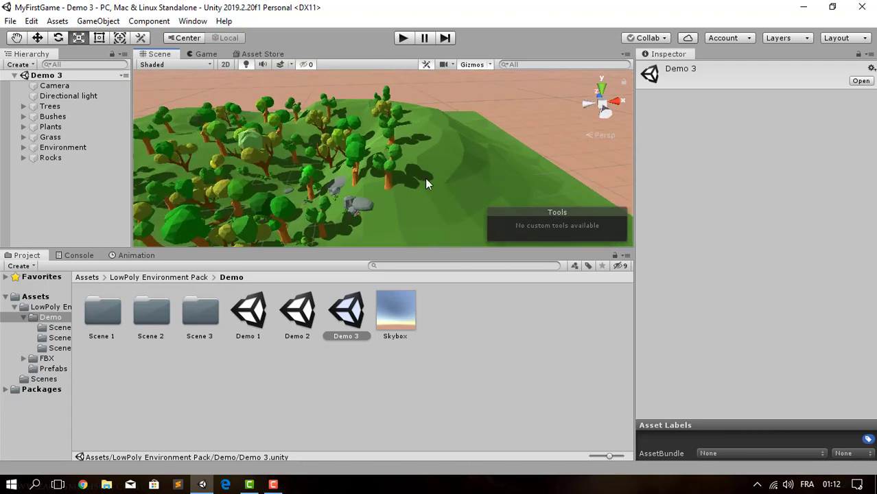
middle_click_drag(325, 175, 433, 177)
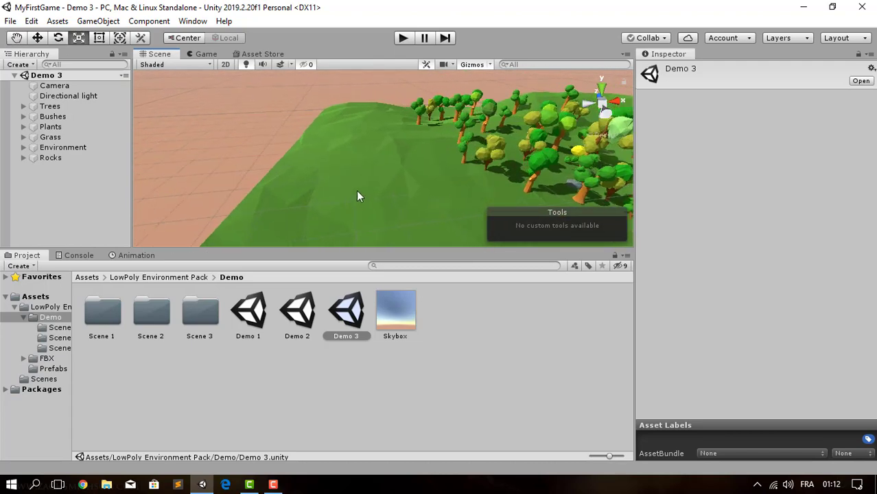
right_click_drag(356, 190, 435, 168)
middle_click_drag(435, 168, 314, 183)
right_click_drag(446, 136, 343, 139)
scroll(455, 130, "up", 3)
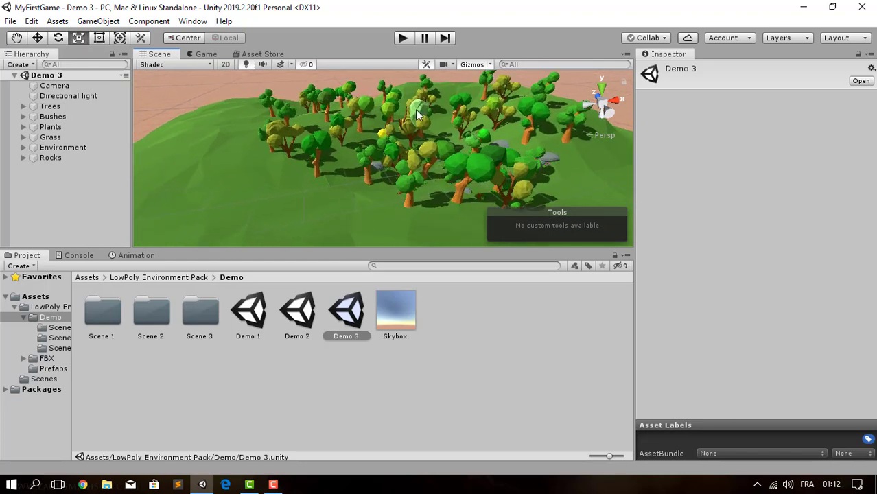
scroll(415, 109, "down", 3)
Step: Select the Trees group and frame it in the view, and open the environment pack's Prefabs folder
left_click(69, 150)
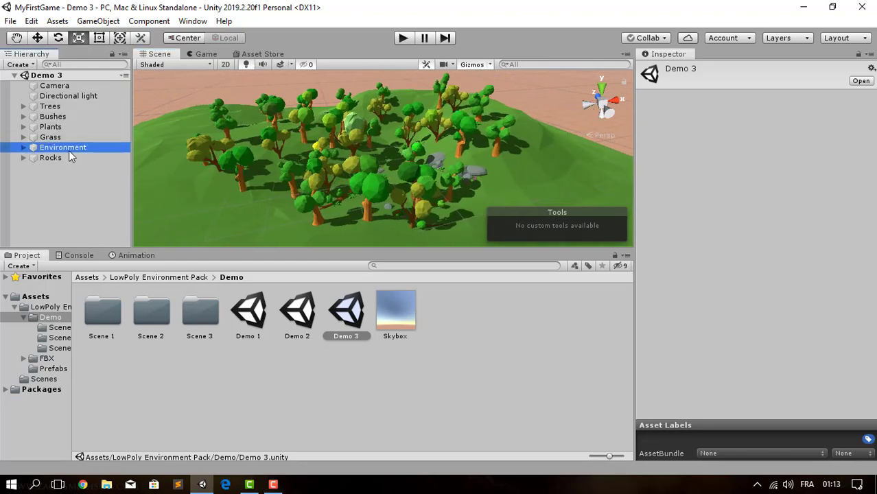
double_click(55, 108)
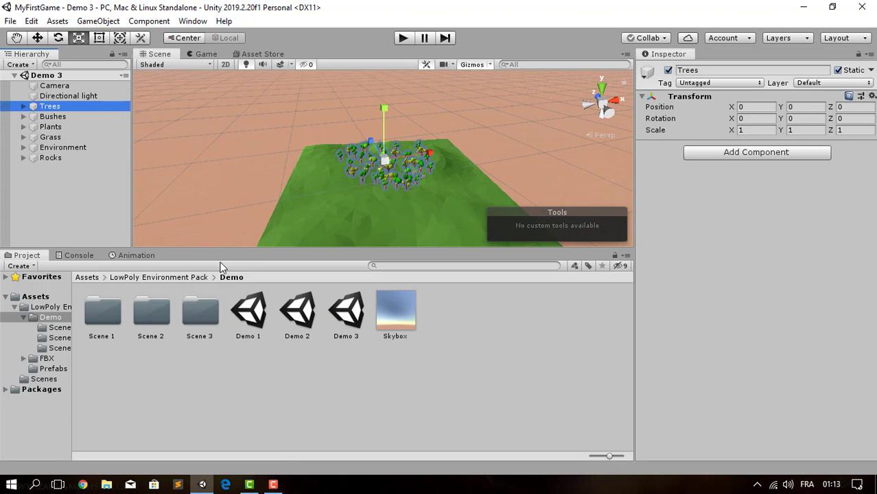
left_click(165, 277)
double_click(203, 312)
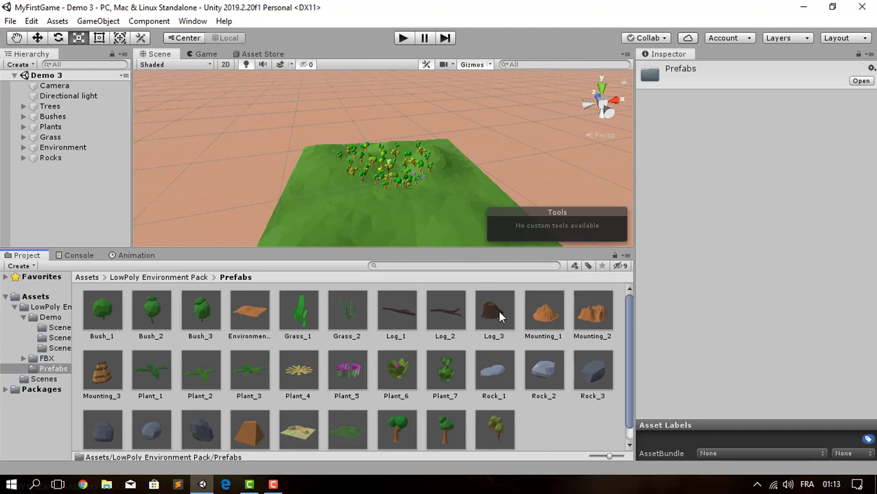
Step: Try placing the Bush_1 prefab on the open grass beside the trees, and undo the placement
scroll(438, 140, "up", 5)
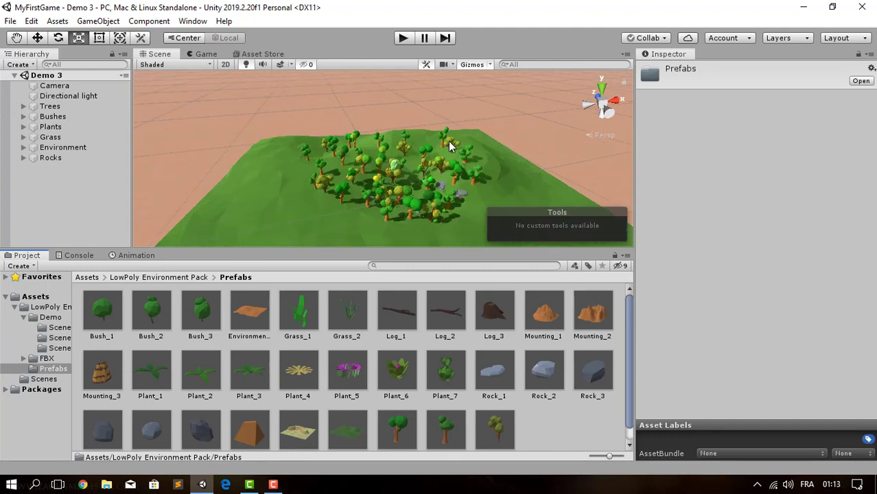
left_click_drag(103, 314, 298, 218)
scroll(301, 226, "up", 5)
key("f")
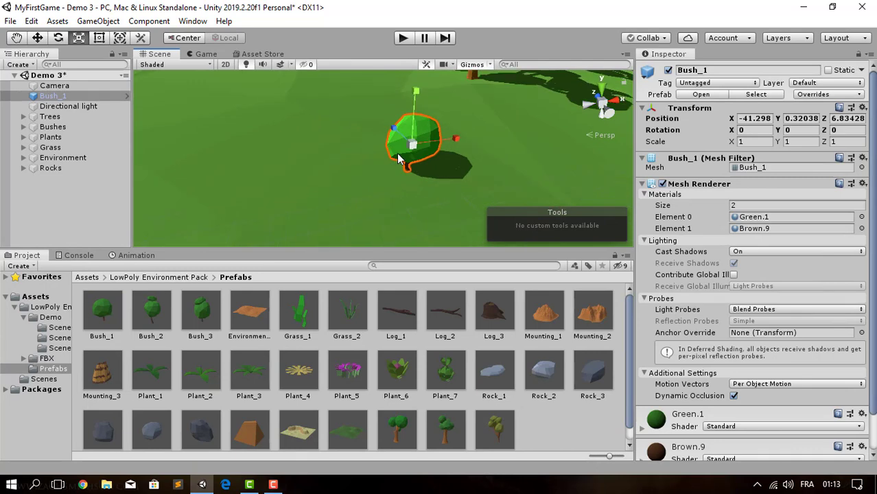
key("ctrl+z")
scroll(275, 164, "down", 5)
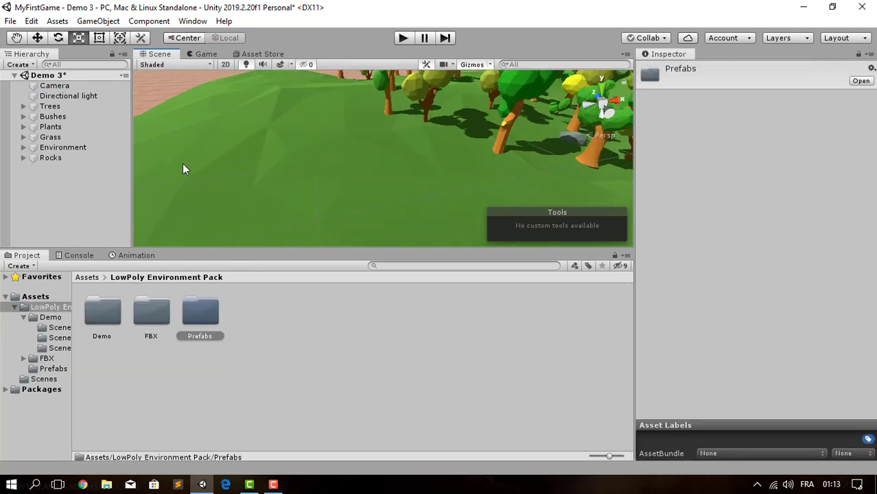
Step: Return to the top-level Assets folder and bring the whole Demo 3 terrain into view
left_click(87, 278)
middle_click_drag(448, 168, 247, 215)
scroll(379, 127, "down", 2)
scroll(379, 126, "down", 5)
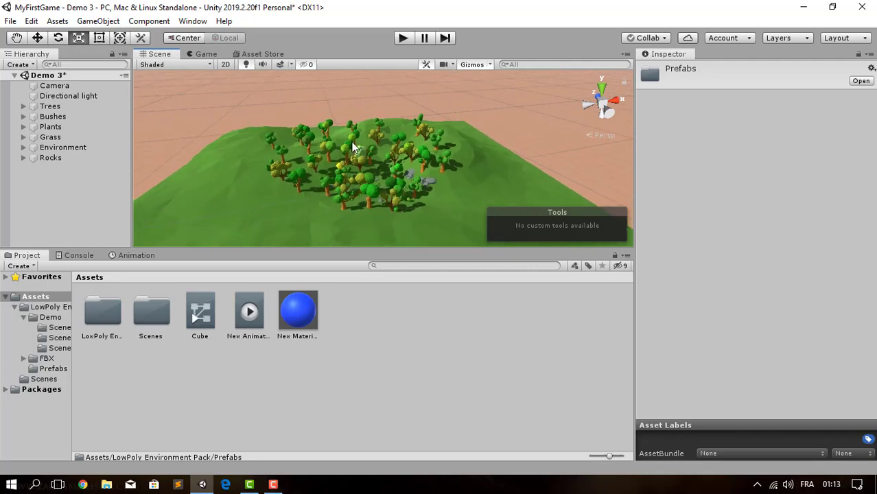
scroll(446, 179, "down", 2)
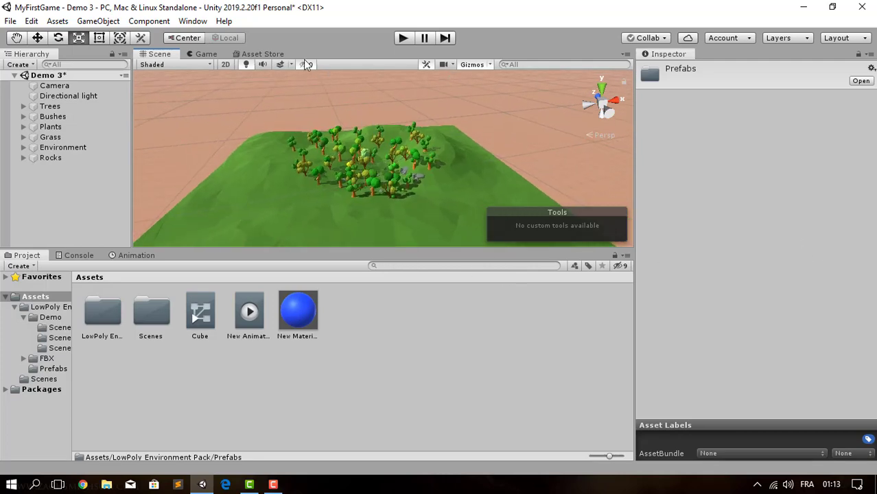
Step: Switch to the Asset Store and search it for "character"
left_click(264, 53)
left_click(370, 97)
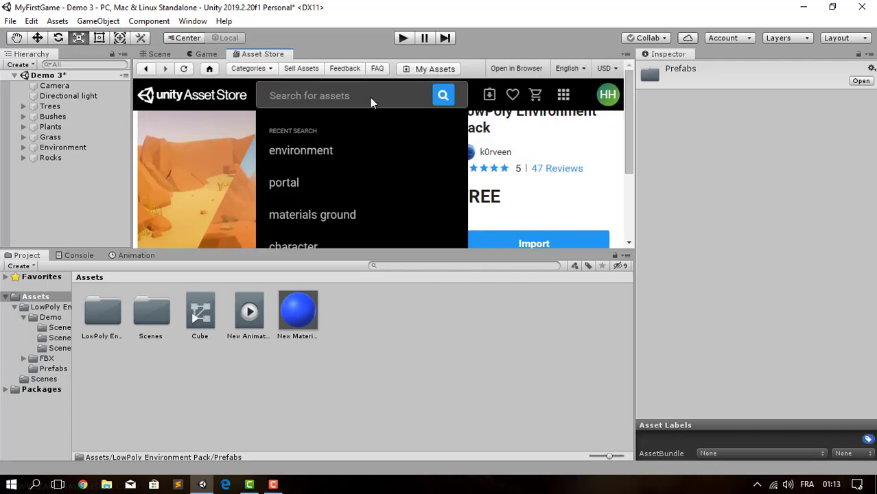
type("cha")
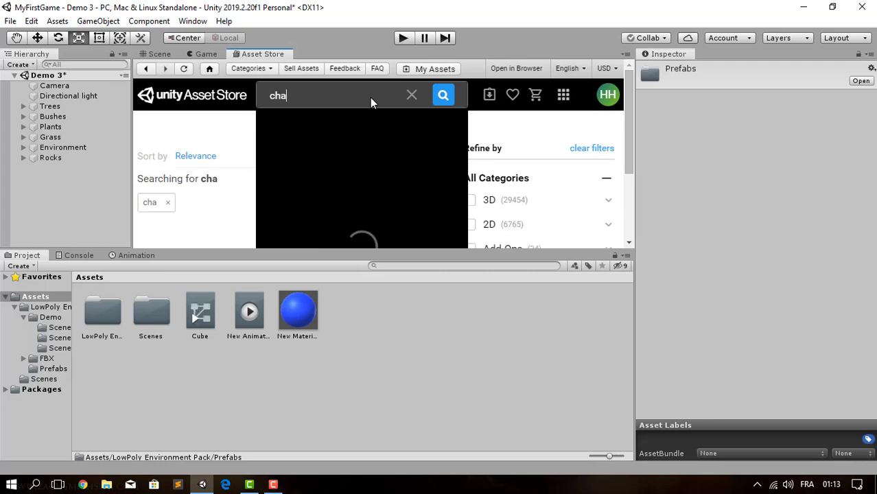
type("ca")
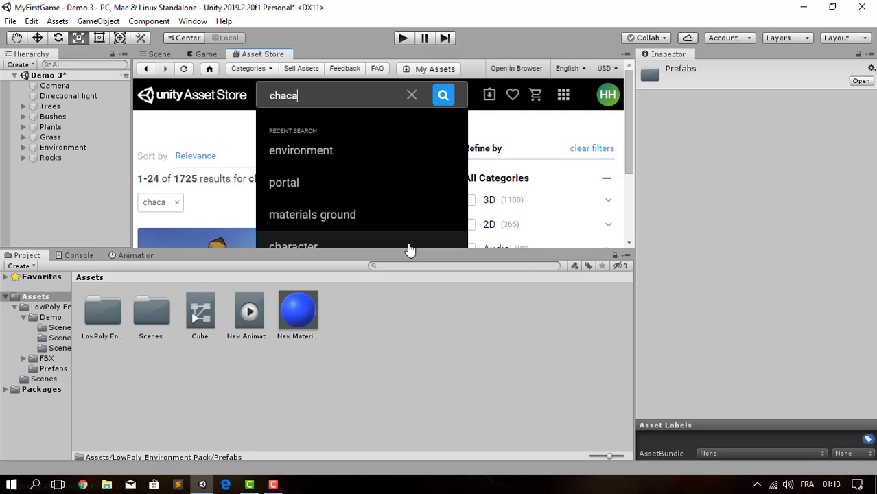
key("BackSpace")
key("BackSpace")
type("racter")
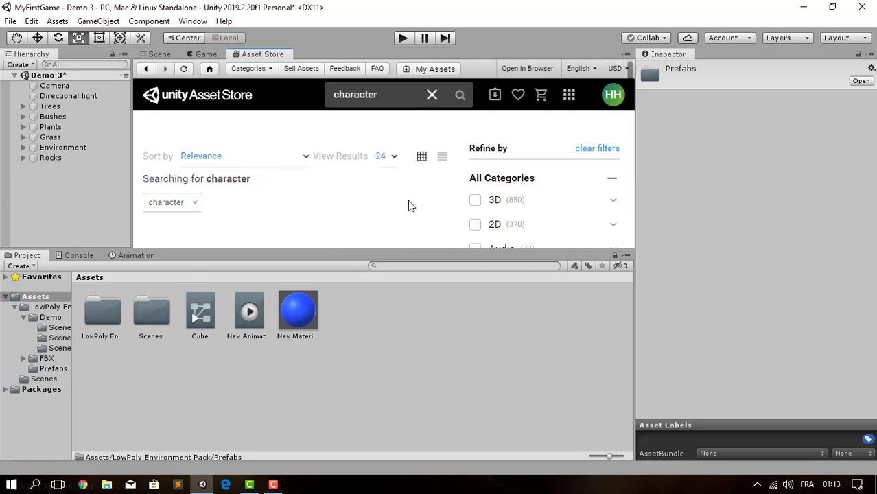
Step: Enlarge the Asset Store area vertically and browse the first character search results
scroll(409, 204, "down", 2)
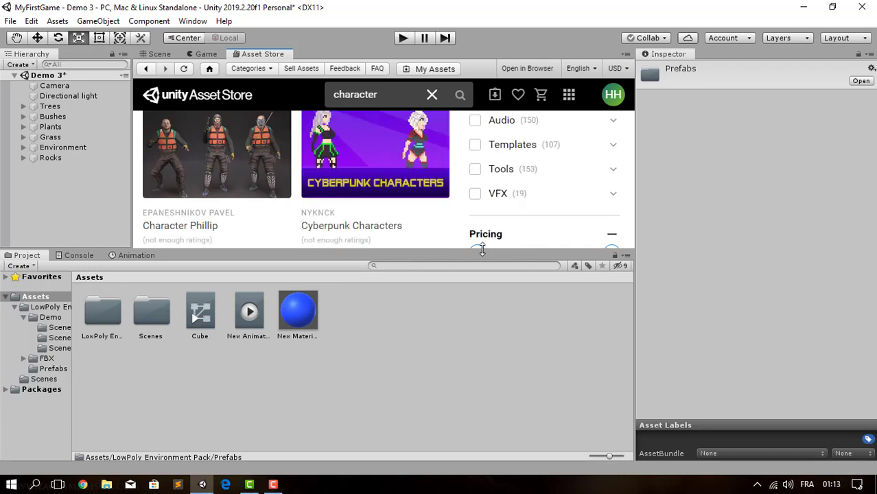
left_click_drag(483, 250, 464, 334)
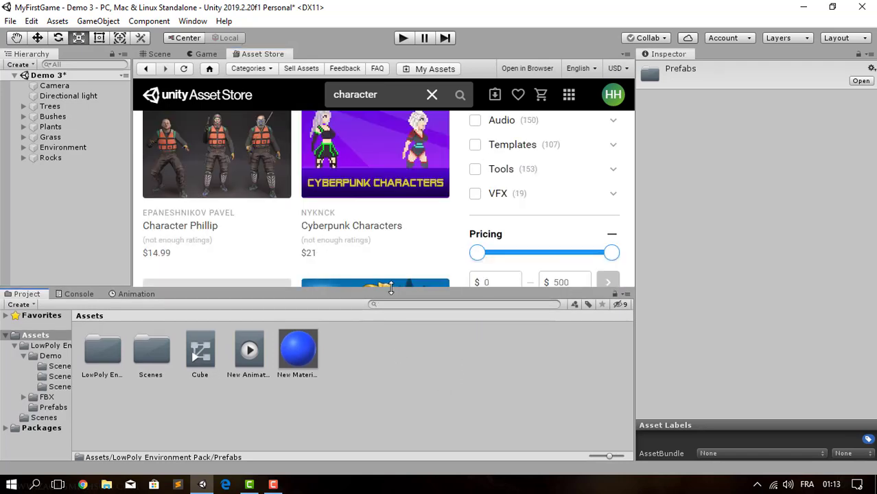
scroll(315, 211, "up", 2)
scroll(326, 201, "down", 1)
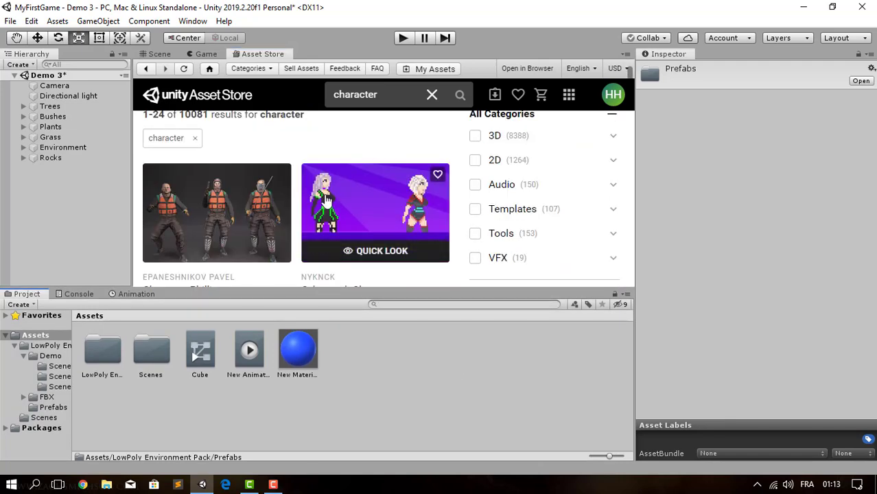
scroll(254, 172, "down", 2)
scroll(261, 195, "down", 1)
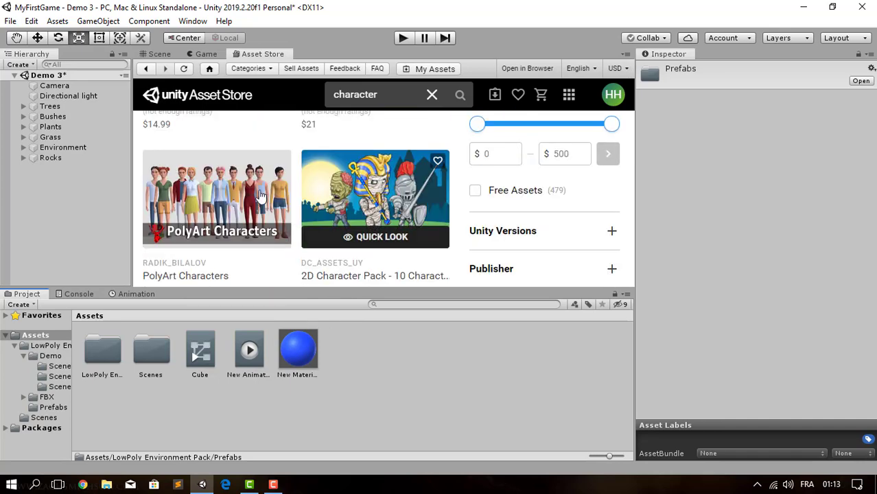
scroll(226, 199, "up", 2)
scroll(343, 192, "down", 2)
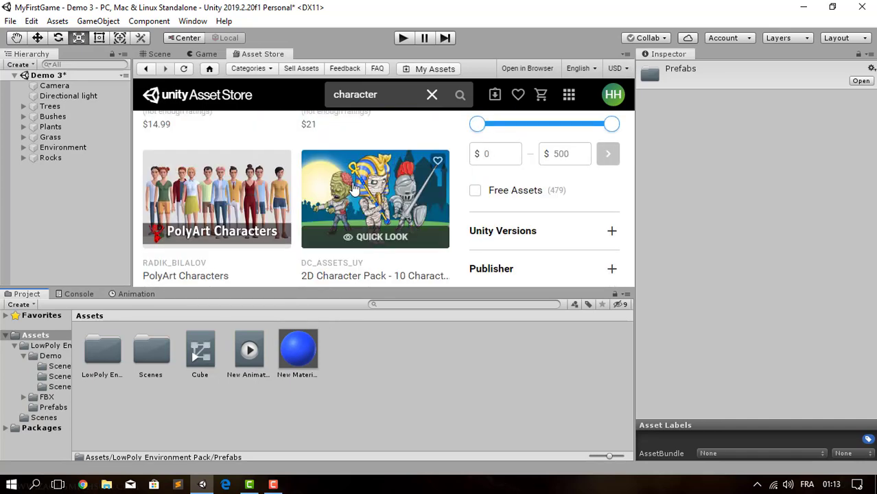
Step: Filter the character search to Free Assets and look through the free characters
left_click(475, 190)
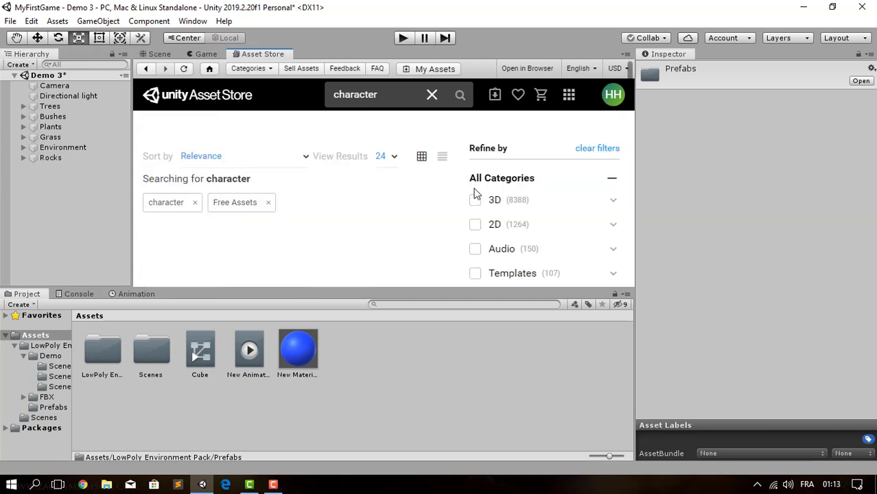
scroll(371, 172, "down", 3)
scroll(325, 177, "down", 3)
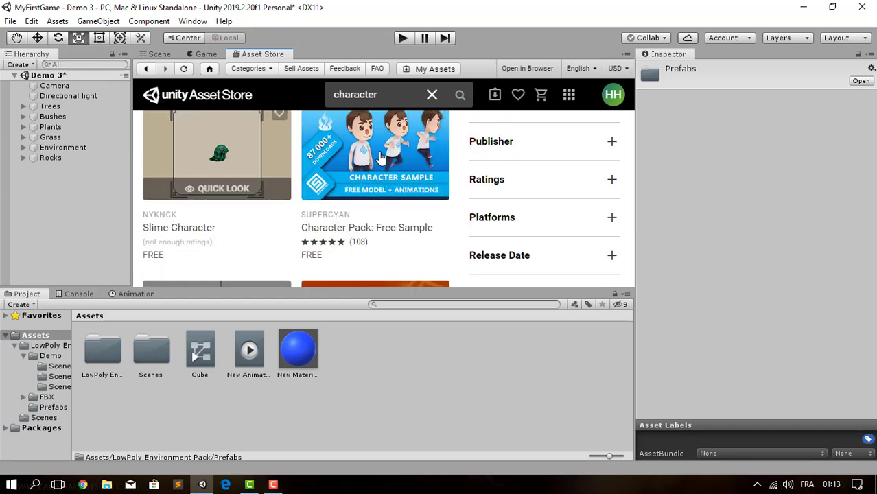
scroll(381, 157, "down", 10)
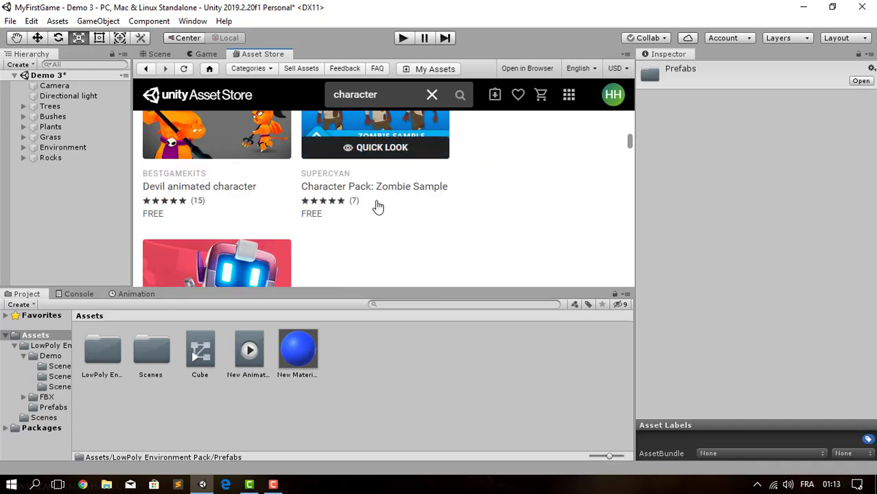
scroll(216, 212, "up", 15)
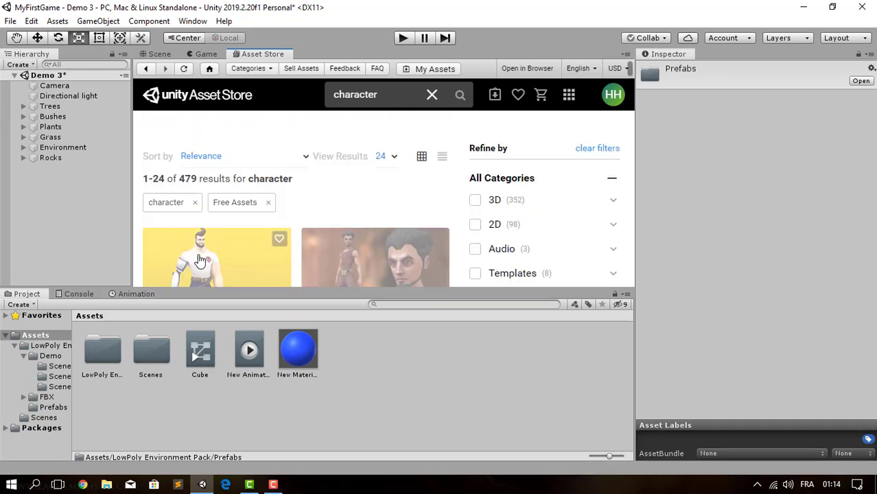
Step: Open the store page of the free Cyborg Character asset and import its complete package into the project
left_click(199, 260)
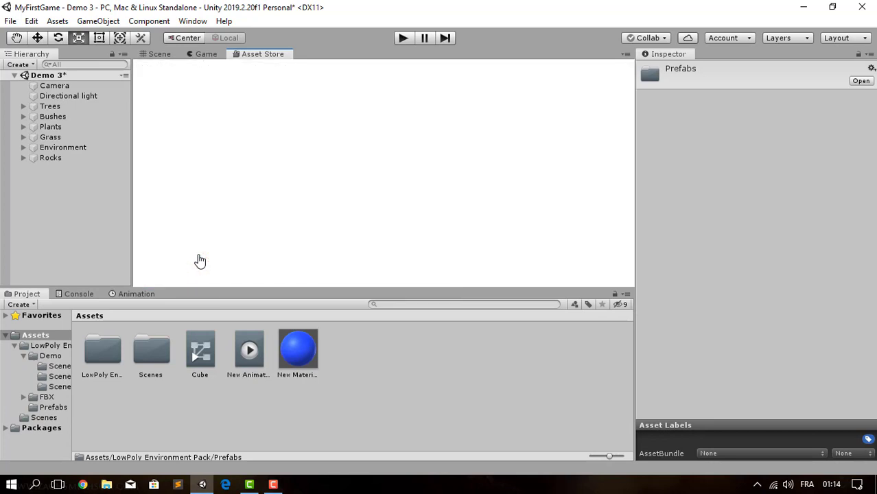
scroll(294, 221, "down", 1)
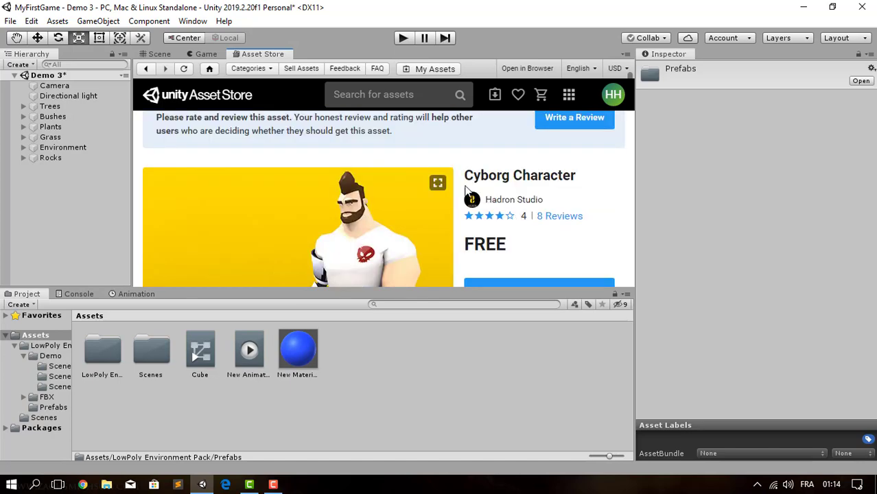
scroll(426, 191, "down", 3)
scroll(296, 211, "up", 2)
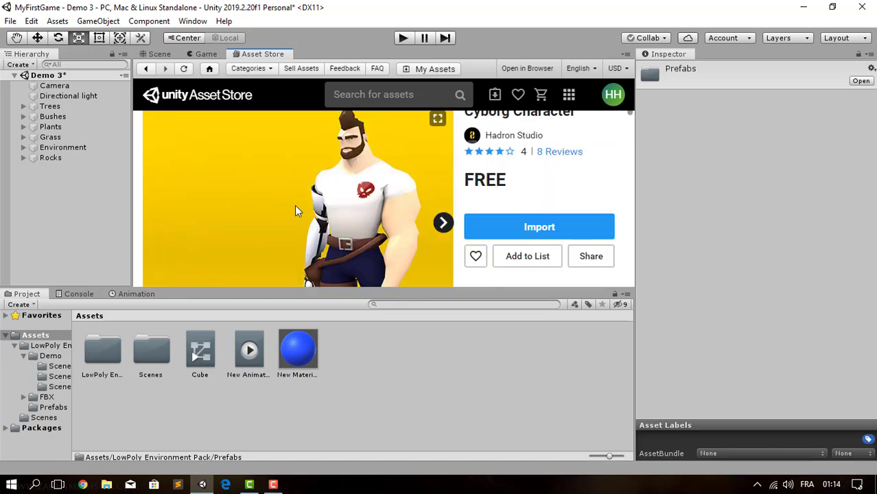
left_click(522, 234)
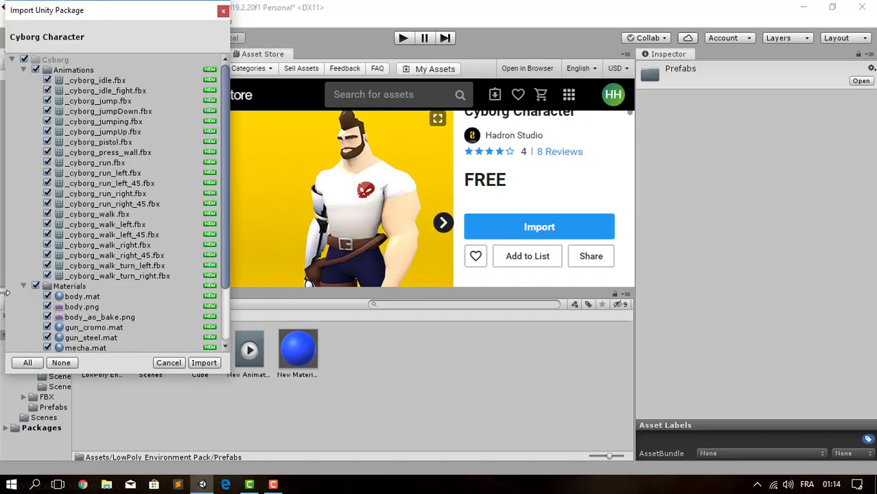
left_click(204, 362)
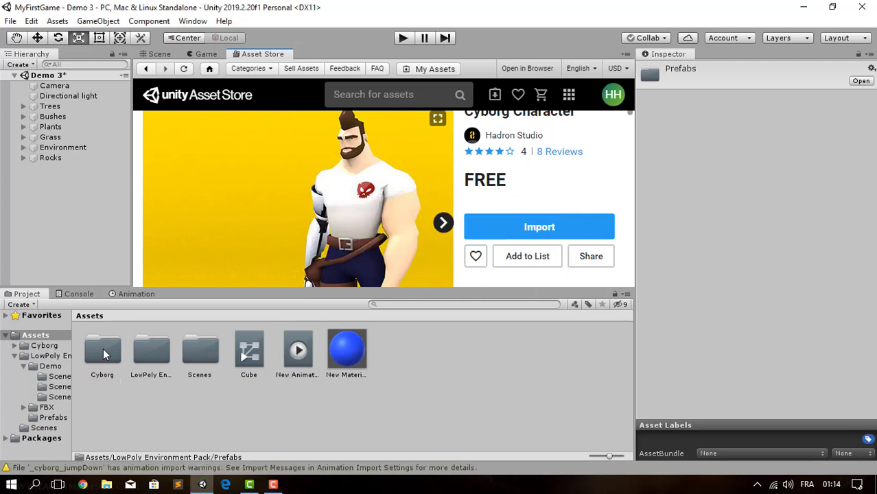
Step: Switch back to the Scene view and open the imported Cyborg folder in the project assets
left_click(104, 352)
left_click(159, 55)
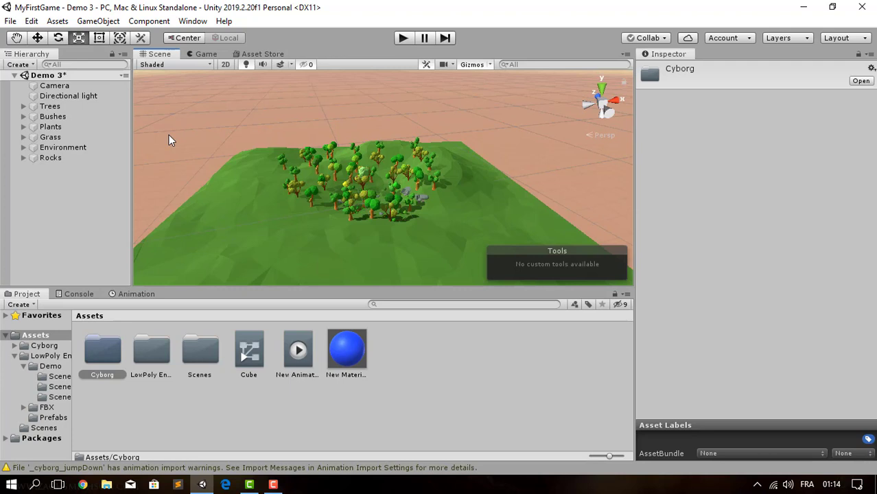
double_click(93, 343)
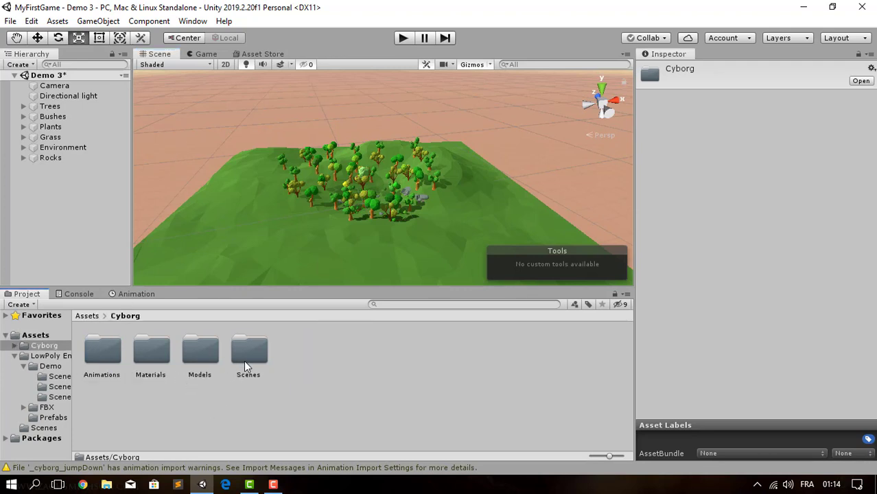
Step: Open the Cyborg Models folder and place the _cyborg_base model beside the trees at about X -28.8, Y -0.07, Z 4.5
double_click(191, 350)
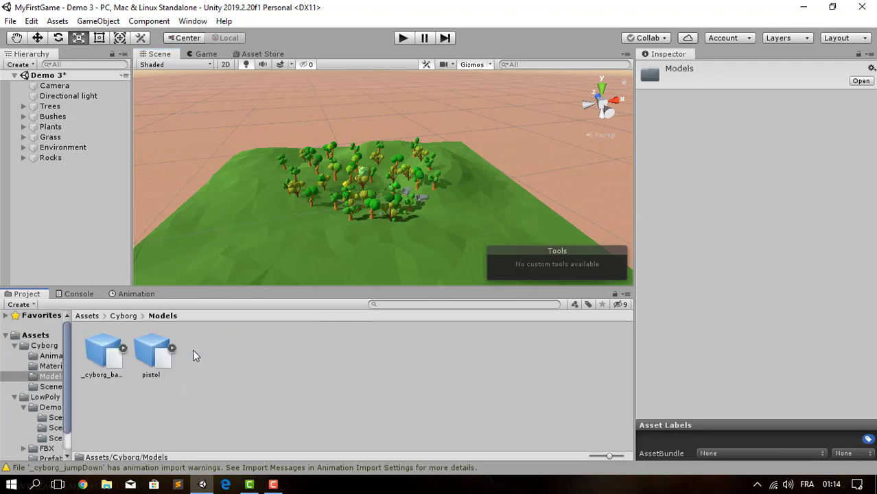
scroll(281, 211, "up", 5)
left_click_drag(103, 349, 302, 228)
scroll(343, 160, "down", 8)
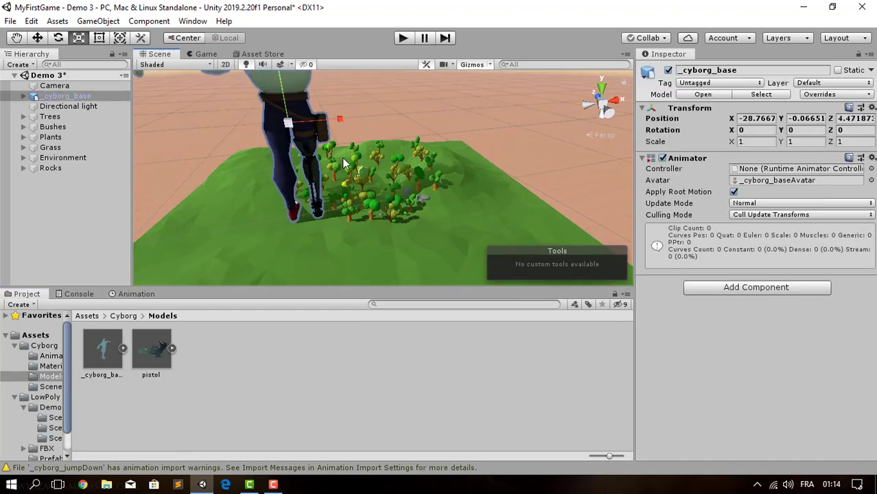
Step: Examine the placed cyborg from several sides and view its front against the forest terrain
right_click_drag(383, 140, 490, 163)
middle_click_drag(258, 194, 432, 196)
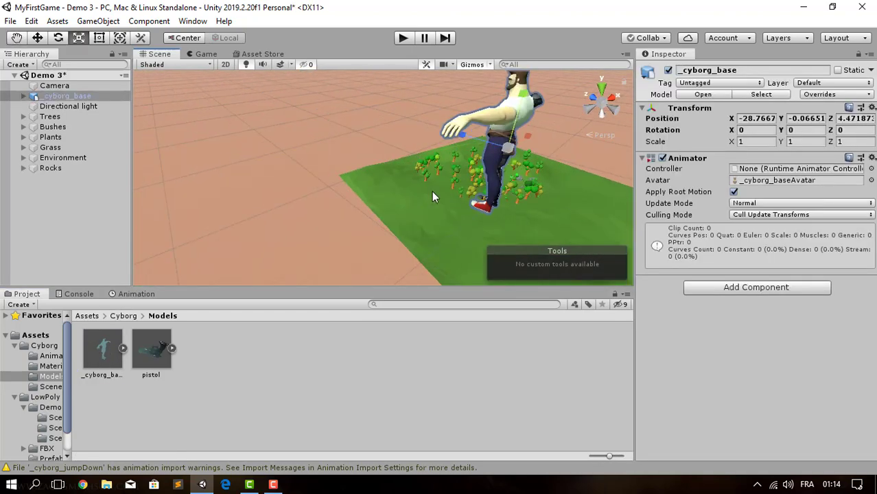
right_click_drag(432, 196, 540, 185)
middle_click_drag(429, 197, 501, 208)
right_click_drag(473, 204, 590, 200)
middle_click_drag(240, 227, 480, 221)
right_click_drag(366, 219, 483, 197)
scroll(313, 240, "up", 2)
middle_click_drag(357, 206, 590, 82)
middle_click_drag(358, 199, 306, 225)
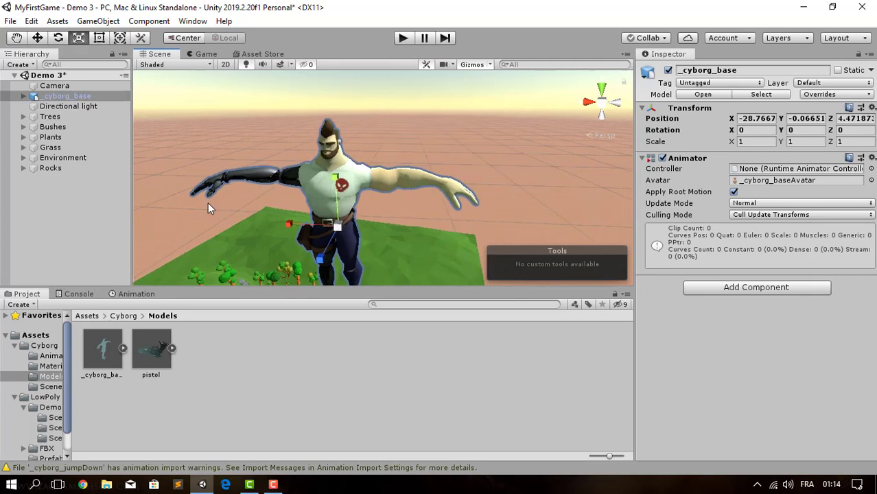
Step: Try scaling the placed cyborg to 0.1 on the X, Y and Z axes of its Transform
left_click(756, 140)
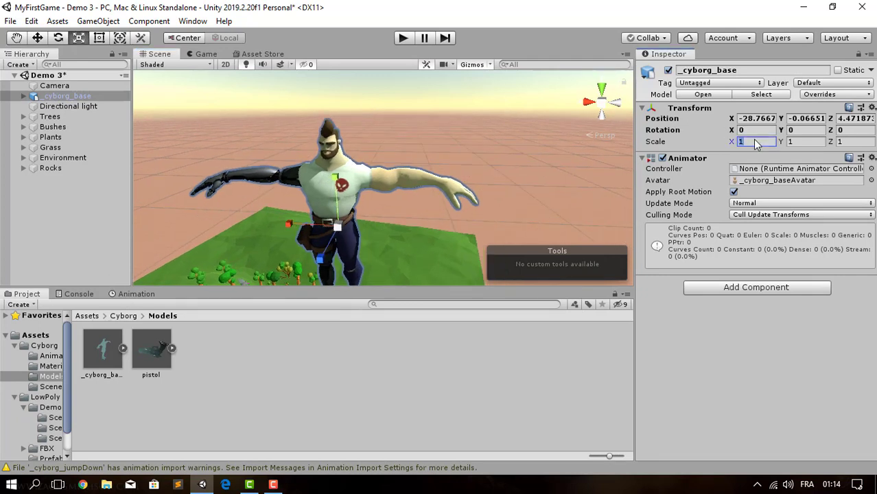
middle_click_drag(497, 186, 481, 101)
left_click(761, 142)
type("00.1")
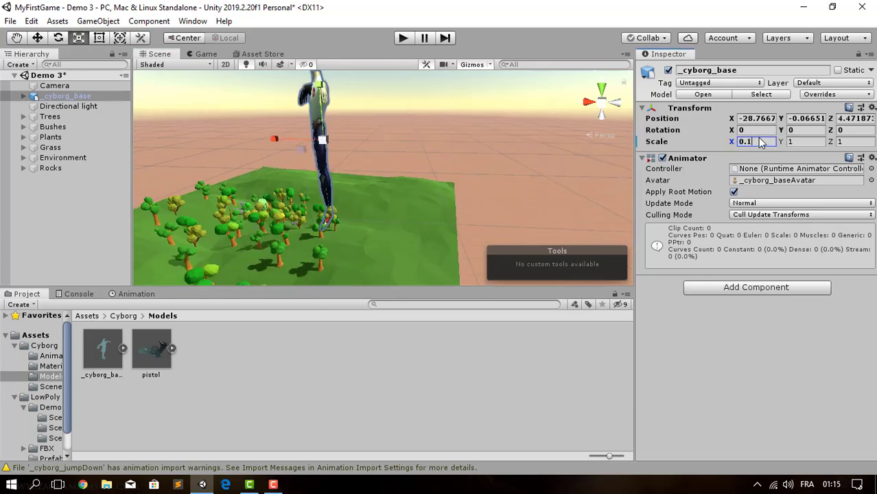
left_click(817, 141)
type("0.1")
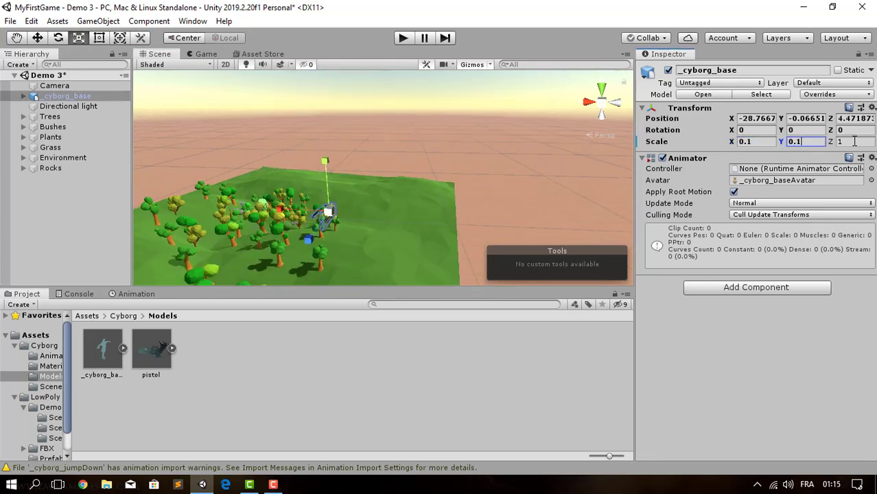
left_click(854, 140)
type("0.1")
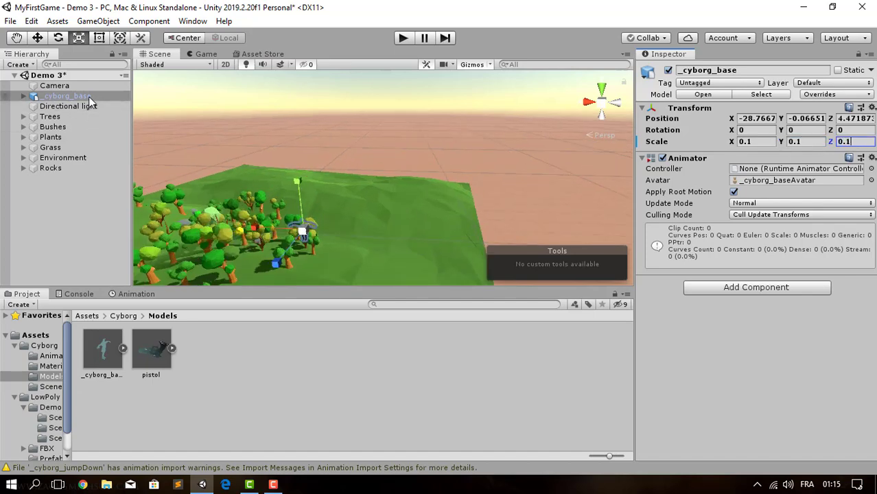
Step: Frame the scaled-down cyborg in the scene and compare its size with the surrounding trees
double_click(88, 96)
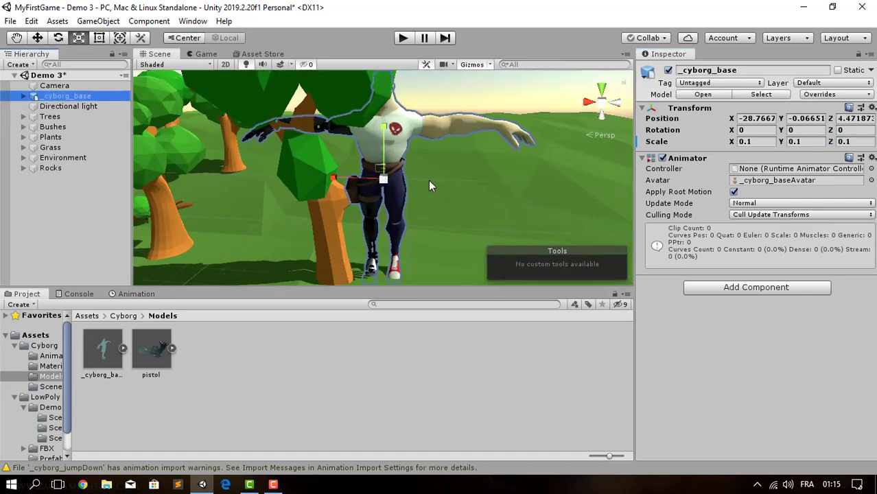
scroll(431, 185, "up", 2)
middle_click_drag(470, 163, 319, 202)
left_click_drag(319, 202, 370, 167, "alt")
right_click_drag(370, 167, 306, 176)
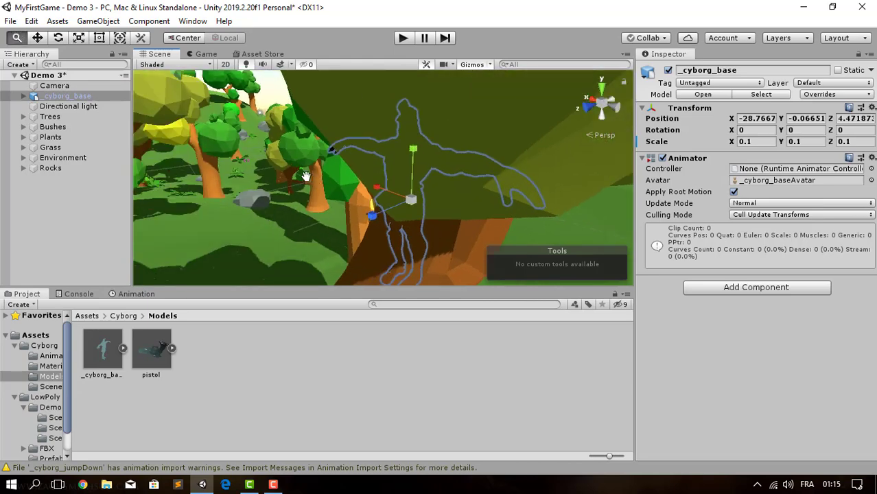
middle_click_drag(306, 176, 172, 168)
right_click_drag(412, 175, 379, 168)
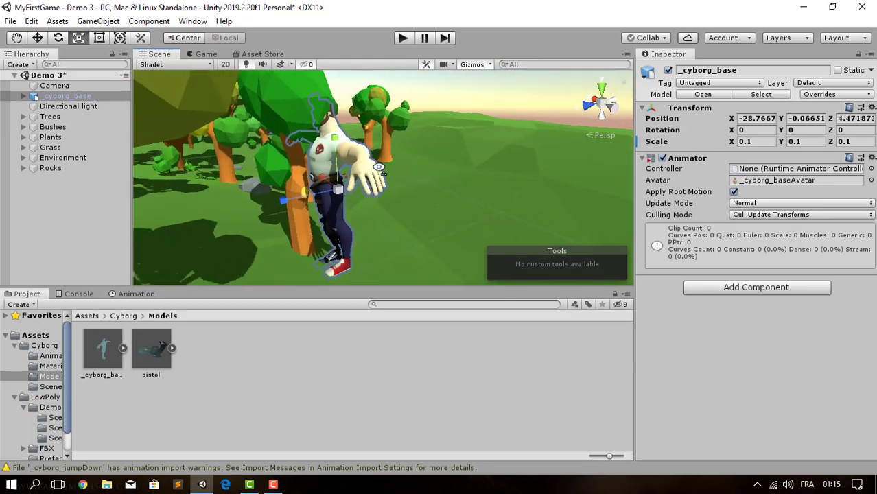
Step: Undo the X, Y and Z scale changes on the placed cyborg and bring its whole figure into view
key("ctrl+z")
key("ctrl+z")
key("ctrl+z")
scroll(485, 146, "down", 2)
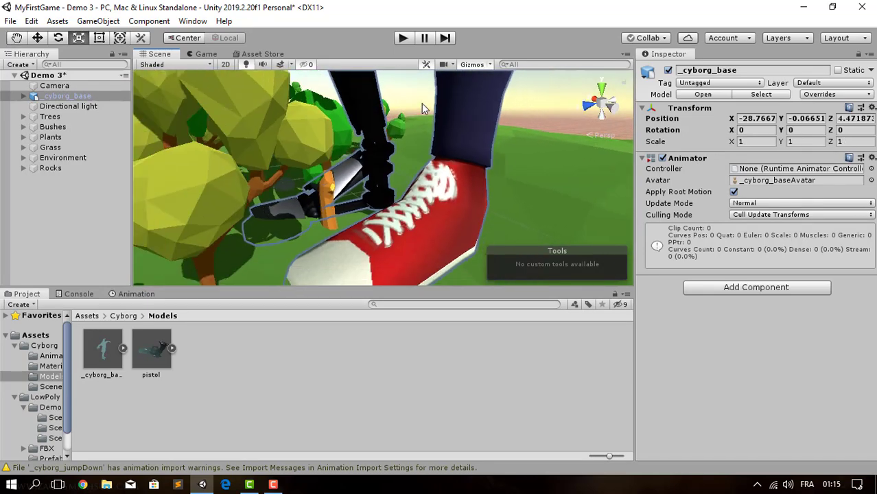
scroll(421, 103, "down", 8)
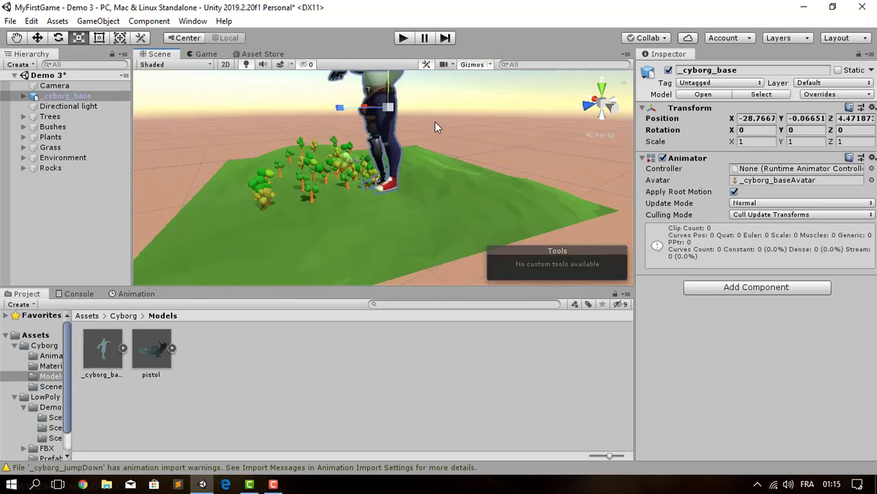
middle_click_drag(435, 128, 440, 209)
right_click_drag(391, 199, 617, 196)
middle_click_drag(300, 192, 468, 193)
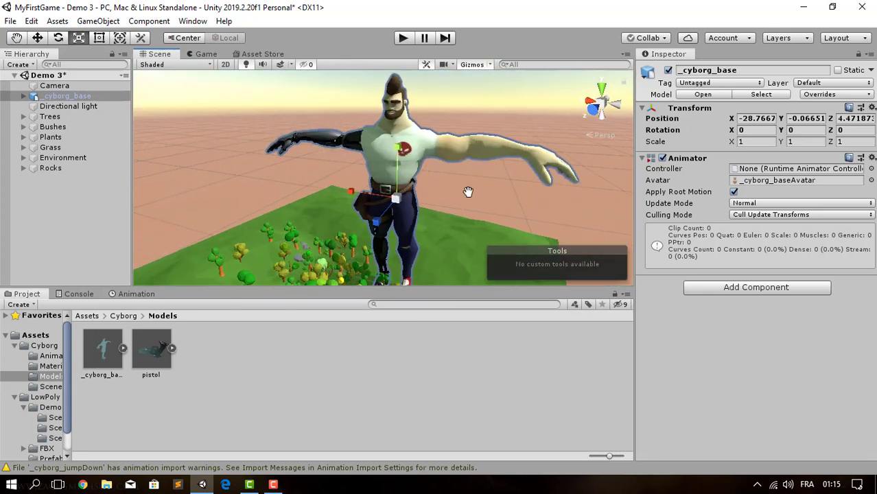
Step: Set the Scale Factor in the _cyborg_base model's import settings to 0.1 and apply it
left_click(103, 352)
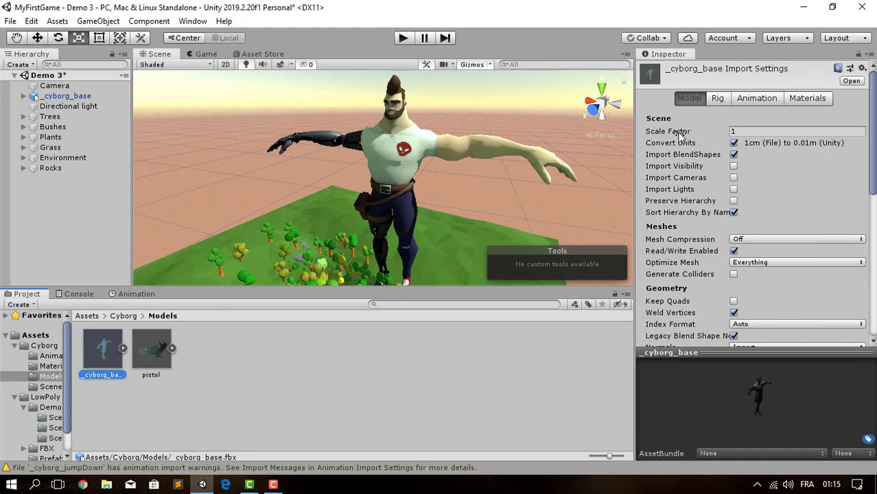
left_click(741, 131)
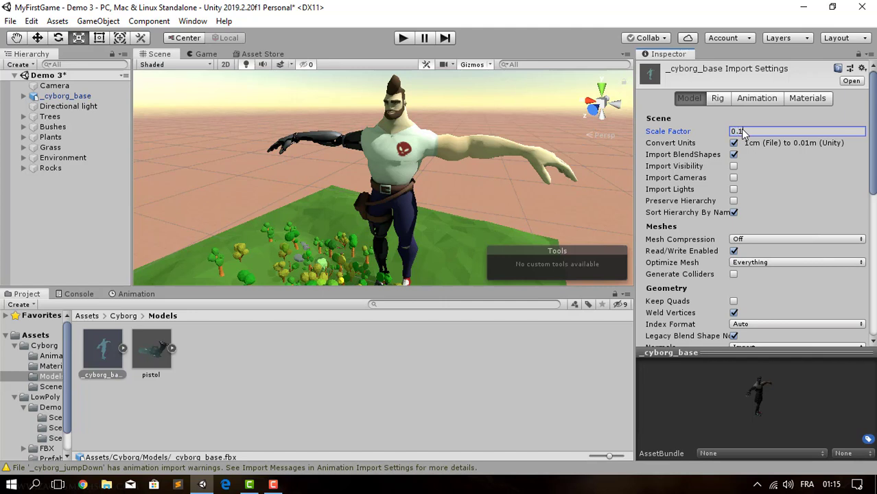
scroll(760, 221, "down", 10)
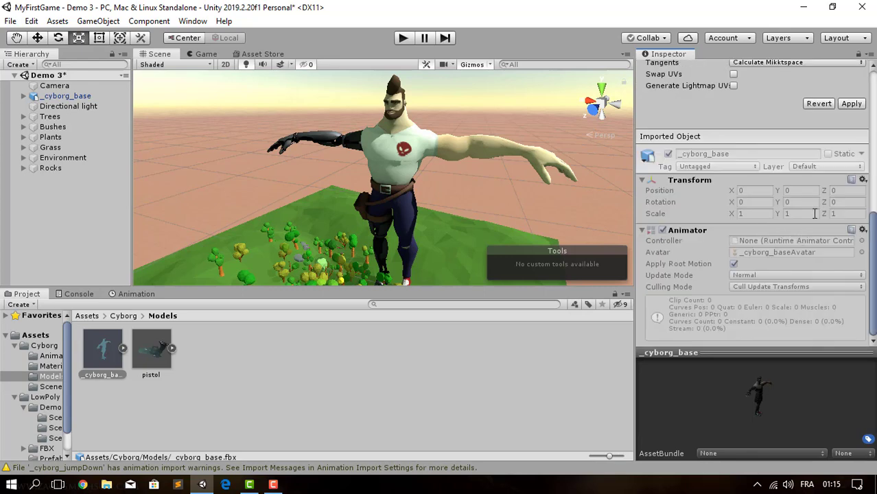
scroll(836, 170, "up", 4)
left_click(851, 219)
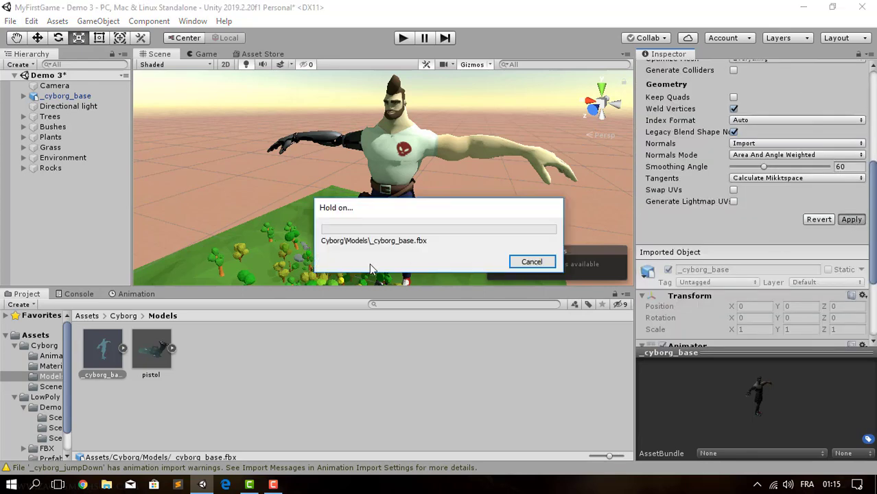
Step: Frame the reimported cyborg and check its proportions against the nearby tree from the front
scroll(350, 230, "up", 3)
middle_click_drag(350, 231, 284, 104)
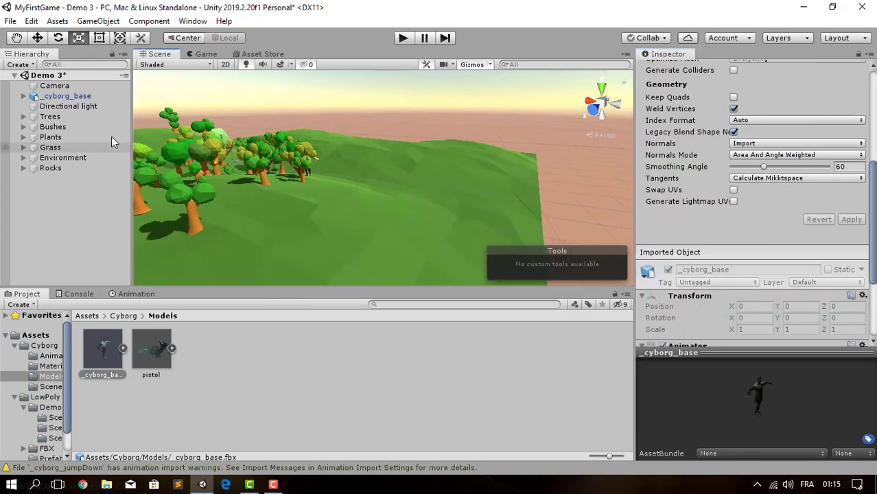
double_click(91, 99)
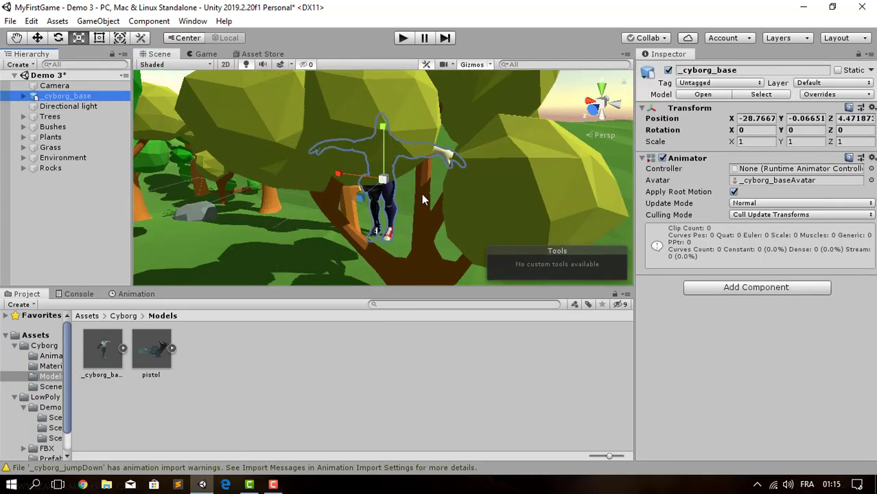
right_click_drag(334, 197, 428, 182)
middle_click_drag(395, 190, 399, 160)
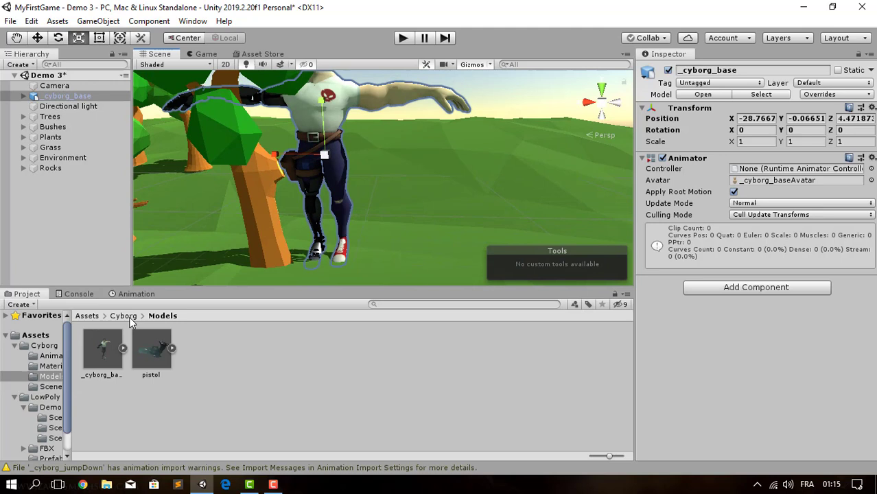
Step: Set the _cyborg_base model's import Scale Factor to 0.05 and apply it
left_click(102, 349)
left_click(758, 131)
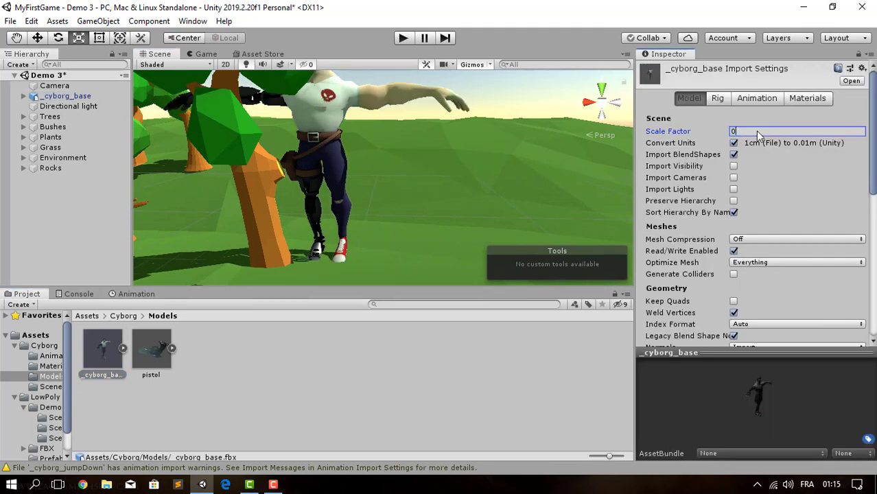
type("0.")
type("5")
scroll(784, 226, "down", 5)
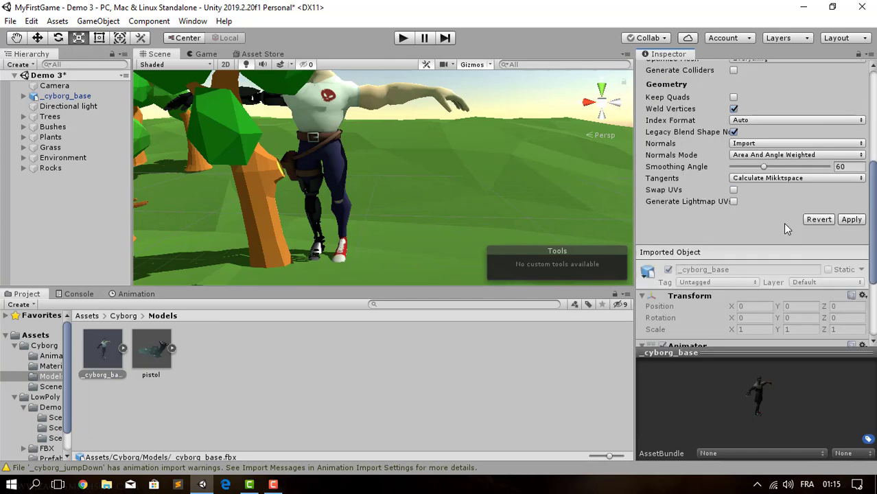
left_click(839, 219)
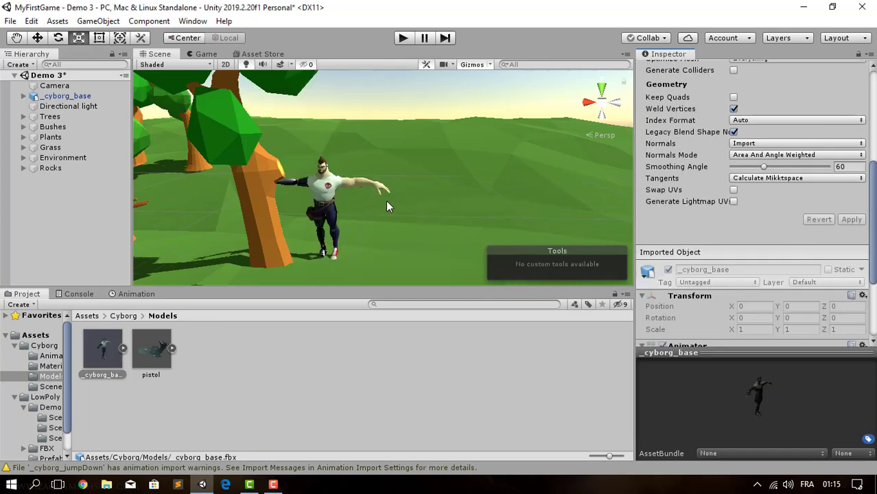
Step: Try another import Scale Factor for the _cyborg_base model, apply it and check the cyborg's size in the scene
scroll(789, 129, "up", 5)
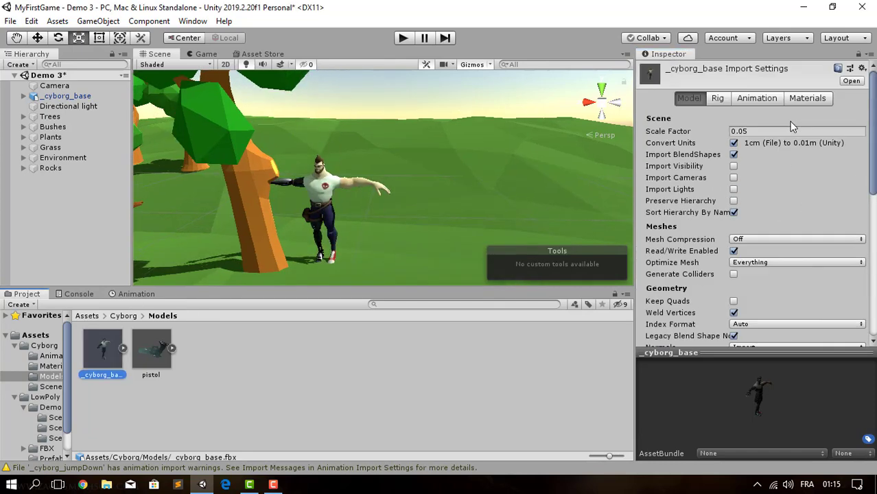
left_click(761, 132)
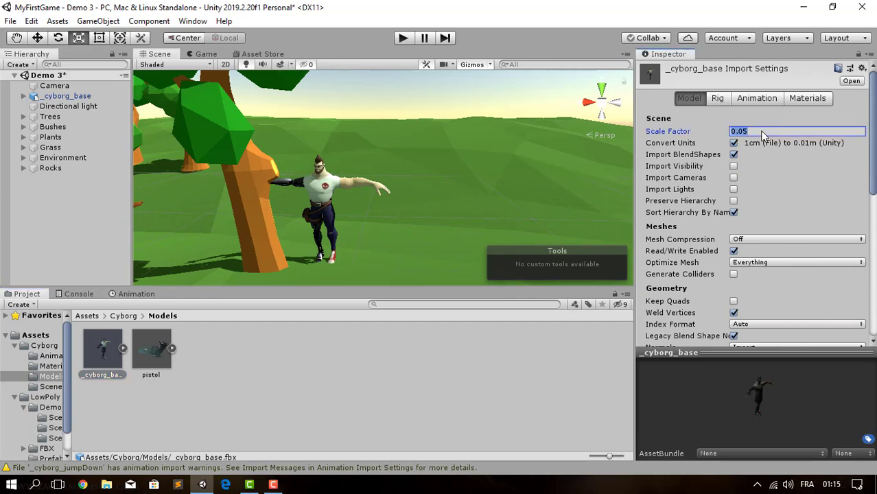
type("0.")
type("01")
scroll(822, 213, "down", 10)
left_click(851, 103)
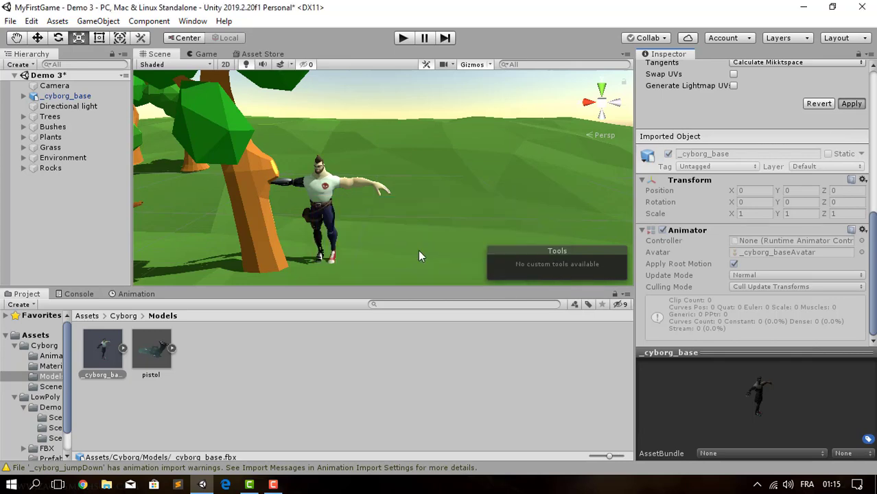
scroll(542, 168, "down", 2)
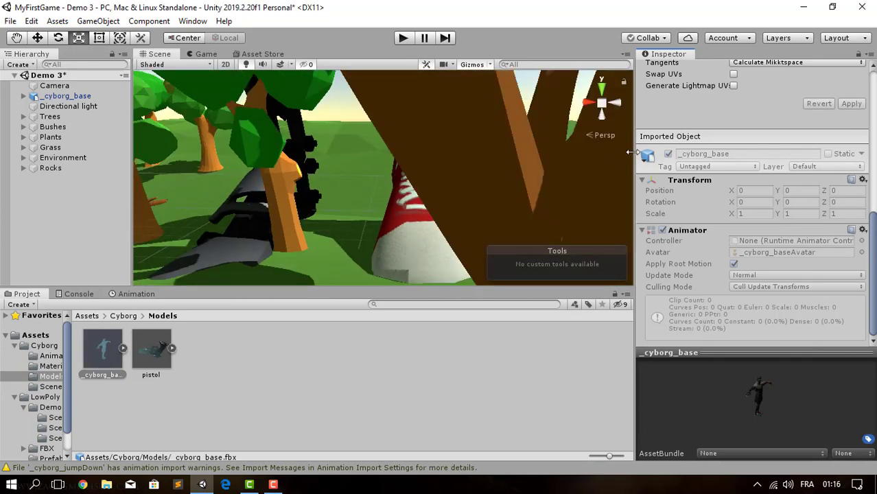
Step: Undo the last import Scale Factor changes and cancel the dialog about unapplied import settings
key("ctrl+z")
scroll(774, 187, "up", 10)
key("ctrl+z")
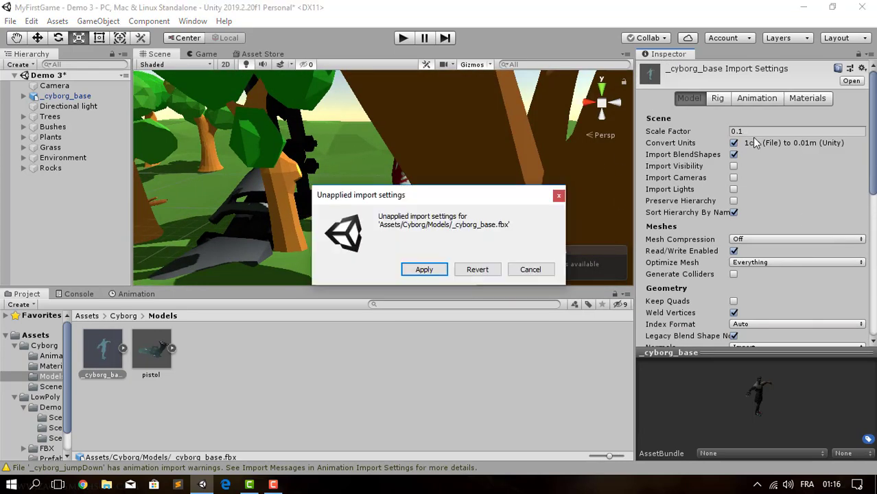
left_click(530, 269)
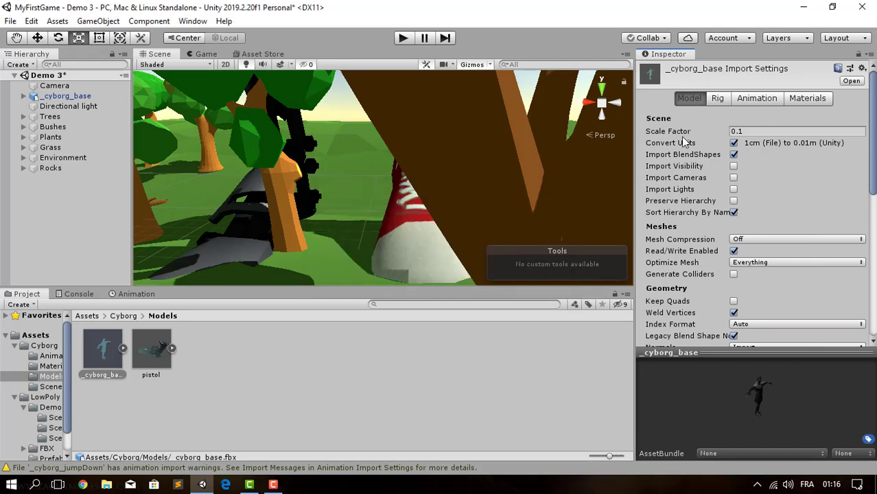
Step: Set the _cyborg_base model's import Scale Factor to 0.075 and apply it
left_click(779, 131)
type("0.01")
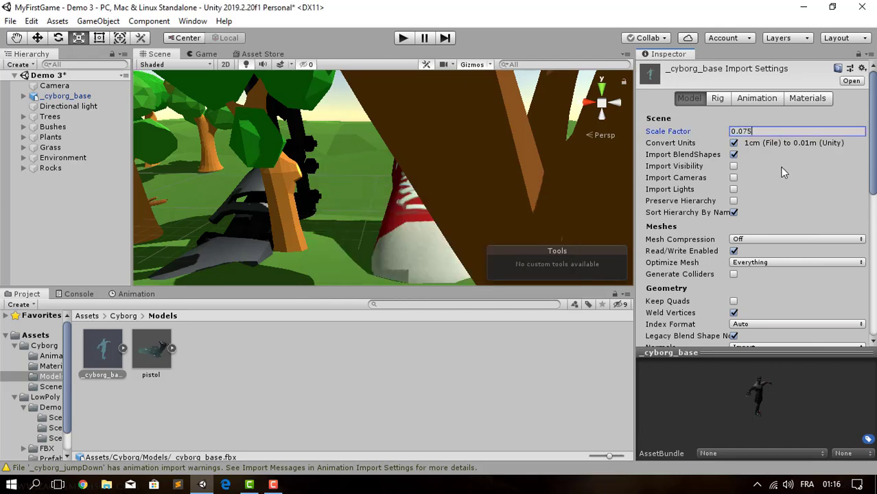
scroll(782, 170, "down", 10)
left_click(850, 103)
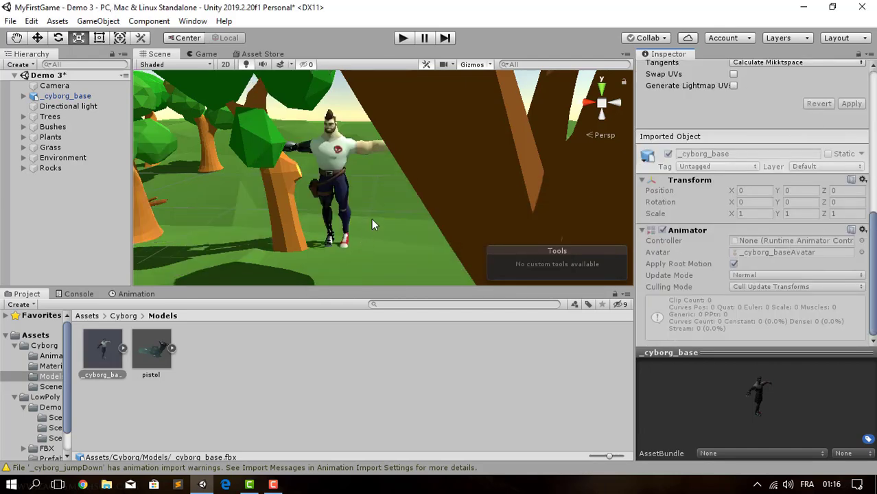
Step: Examine the resized cyborg up close and from the side, comparing it with the surrounding trees
scroll(401, 198, "up", 3)
middle_click_drag(401, 199, 388, 208)
scroll(395, 207, "up", 3)
scroll(395, 208, "up", 1)
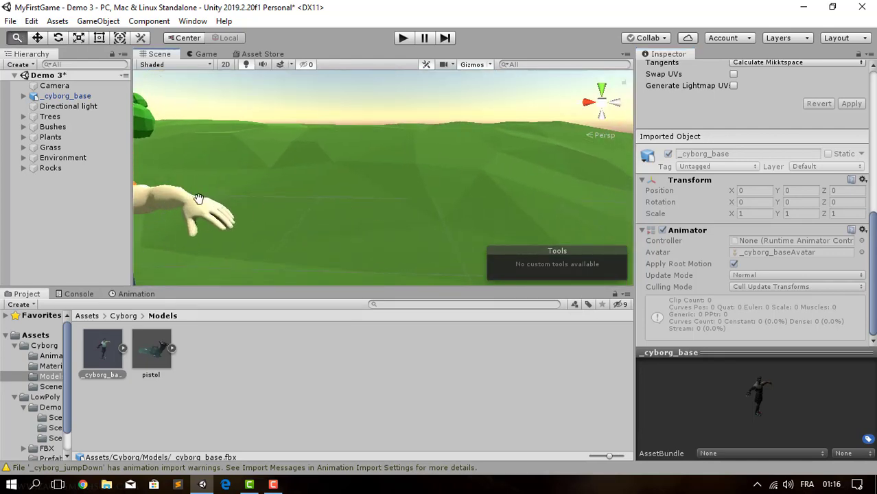
middle_click_drag(253, 182, 387, 160)
right_click_drag(387, 161, 330, 147)
middle_click_drag(329, 146, 403, 167)
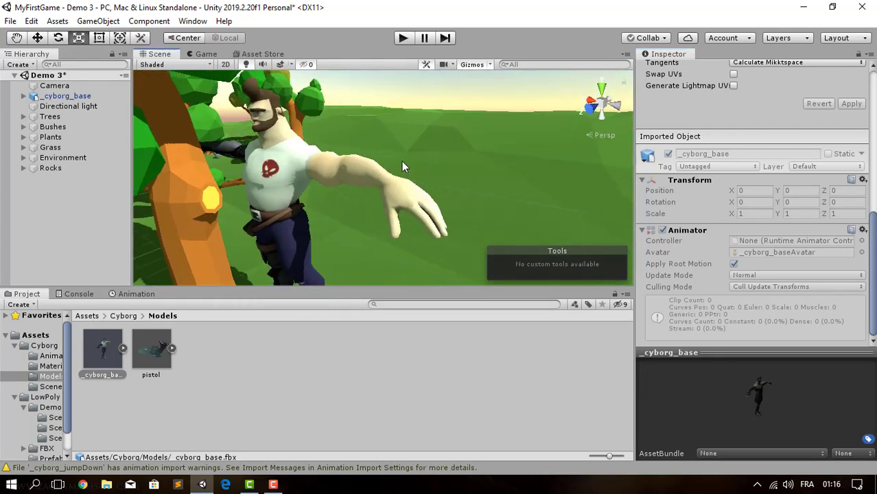
right_click_drag(403, 166, 225, 149)
middle_click_drag(225, 148, 354, 168)
scroll(395, 156, "down", 10)
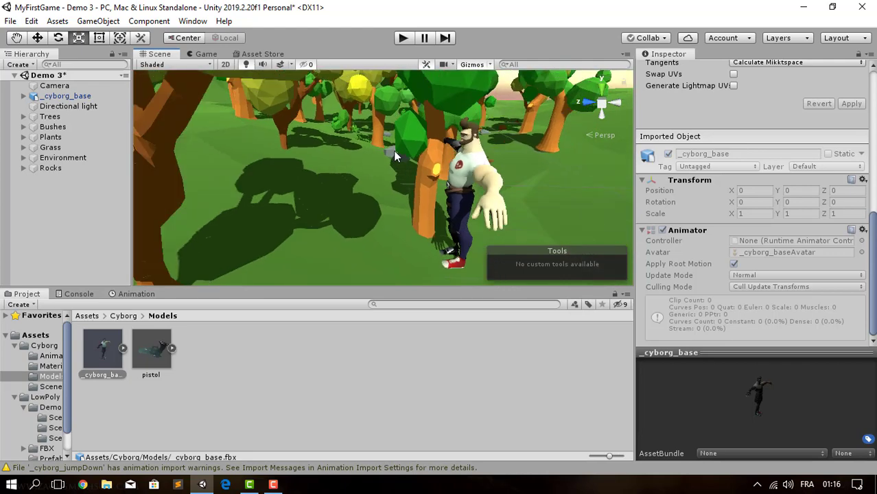
Step: Survey the whole forest terrain from farther away and from another angle, checking the cyborg's size against the landscape
scroll(411, 141, "down", 4)
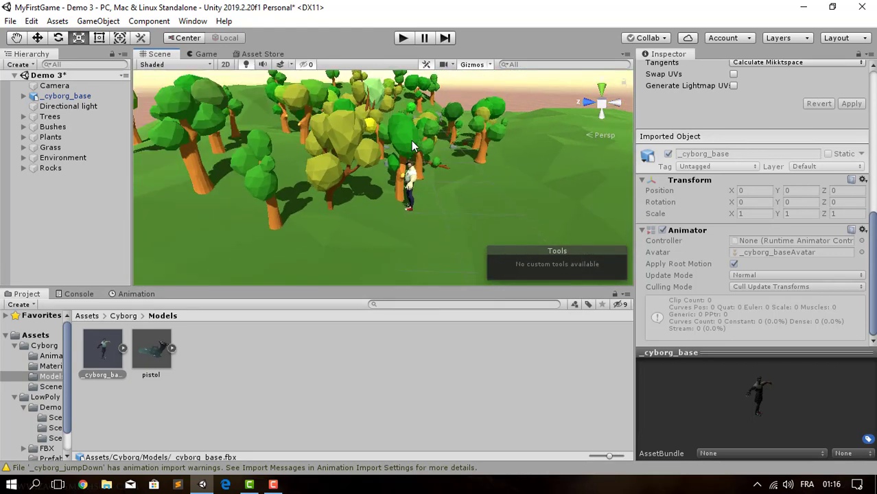
scroll(325, 130, "down", 2)
scroll(326, 131, "down", 2)
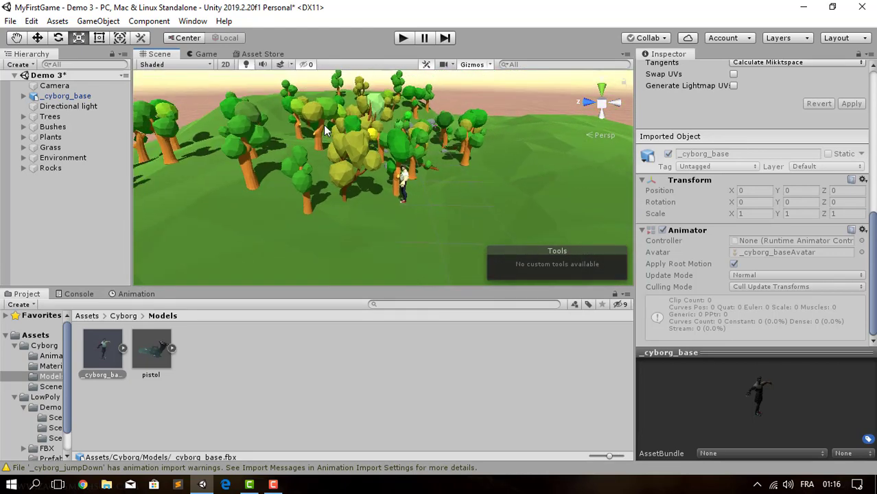
scroll(326, 131, "down", 2)
scroll(322, 130, "down", 2)
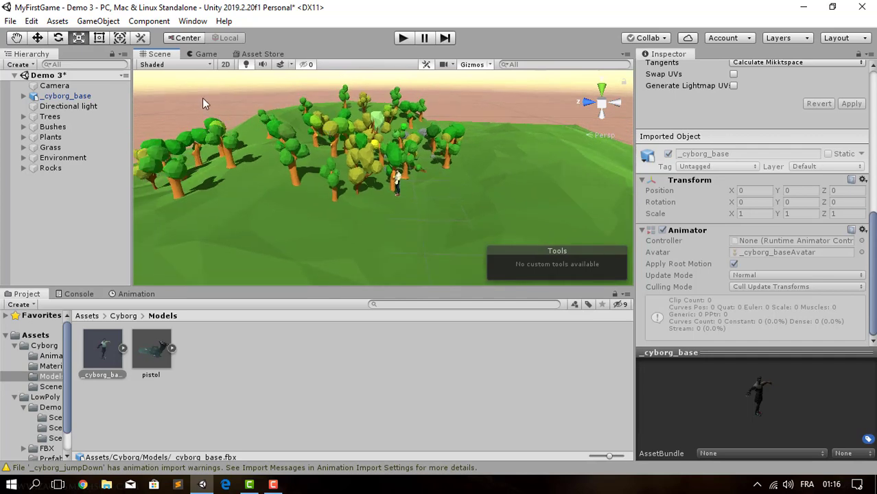
scroll(359, 140, "down", 3)
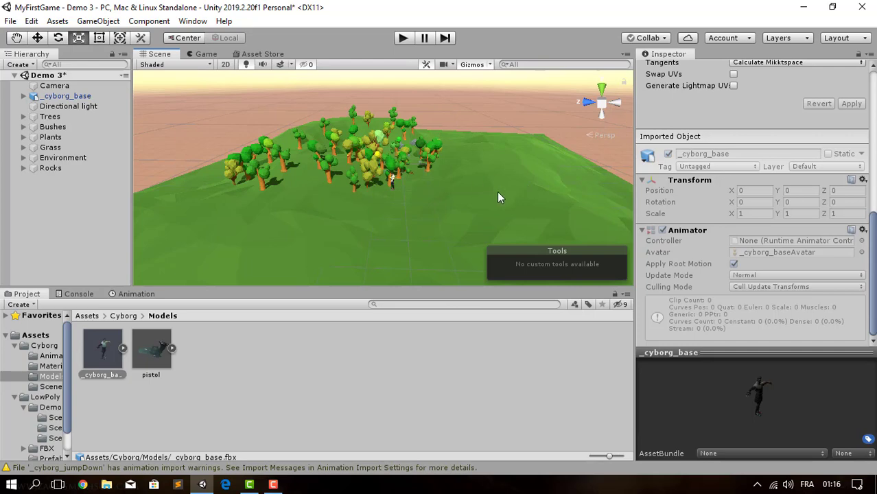
scroll(438, 185, "up", 5)
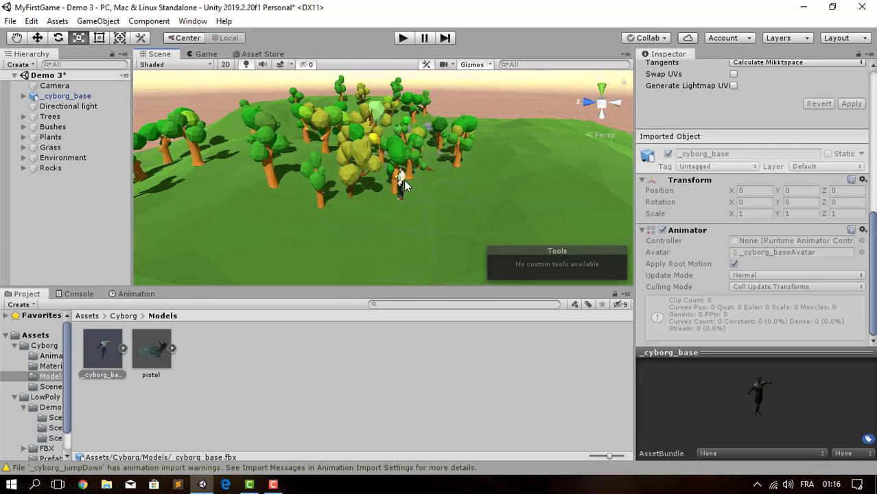
right_click_drag(420, 199, 349, 200)
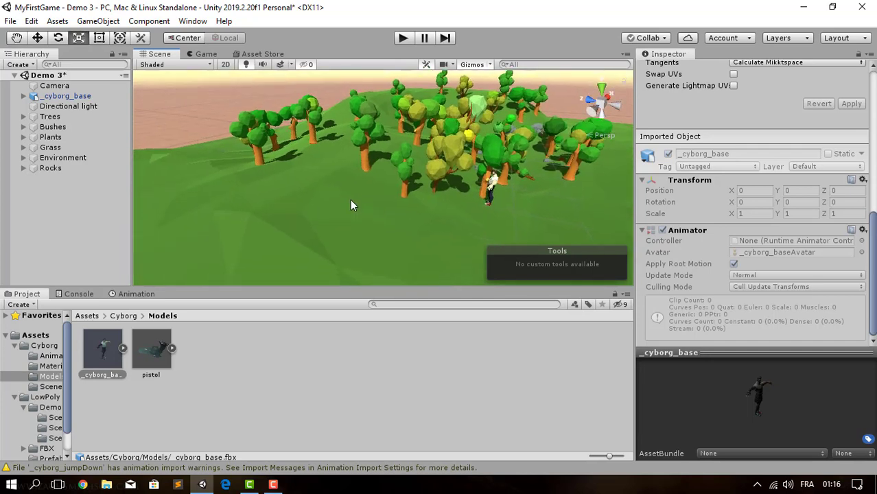
middle_click_drag(349, 200, 172, 177)
right_click_drag(405, 182, 342, 171)
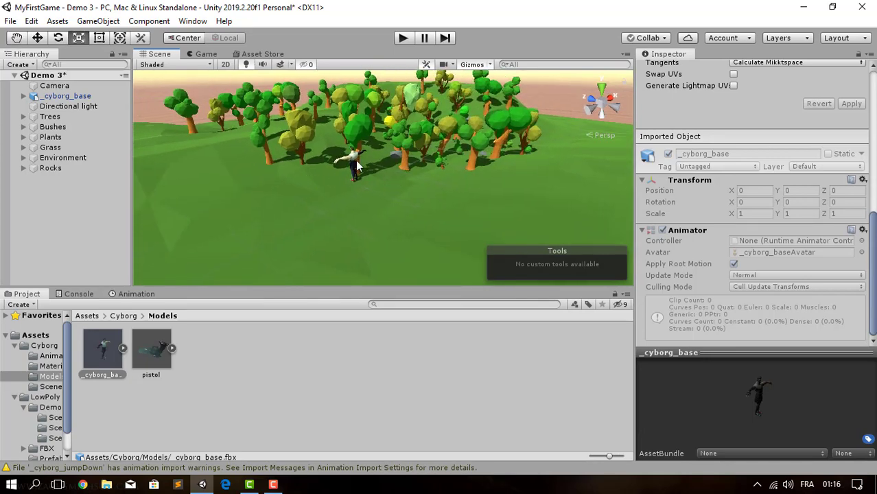